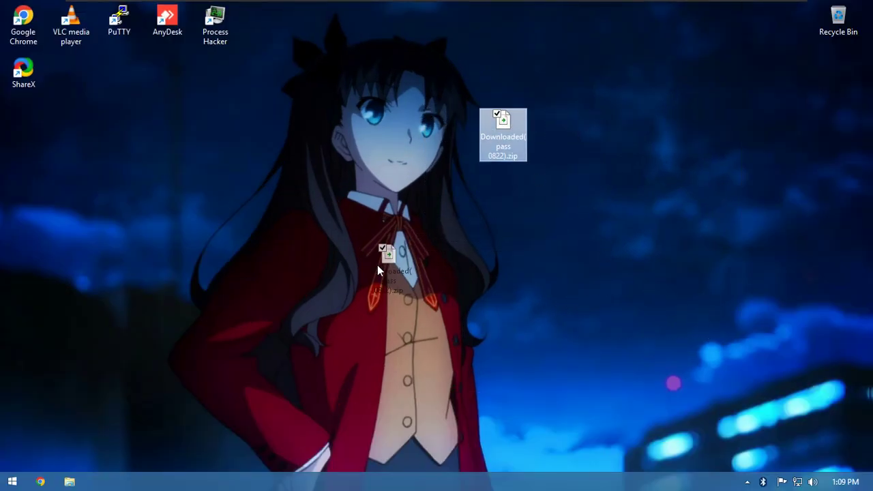
- Open the password-protected zip archive in 7-Zip from its desktop context menu
left_click_drag(378, 265, 409, 259)
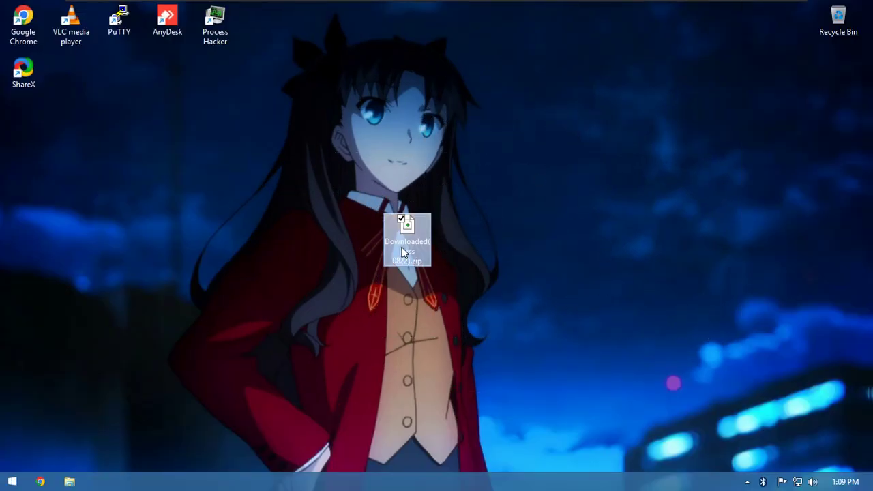
right_click(402, 251)
mouse_move(388, 283)
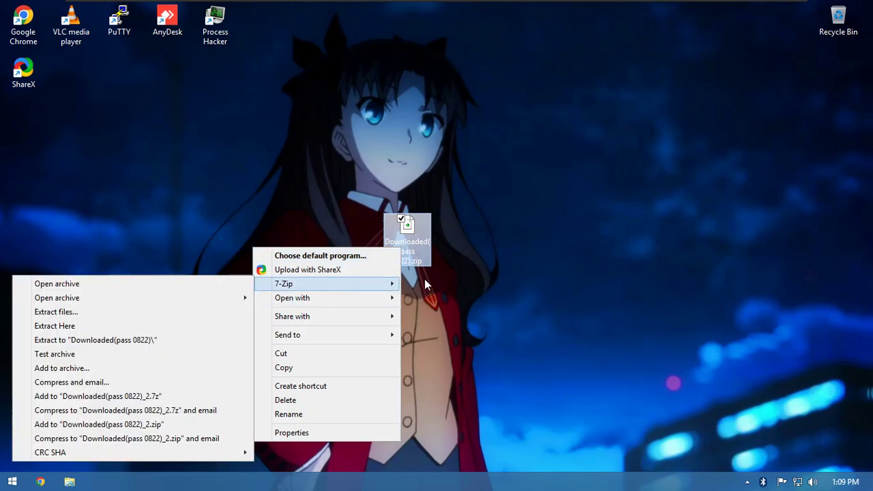
left_click(179, 285)
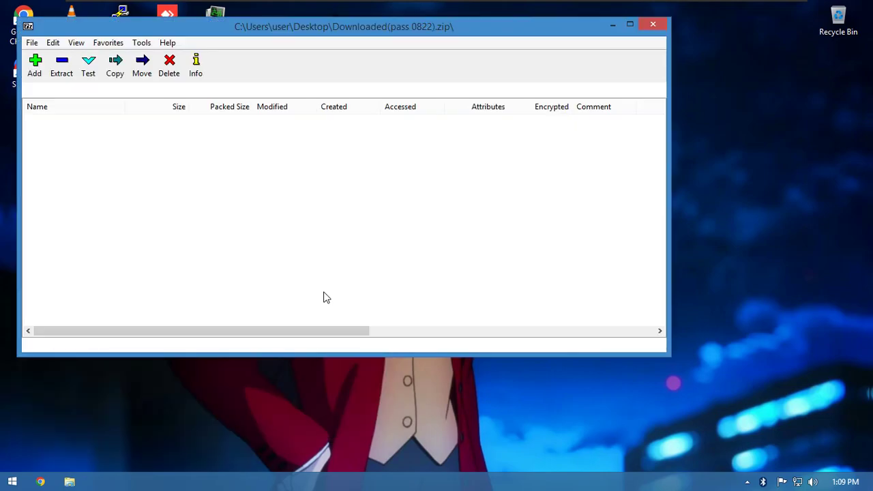
- Extract READ ME.txt and setupmalware.exe to the desktop using the archive password, then close 7-Zip
left_click_drag(90, 172, 60, 124)
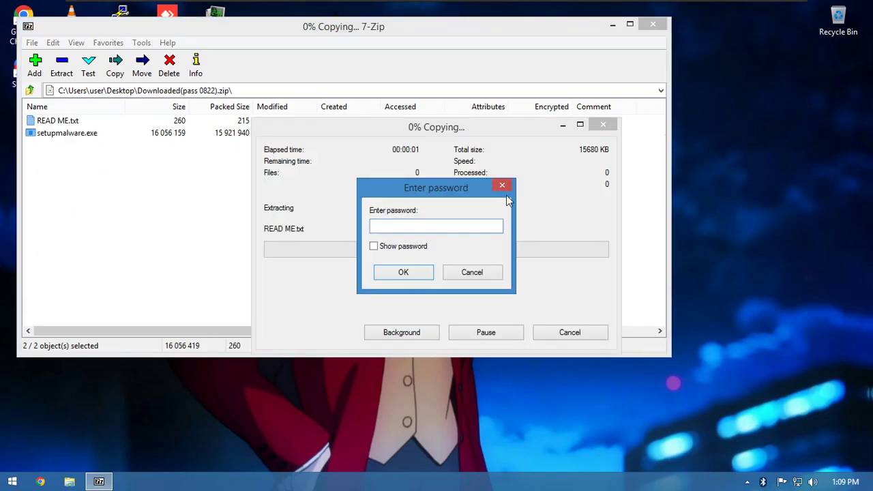
key("Return")
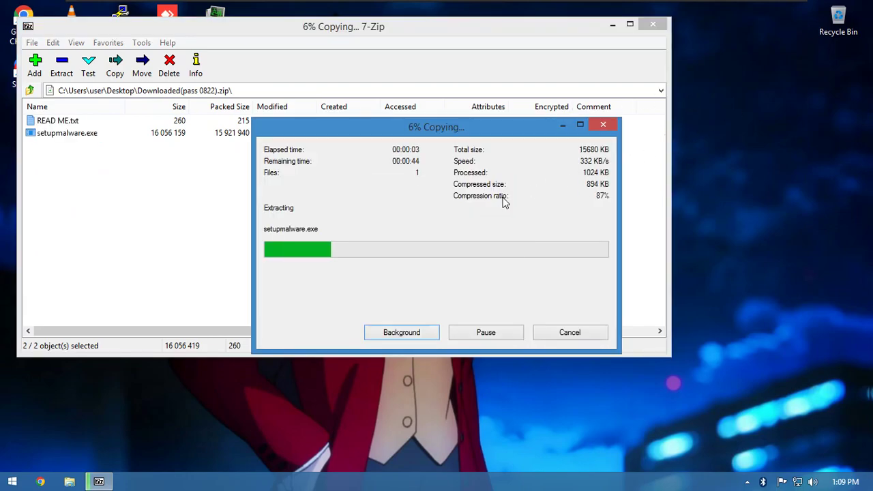
left_click(502, 201)
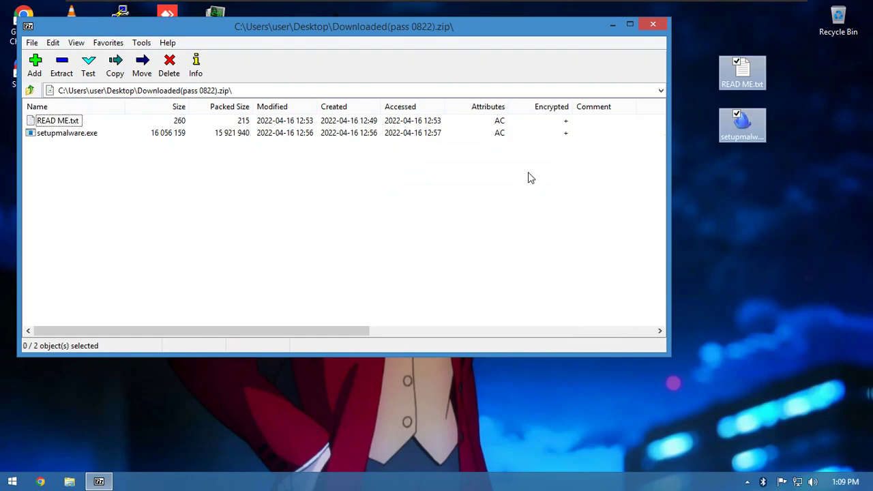
left_click(651, 25)
- Delete the zip into the Recycle Bin and place both extracted files mid-desktop
left_click_drag(543, 265, 575, 209)
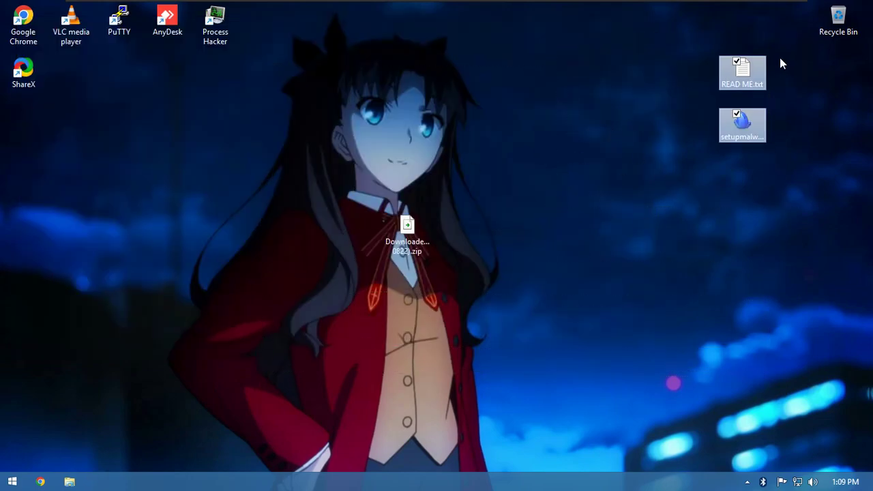
left_click_drag(750, 68, 319, 231)
left_click(422, 239)
left_click_drag(421, 239, 840, 33)
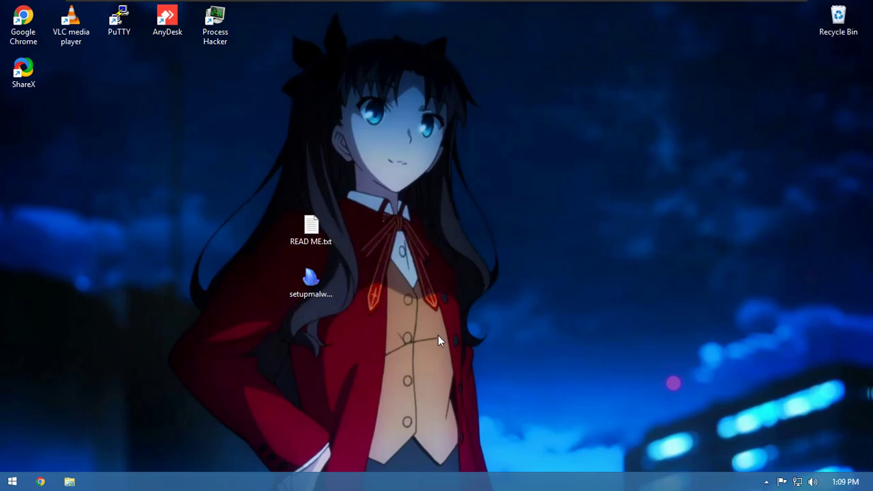
left_click_drag(437, 335, 401, 242)
- Open READ ME.txt in Notepad and highlight its RAM and disk space requirements
double_click(403, 235)
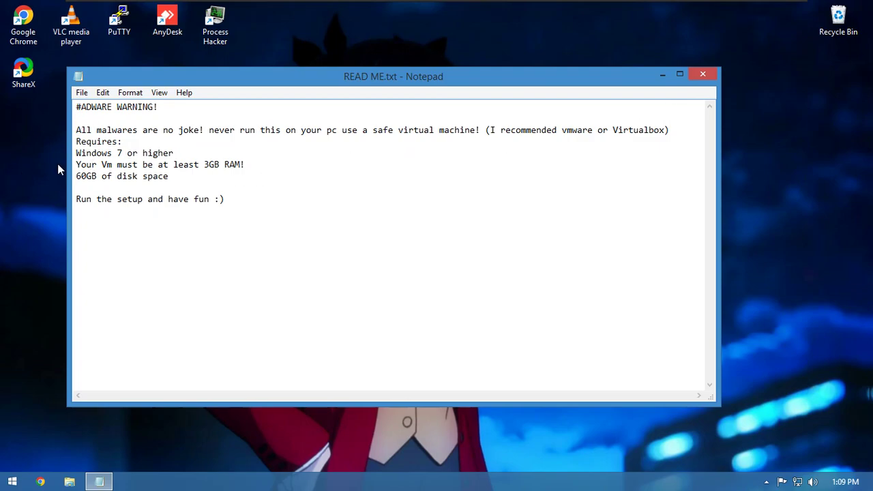
left_click_drag(191, 180, 371, 173)
- Close the README, check setupmalware.exe's Properties (15.3 MB application), and reopen its context menu
left_click(702, 75)
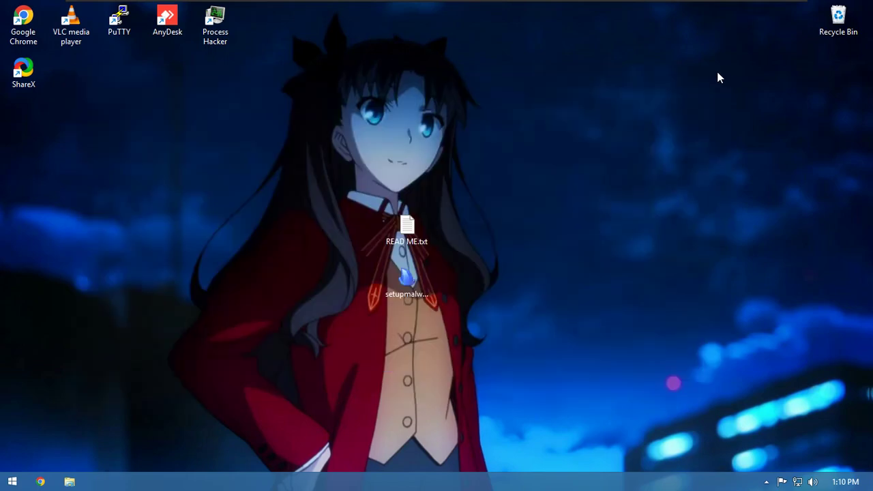
right_click(408, 276)
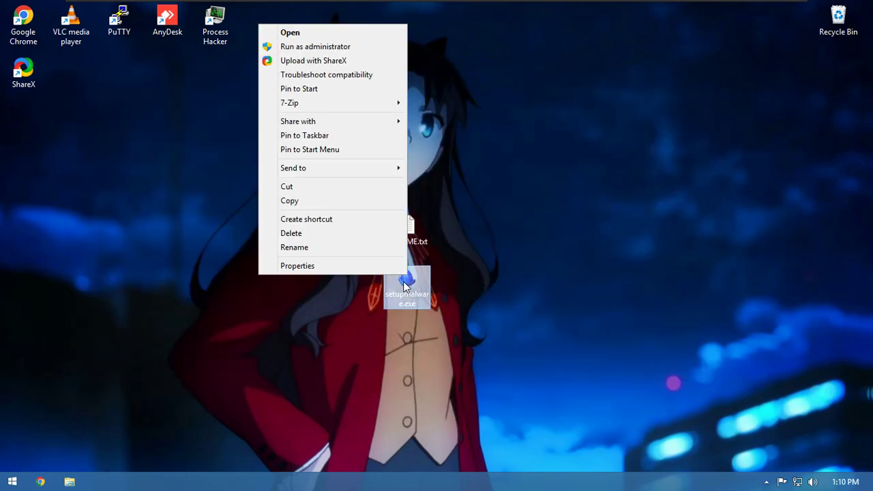
left_click(363, 265)
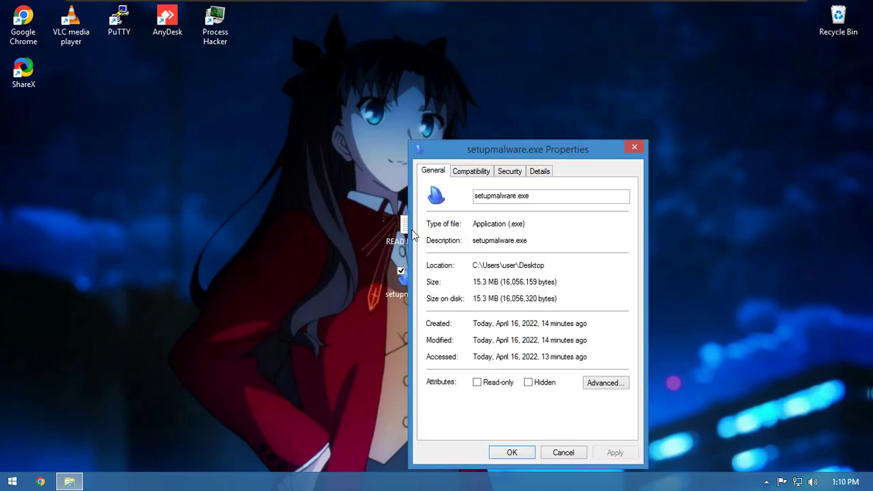
left_click(635, 146)
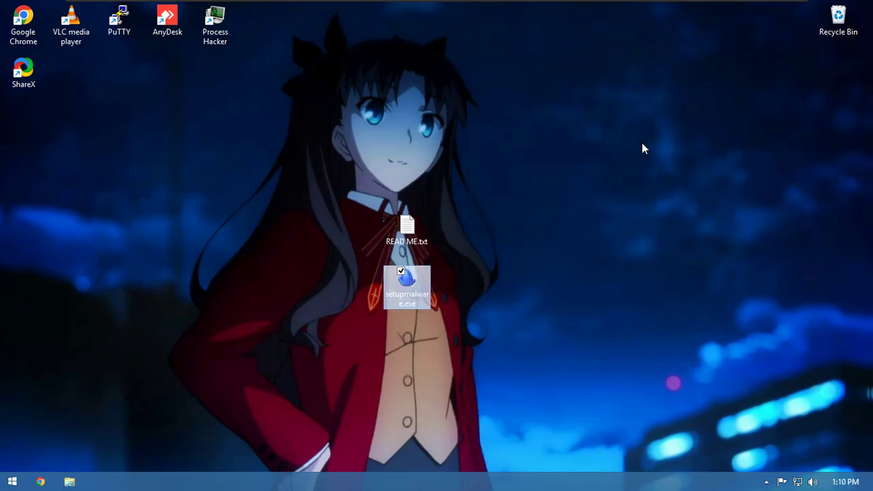
right_click(426, 274)
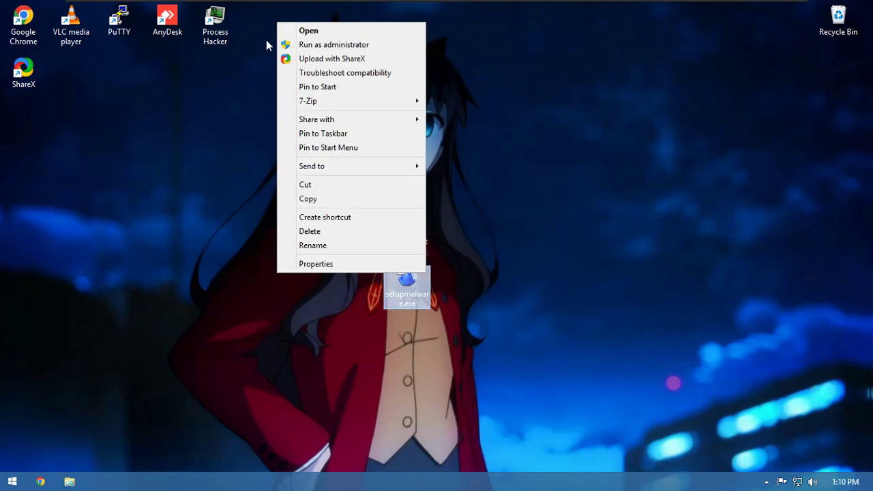
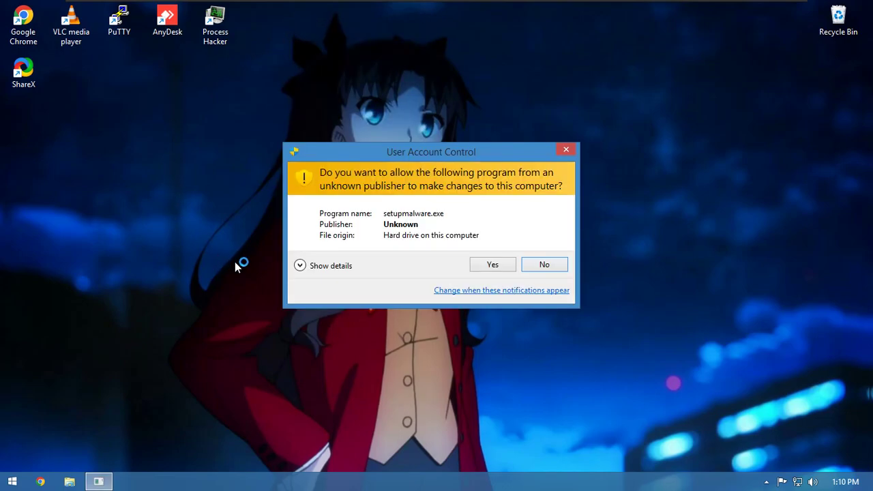
- Allow the self-extracting archive to run and accept its adware warning
left_click(479, 267)
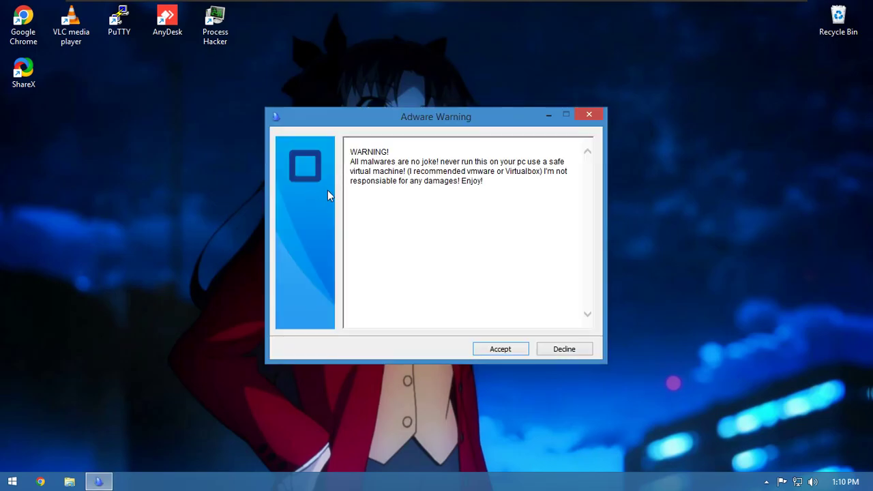
left_click_drag(381, 167, 505, 160)
left_click(518, 162)
left_click(500, 349)
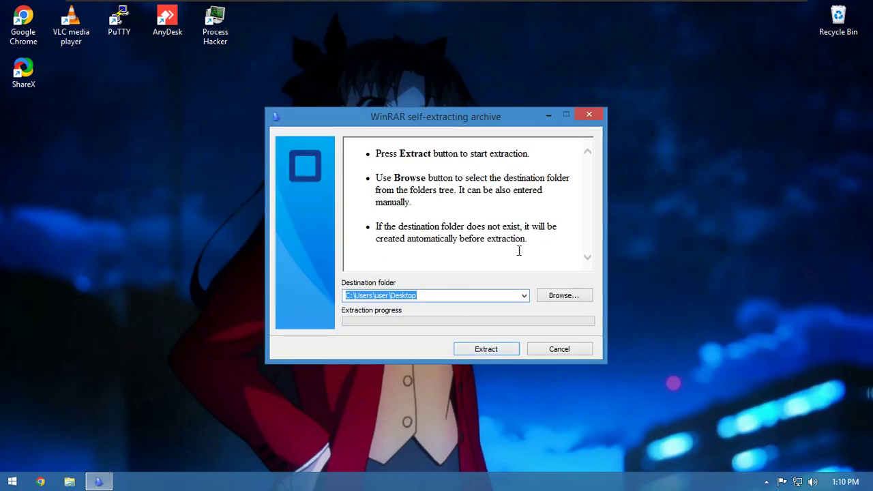
- Extract the samples to C:\Users\user\Desktop\Samples by appending \Samples to the destination path
left_click(497, 298)
type("\\Samples")
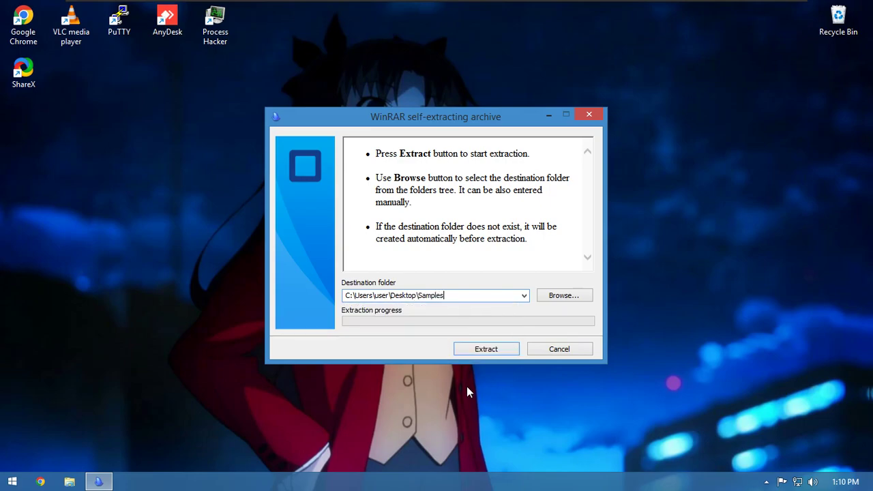
key("Return")
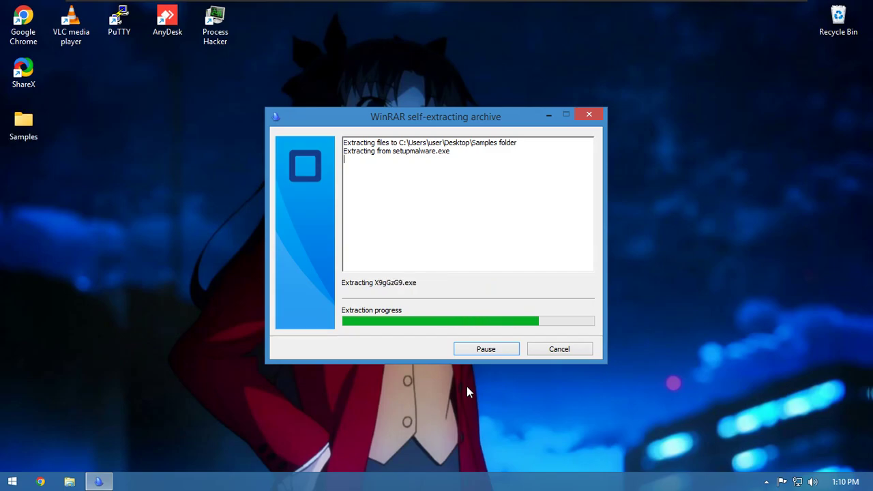
- Move the Samples folder aside and drag READ ME.txt and setupmalware into the Recycle Bin
left_click_drag(23, 123, 611, 136)
left_click_drag(496, 56, 776, 263)
left_click_drag(409, 205, 422, 273)
left_click_drag(409, 232, 838, 20)
left_click_drag(760, 238, 558, 72)
left_click_drag(599, 125, 418, 199)
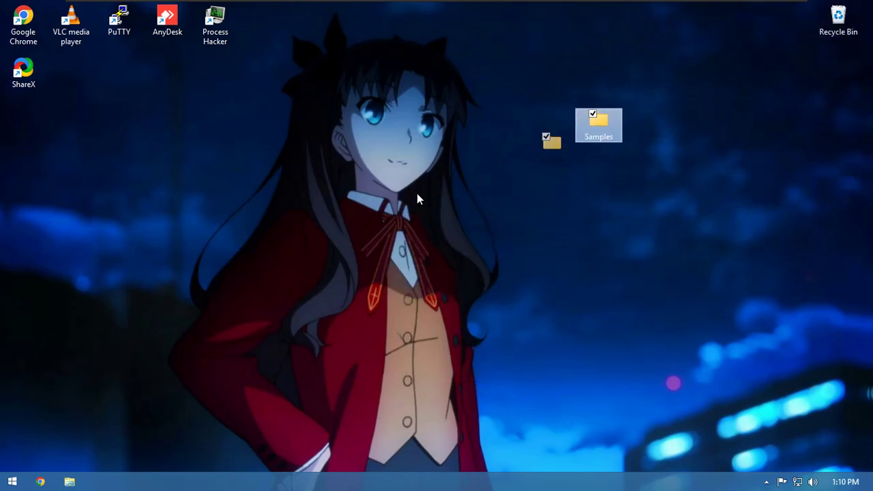
- Briefly switch to the host's music player window, then return to the VM desktop
key("super+Tab")
key("Escape")
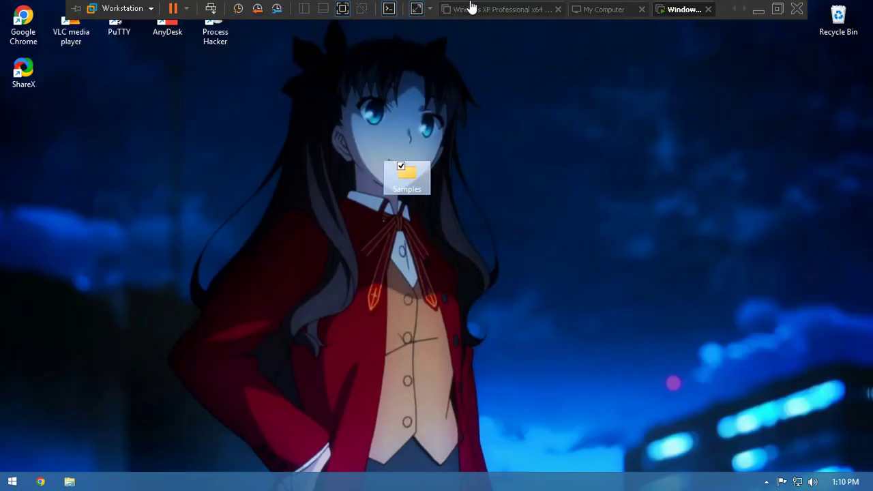
key("super+Tab")
key("Right")
key("Return")
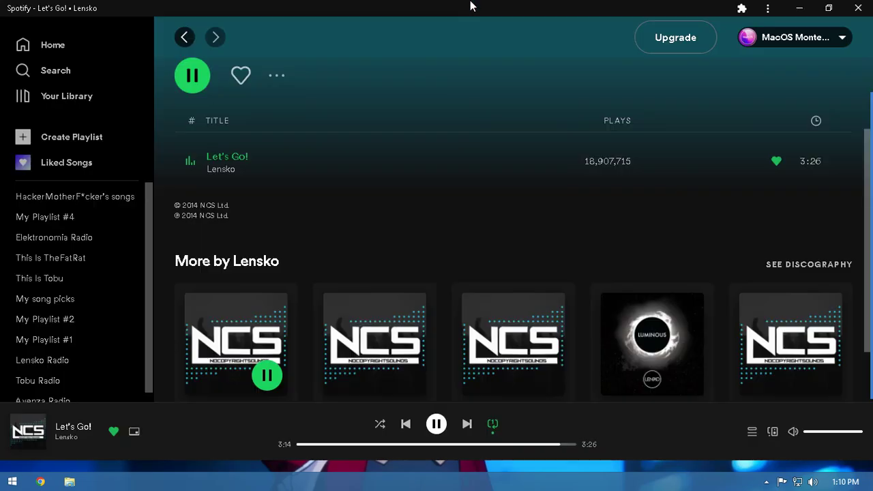
key("alt+Tab")
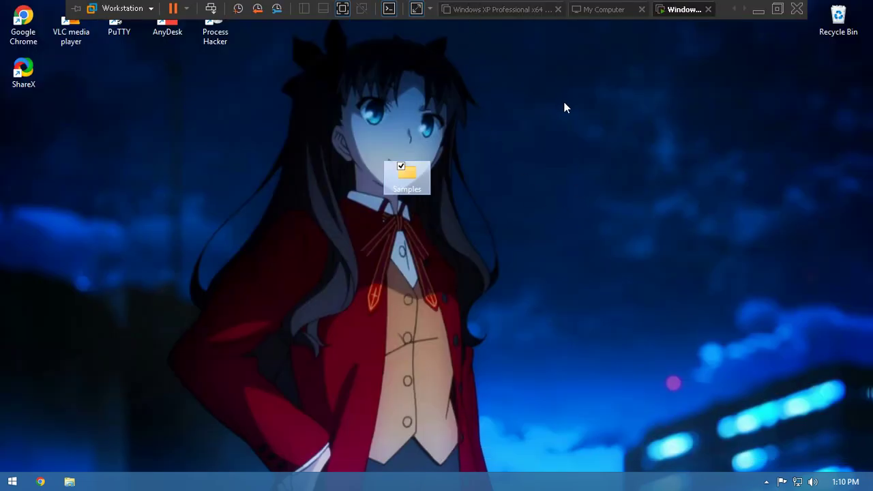
- Place the Samples folder on the left of the desktop and open it
left_click_drag(409, 183, 420, 266)
left_click_drag(222, 189, 223, 186)
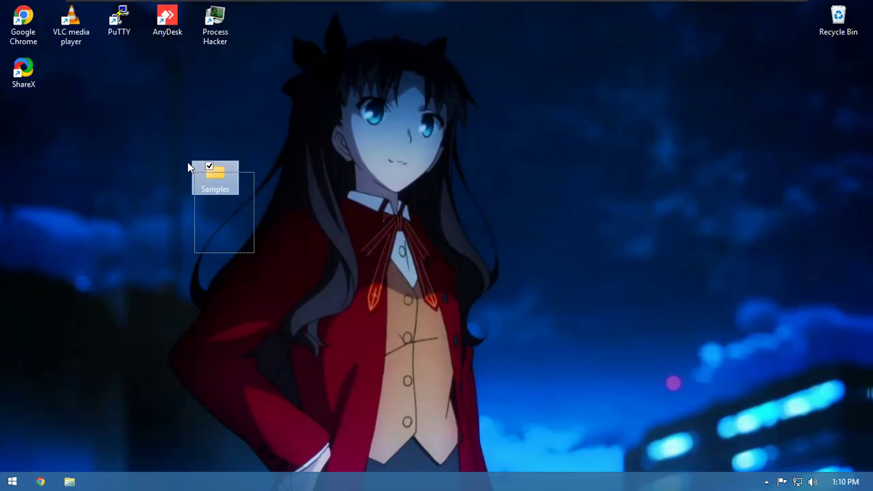
key("Return")
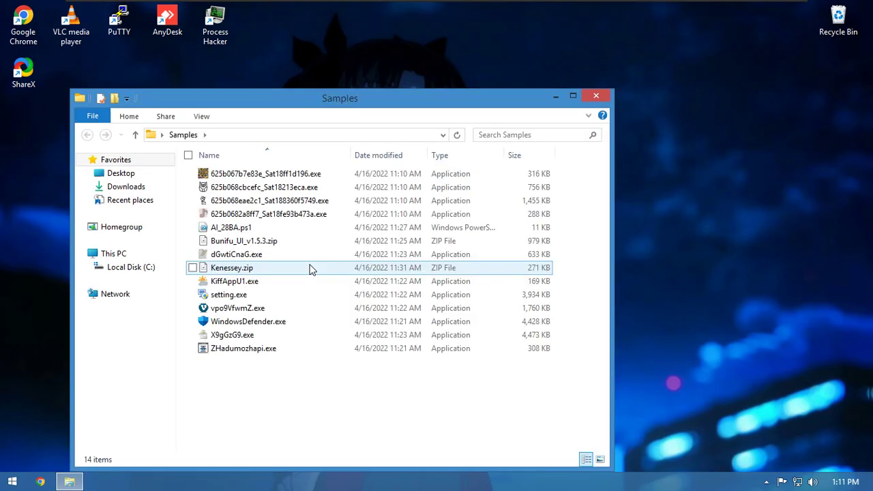
- Clear the file selection and move the Samples window up and to the right
left_click_drag(238, 444, 308, 147)
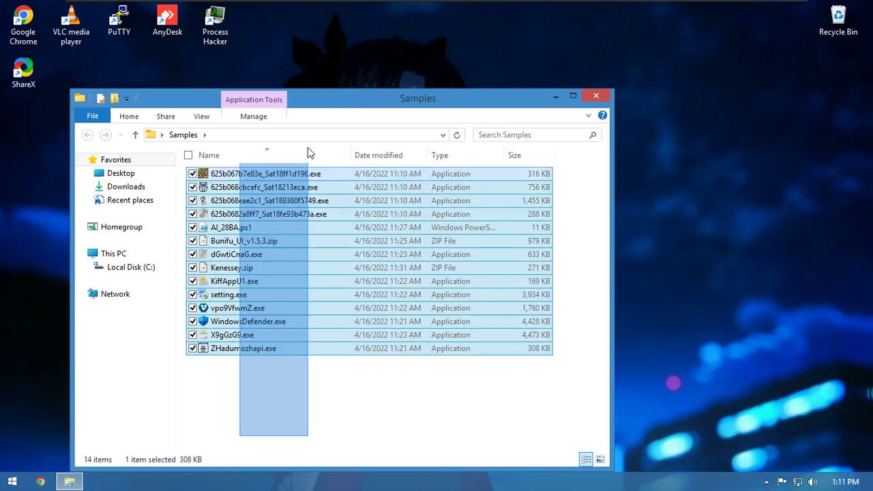
left_click(288, 444)
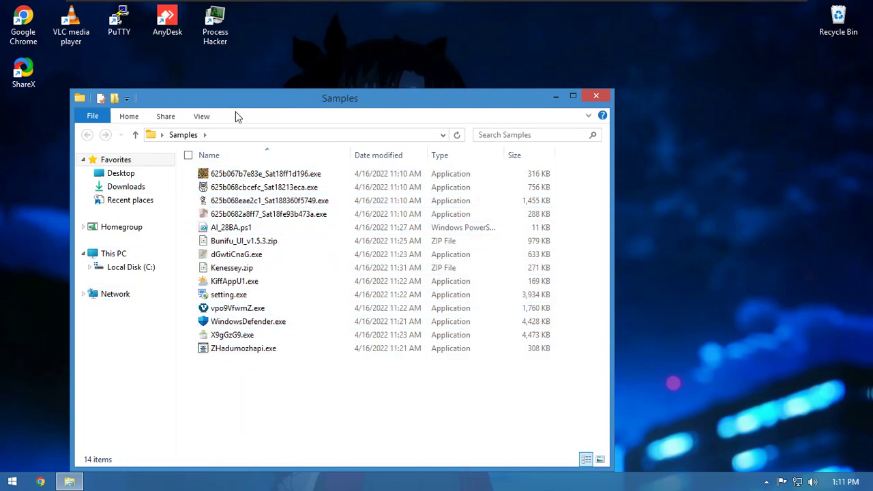
left_click_drag(265, 93, 450, 41)
- Run 625b067b7e83e_Sat18ff1d196.exe as administrator, approve UAC, and open Task Manager with Ctrl+Shift+Esc
left_click(428, 123)
right_click(429, 123)
left_click(329, 145)
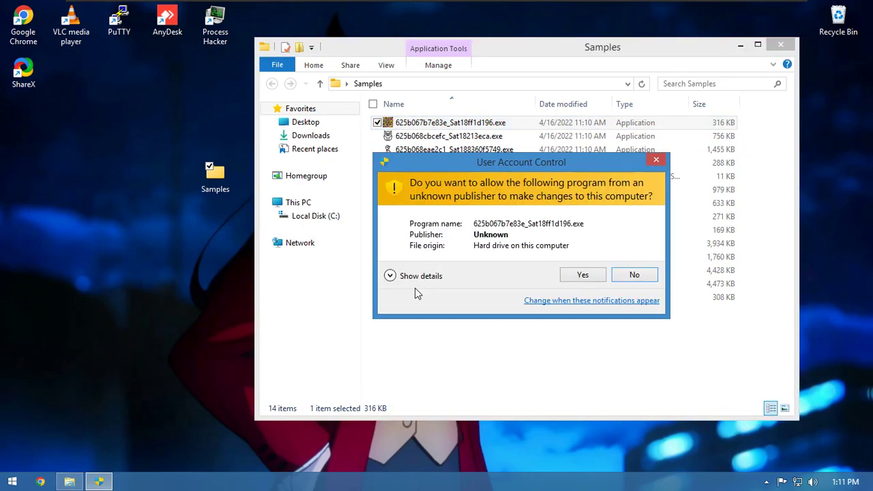
left_click(597, 274)
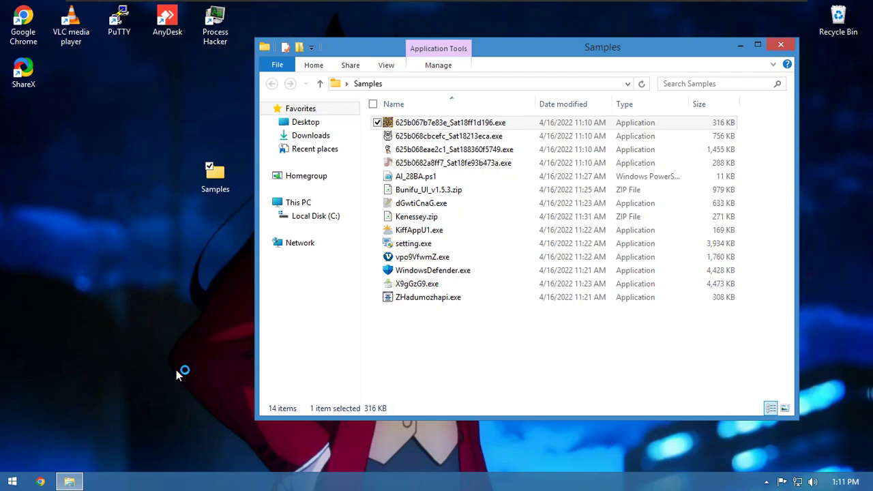
key("ctrl+shift+Escape")
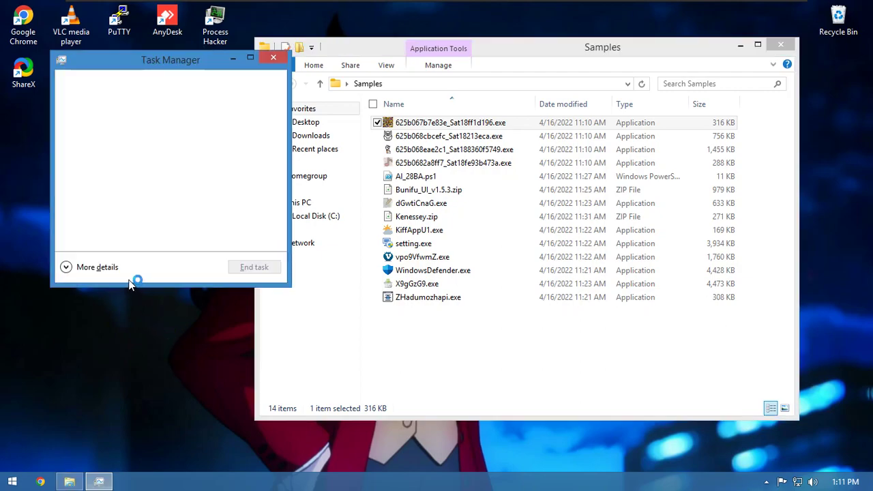
- Expand Task Manager to More details and select the Njksdfkge process
left_click(96, 267)
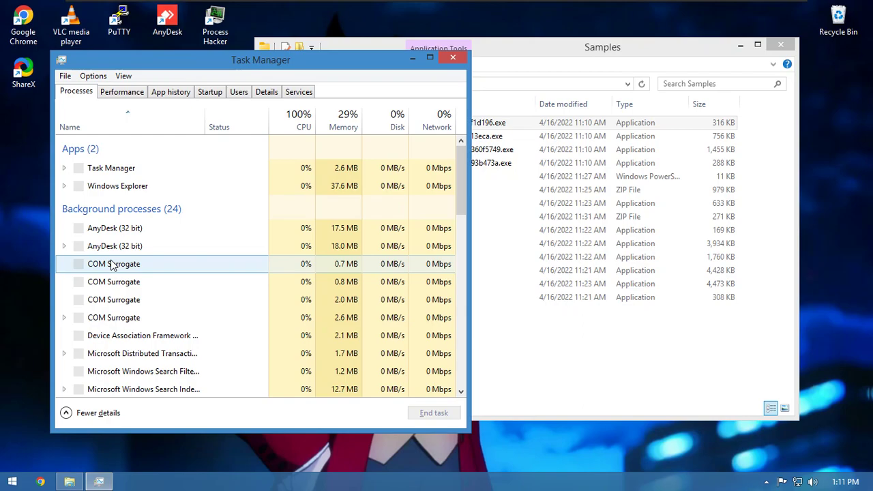
scroll(123, 273, "down", 2)
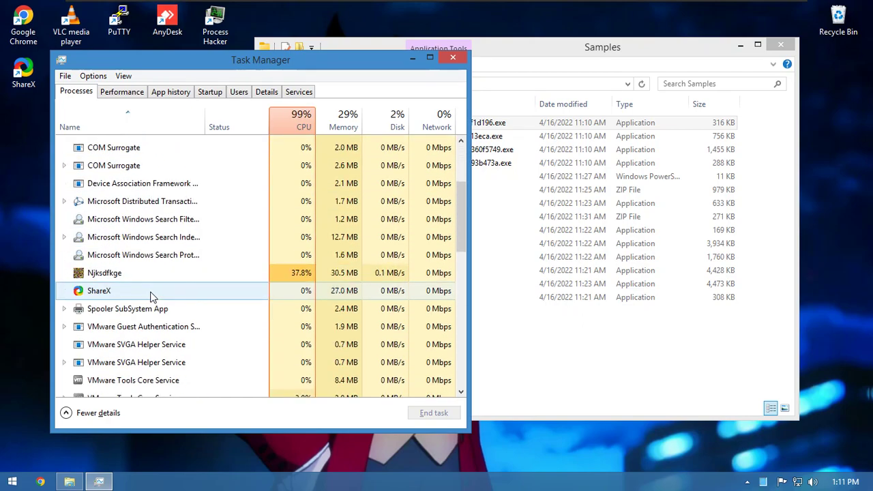
left_click(145, 274)
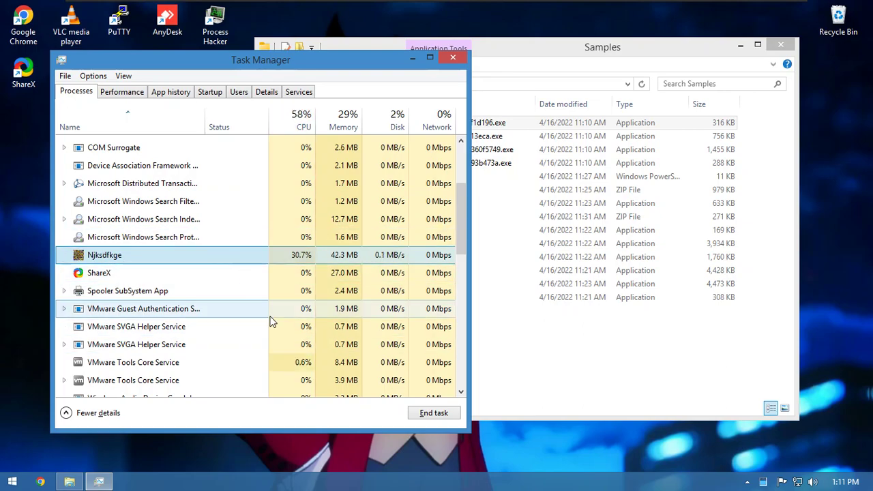
- Launch 625b068cbcefc_Sat18213eca.exe from the Samples folder with Run as administrator
left_click(481, 399)
left_click(394, 136)
right_click(392, 136)
left_click(331, 158)
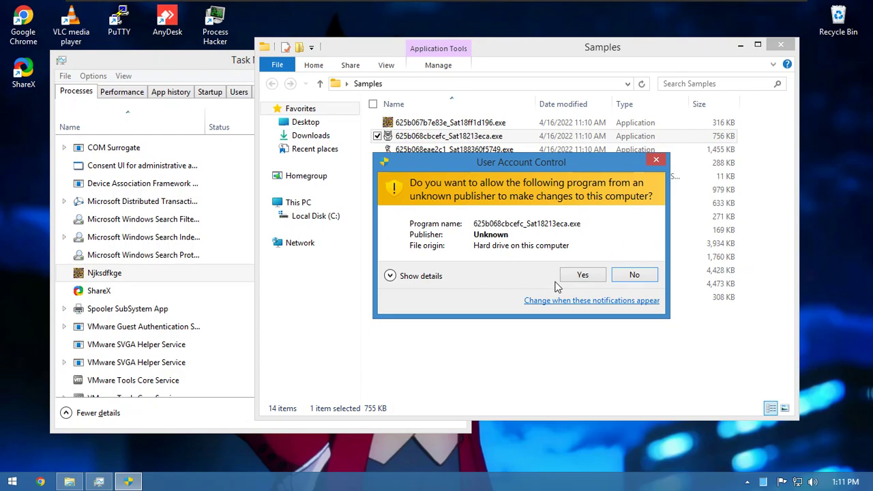
- Approve 625b068cbcefc_Sat18213eca.exe in UAC, then select HG__56 Setup (32 bit) in Task Manager
left_click(575, 280)
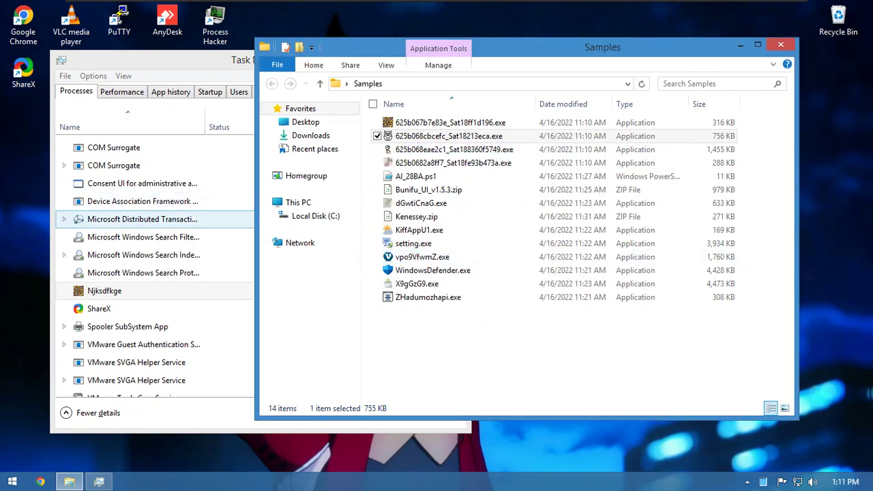
left_click(144, 225)
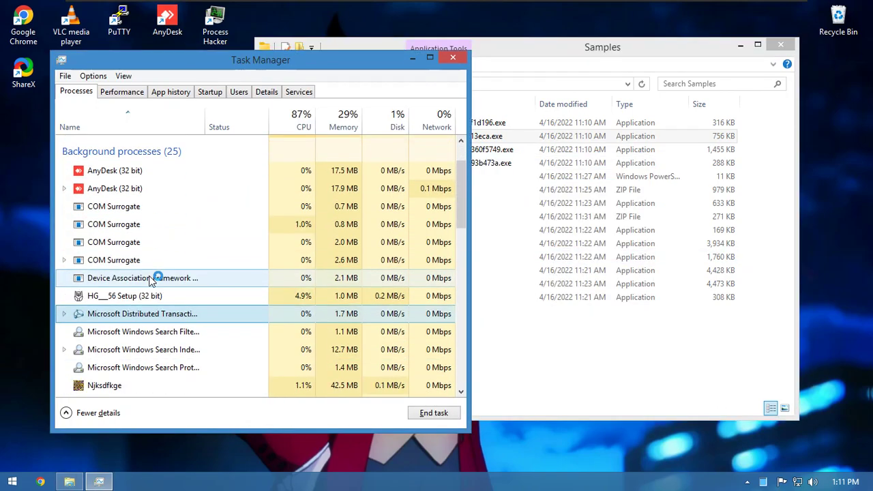
left_click(177, 353)
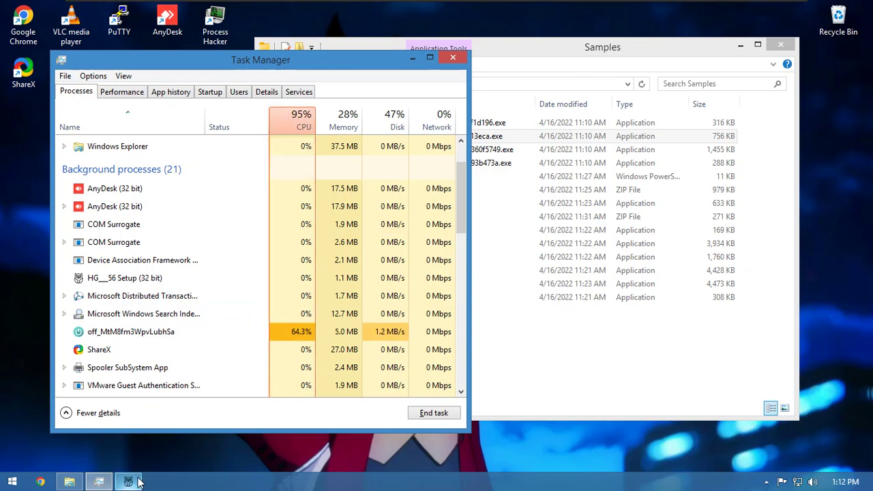
- Minimise the Samples window and move Task Manager to the right side of the screen
left_click(137, 482)
left_click(740, 46)
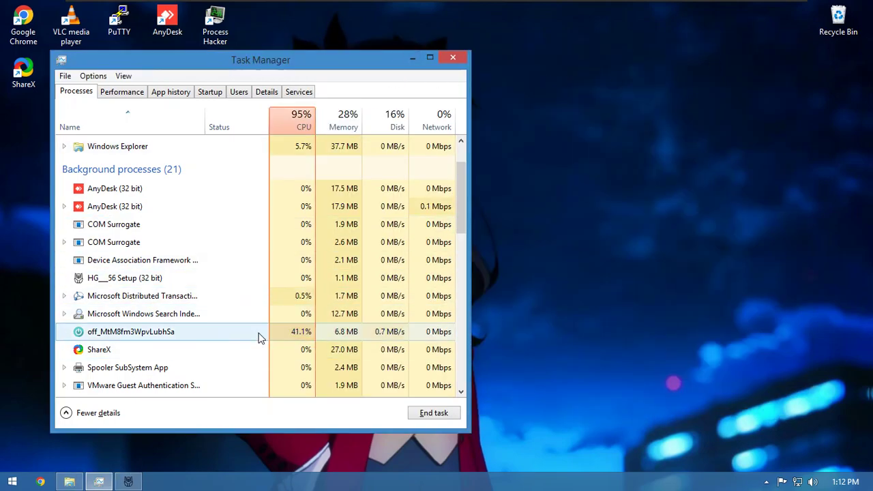
left_click_drag(287, 70, 736, 169)
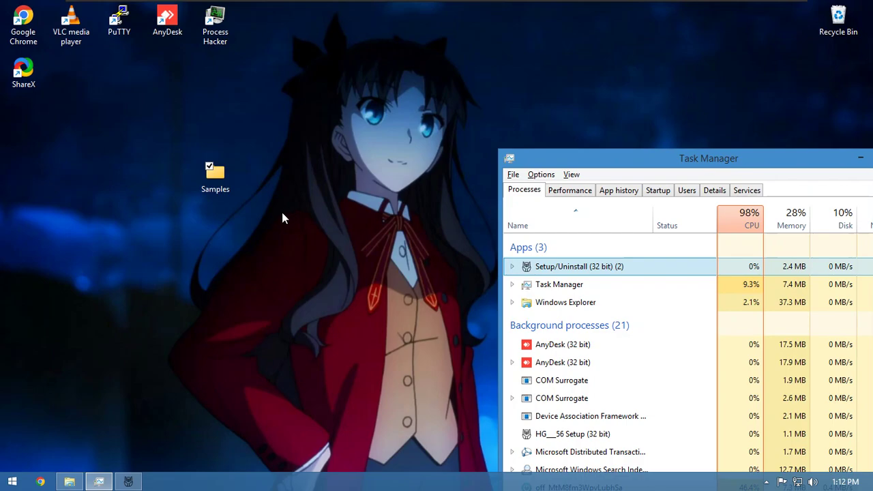
key("alt+Tab")
key("alt+shift+Tab")
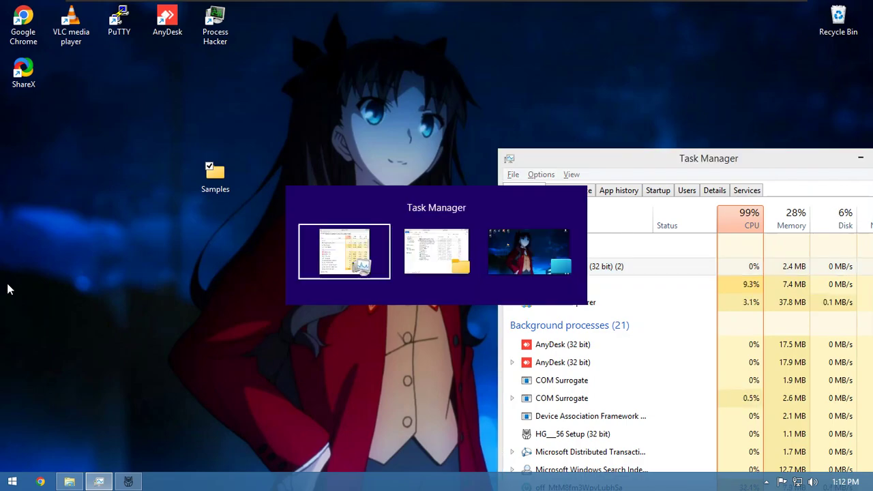
left_click_drag(684, 170, 629, 64)
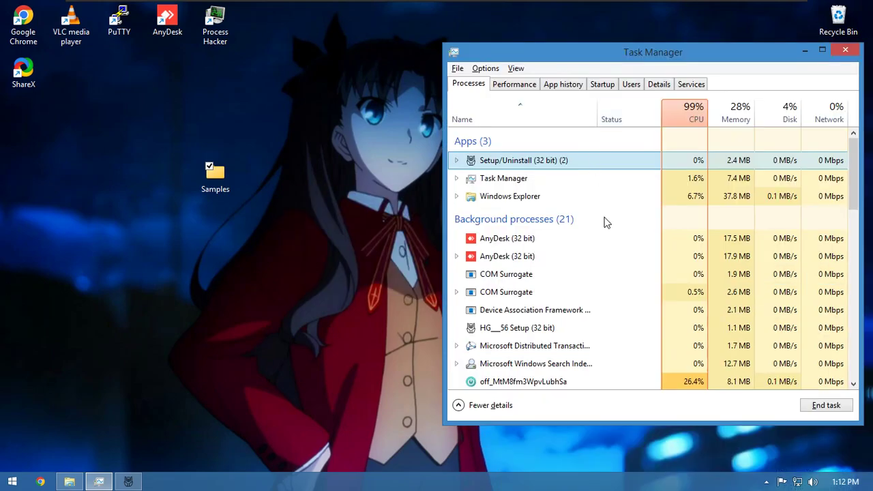
- Scroll the process list, selecting off_MtM8fm3WpvLubhSa and the Setup/Uninstall (32 bit) app
scroll(626, 270, "down", 2)
left_click(676, 324)
scroll(592, 331, "up", 2)
left_click(659, 158)
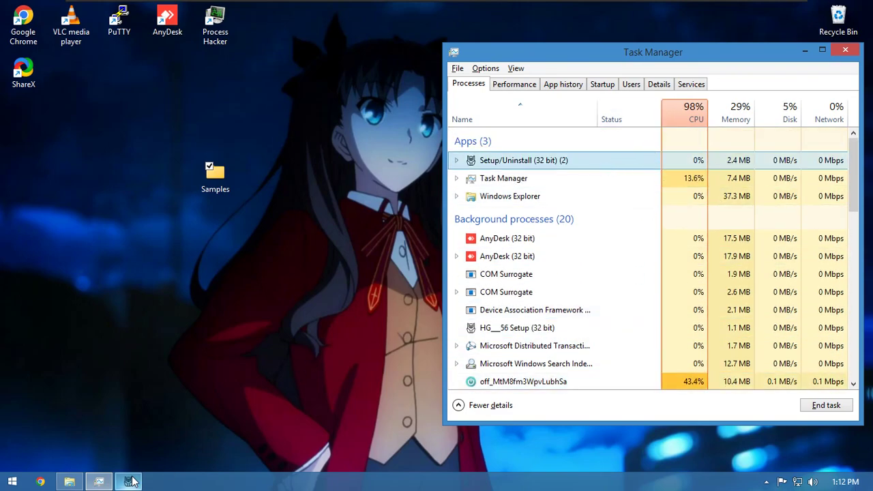
left_click(255, 444)
left_click(710, 257)
scroll(614, 259, "down", 4)
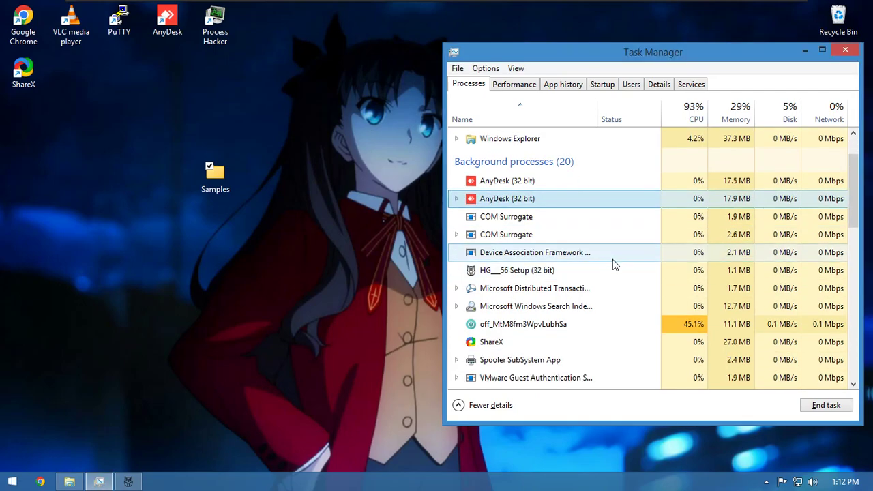
scroll(616, 258, "down", 2)
scroll(614, 249, "up", 4)
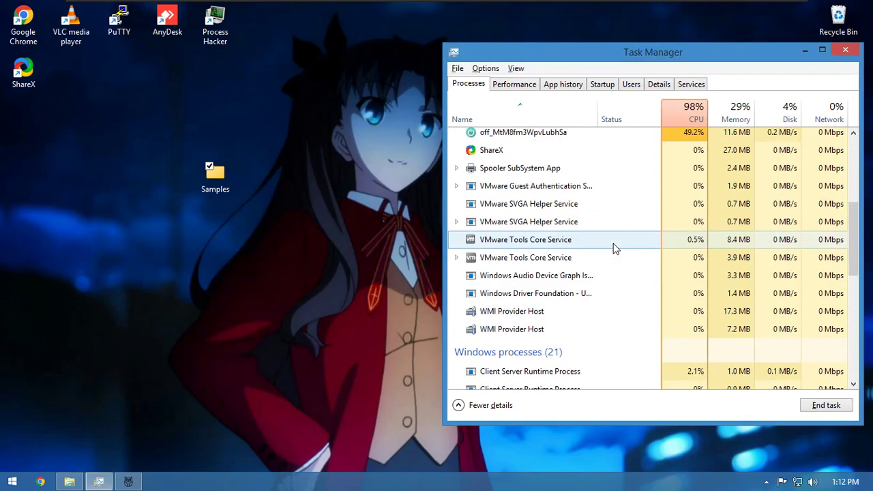
scroll(616, 272, "down", 1)
scroll(616, 310, "up", 4)
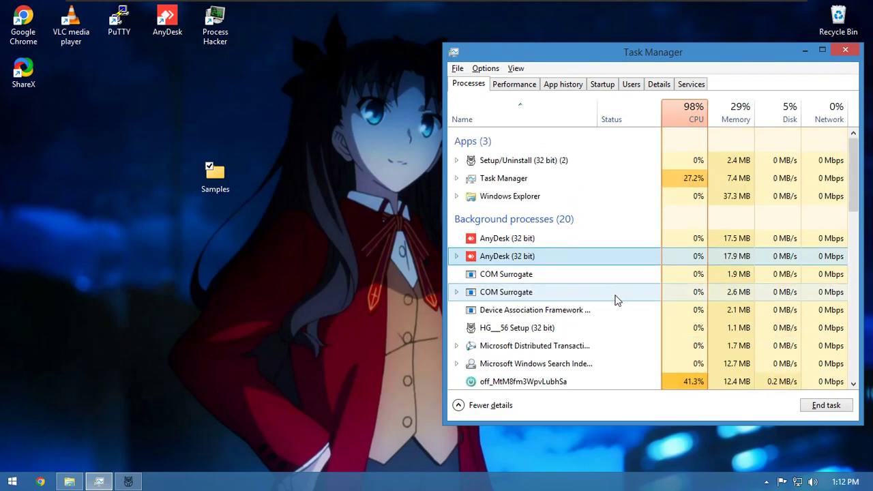
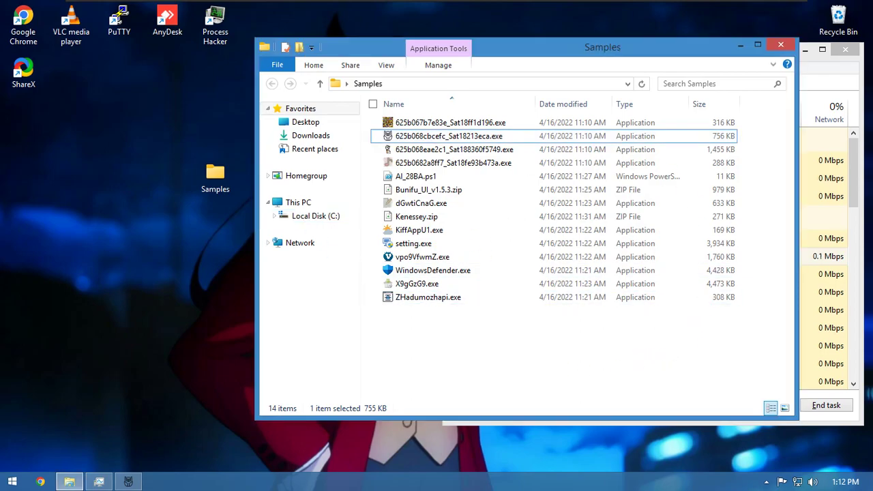
- Run the sample 625b068eae2c1_Sat188360f5749.exe as administrator from the Samples folder
left_click(451, 147)
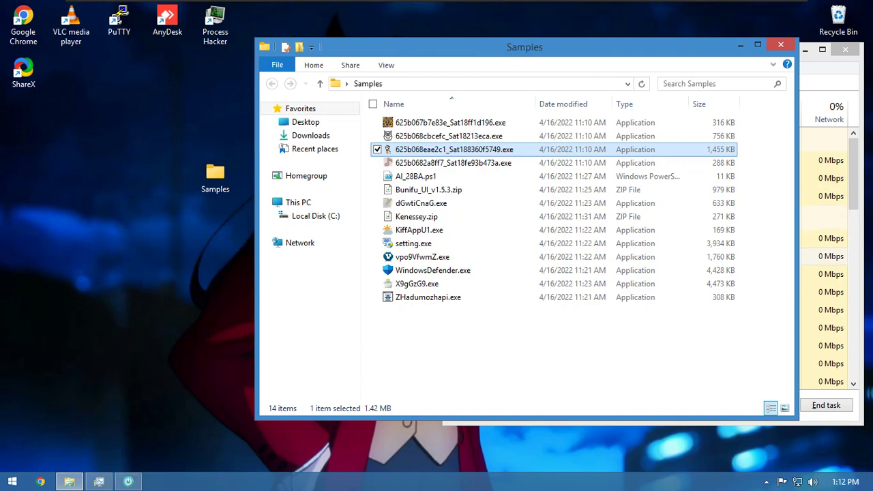
right_click(450, 150)
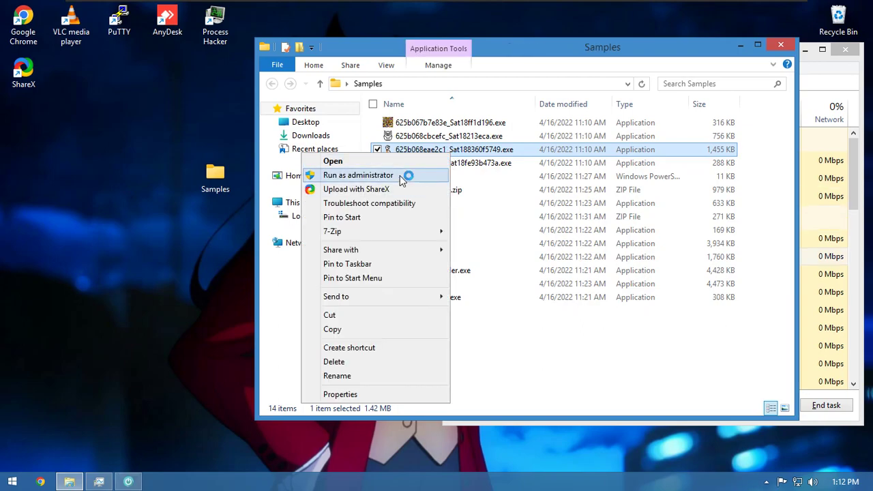
left_click(400, 175)
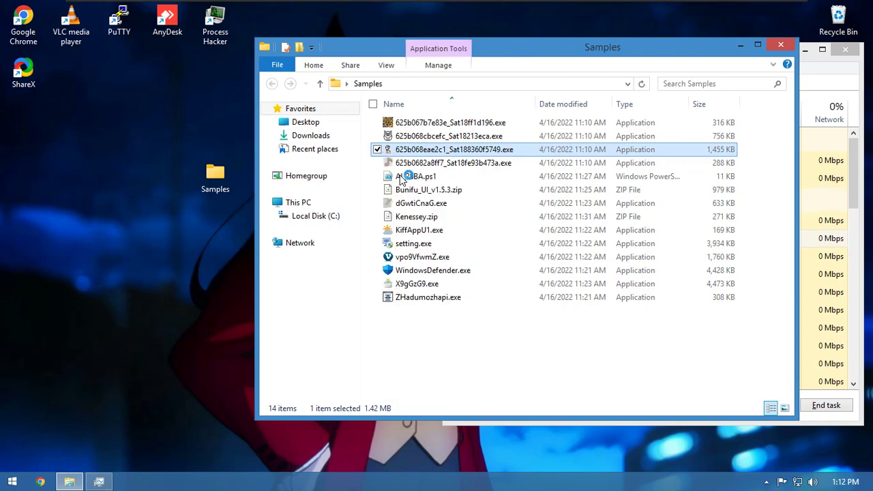
- In Task Manager, select the bank_bitcoin_coin_money process and shift the window down-right
left_click(812, 262)
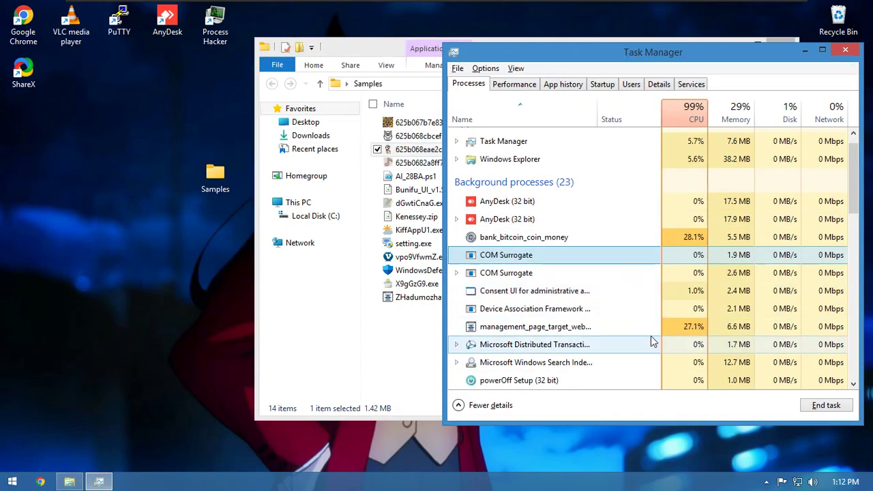
left_click(665, 257)
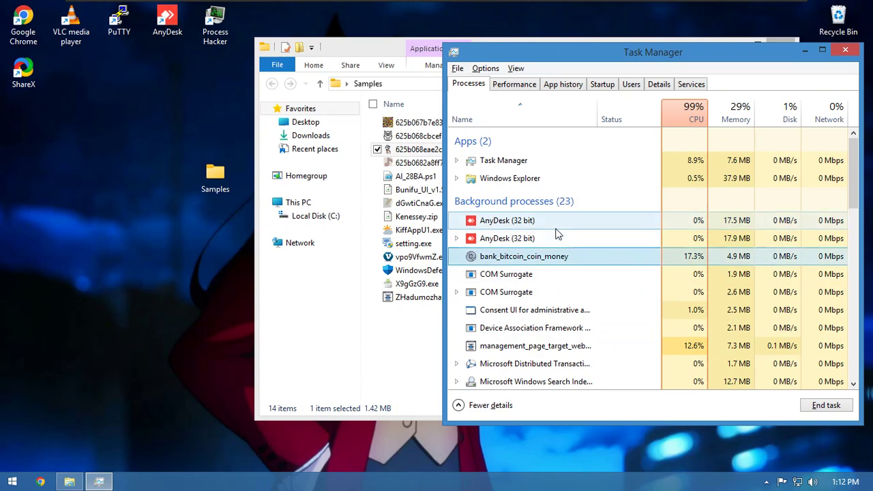
left_click_drag(517, 54, 675, 205)
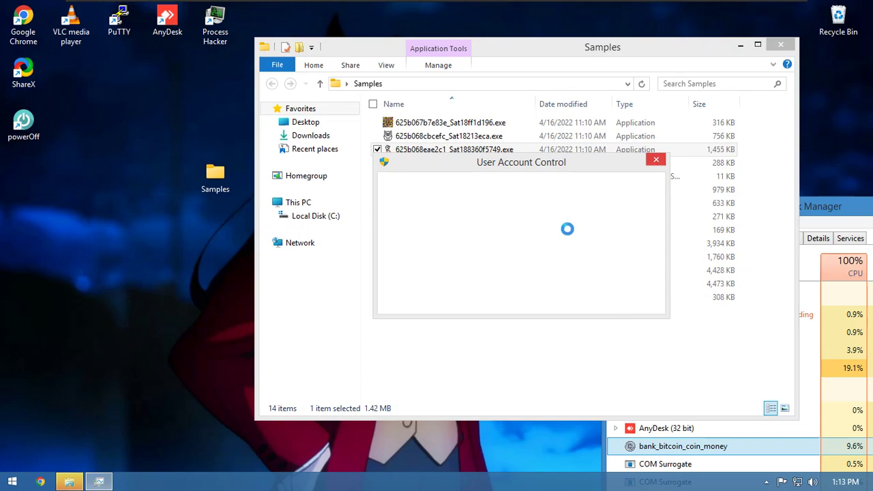
- Approve the UAC prompt, locate the new Power Off process in Task Manager, then return to Samples
left_click_drag(540, 167, 404, 173)
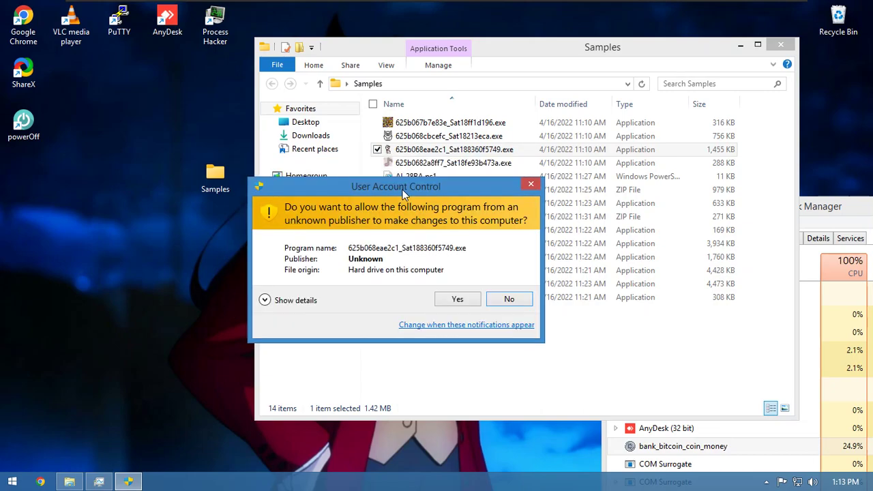
left_click(457, 299)
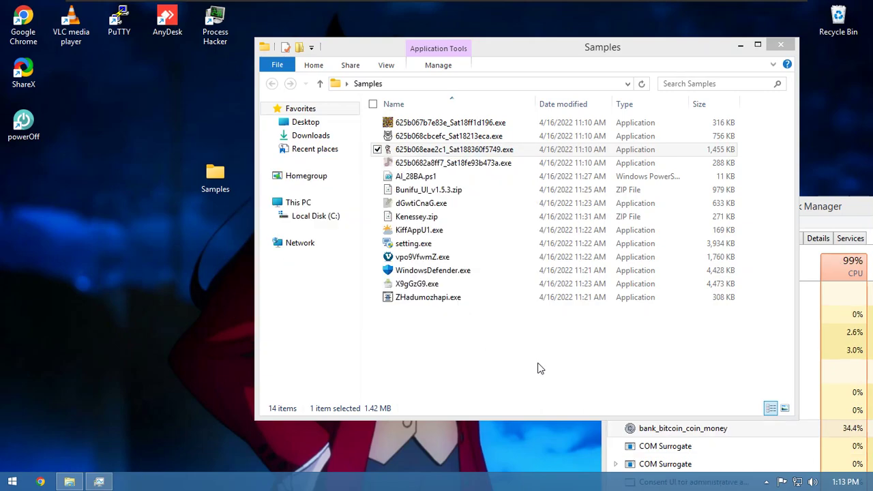
left_click(858, 386)
left_click_drag(746, 210, 564, 71)
scroll(584, 272, "down", 2)
scroll(589, 275, "down", 3)
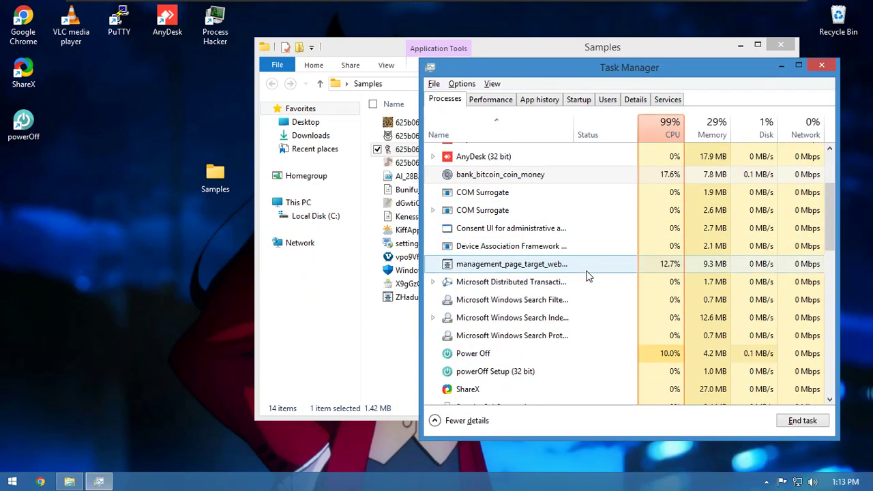
left_click(558, 295)
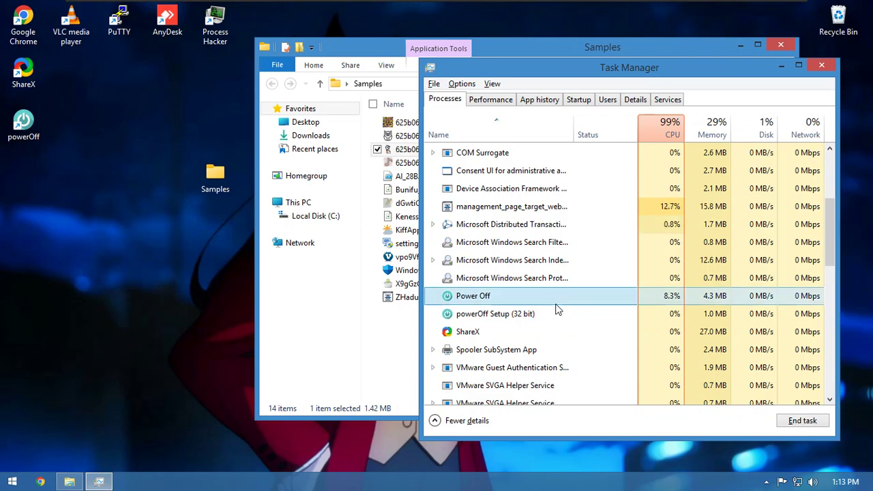
left_click(373, 326)
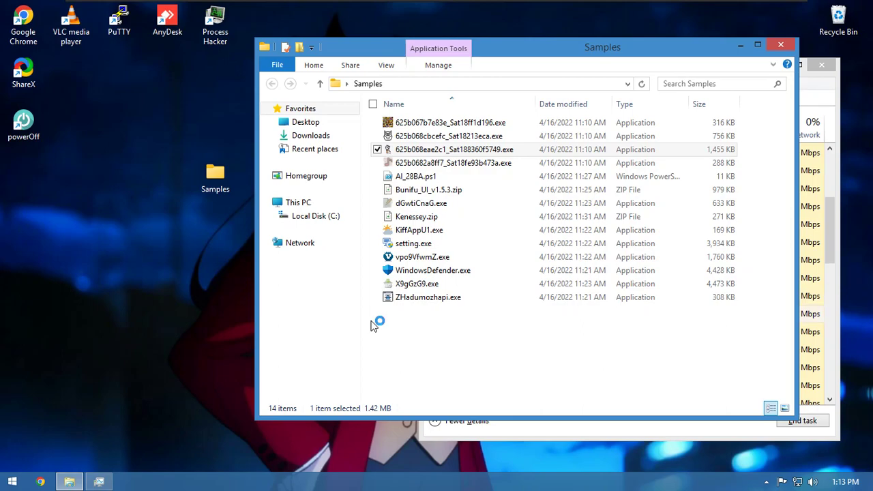
- Minimize Samples, move the error notices aside, and close the crashed sample program
left_click(740, 49)
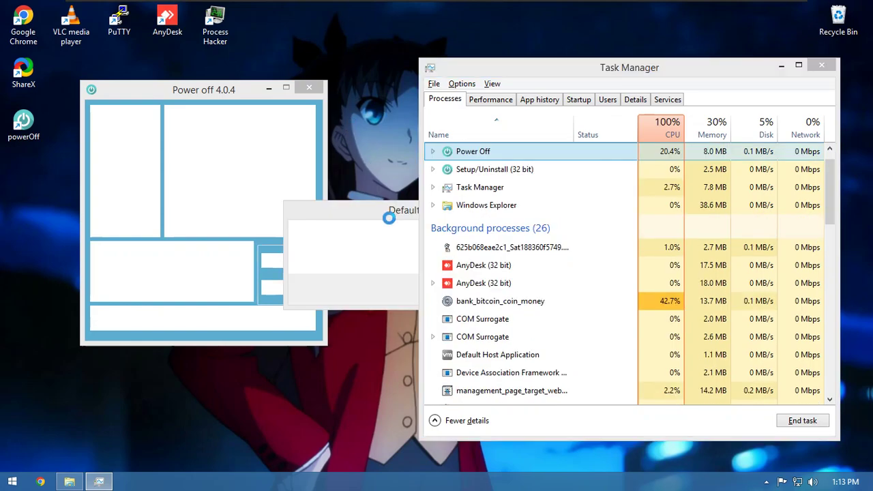
left_click_drag(339, 216, 243, 375)
left_click(245, 203)
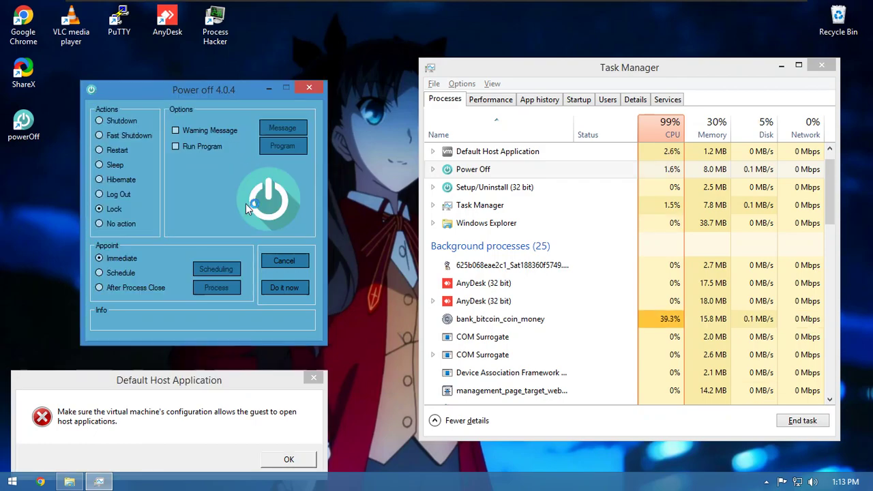
left_click_drag(152, 81, 298, 78)
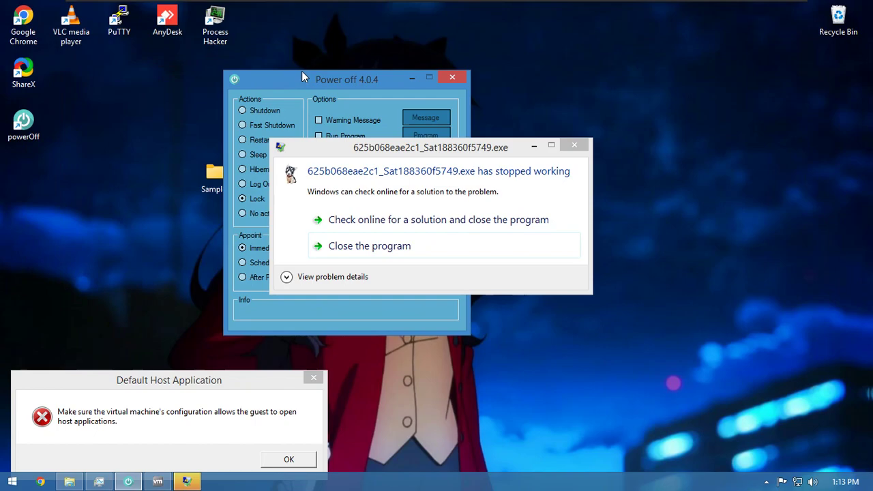
left_click_drag(331, 153, 600, 311)
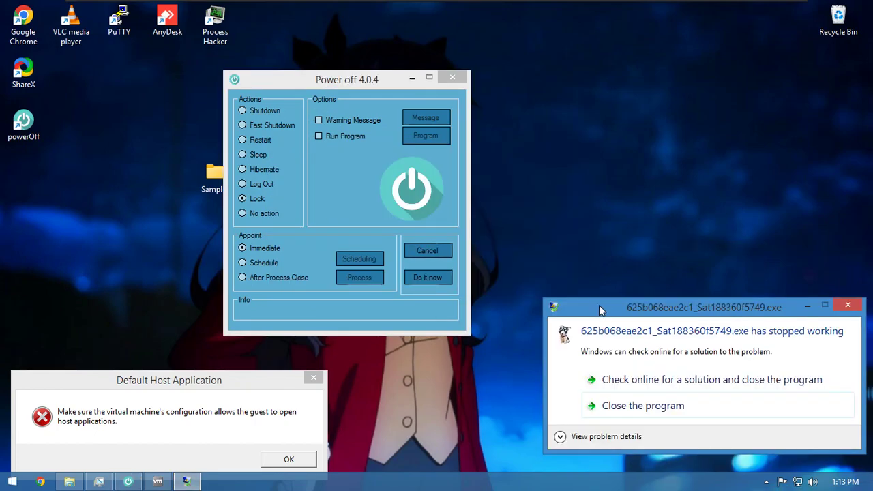
left_click(635, 415)
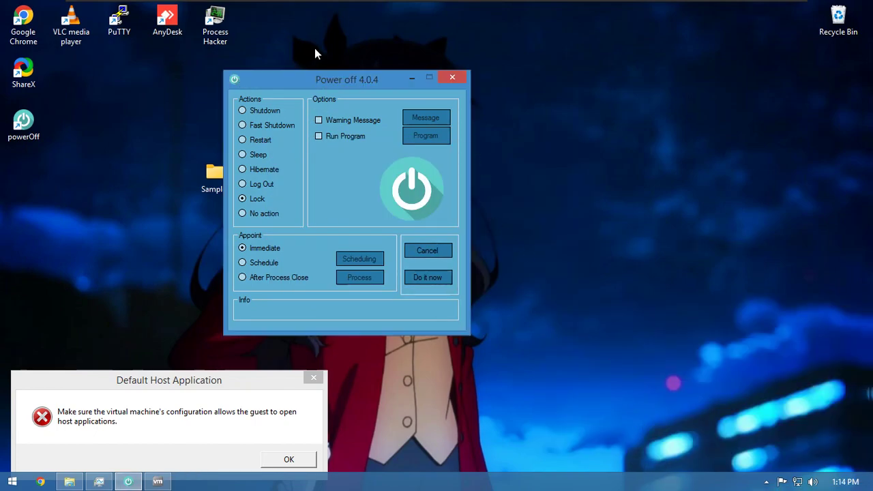
- Place the Power off window on the right and Task Manager on the left
left_click_drag(327, 79, 551, 74)
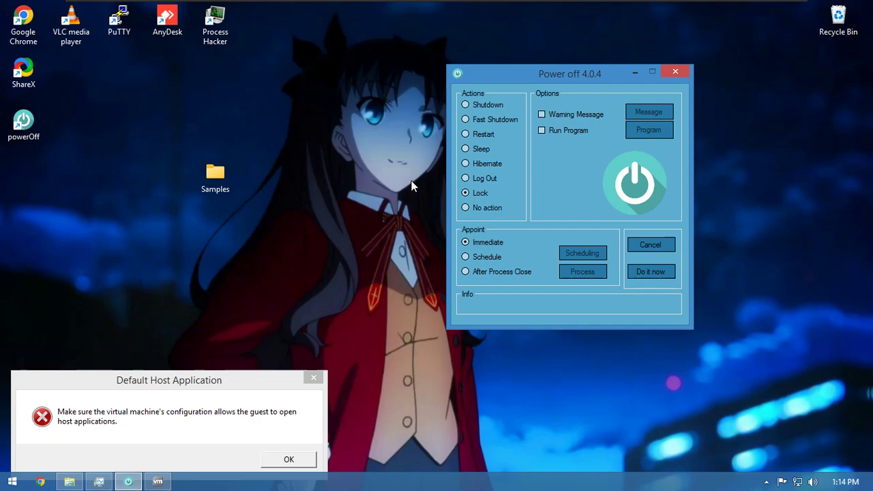
left_click(99, 482)
left_click_drag(617, 72, 133, 74)
- Open the file location of the Setup/Uninstall process, poweroff.tmp in is-FIO39.tmp
left_click_drag(66, 76, 267, 72)
double_click(183, 195)
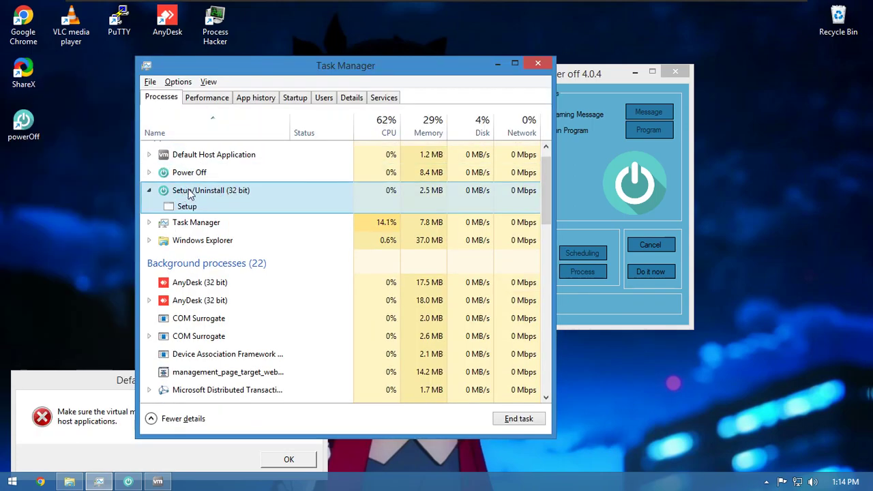
right_click(200, 194)
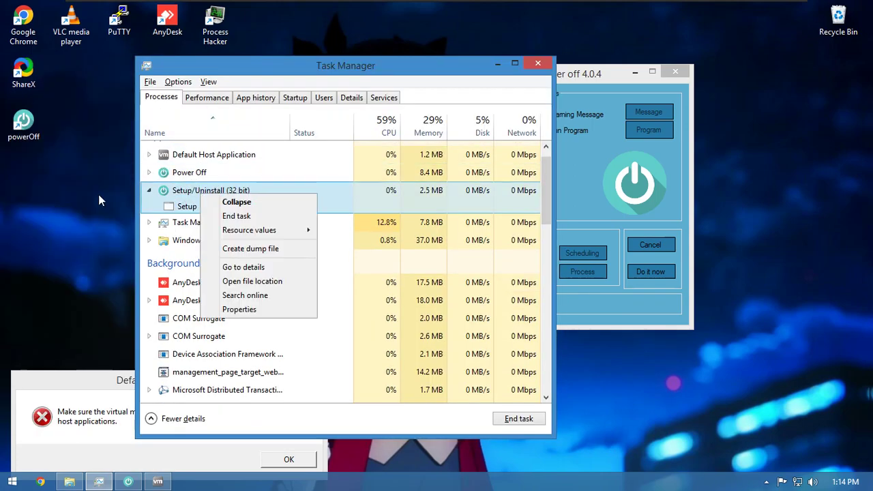
left_click(290, 283)
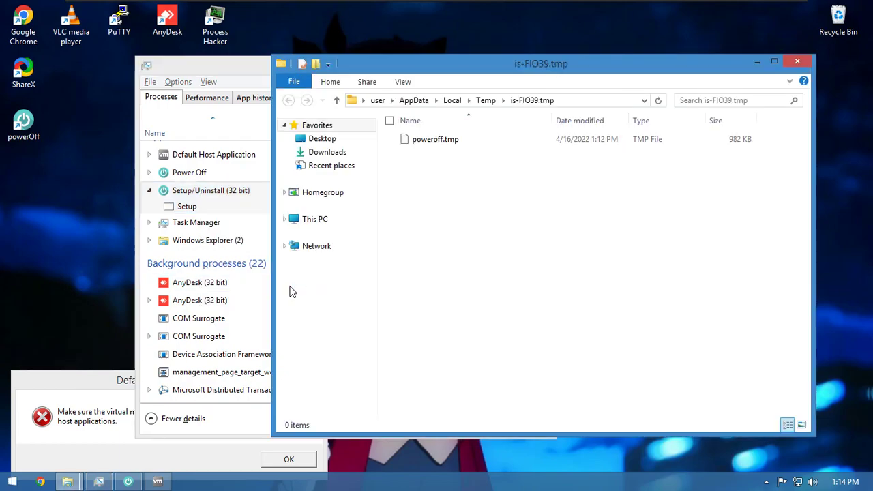
- Go up to the parent Temp folder and turn on showing hidden items
left_click(486, 100)
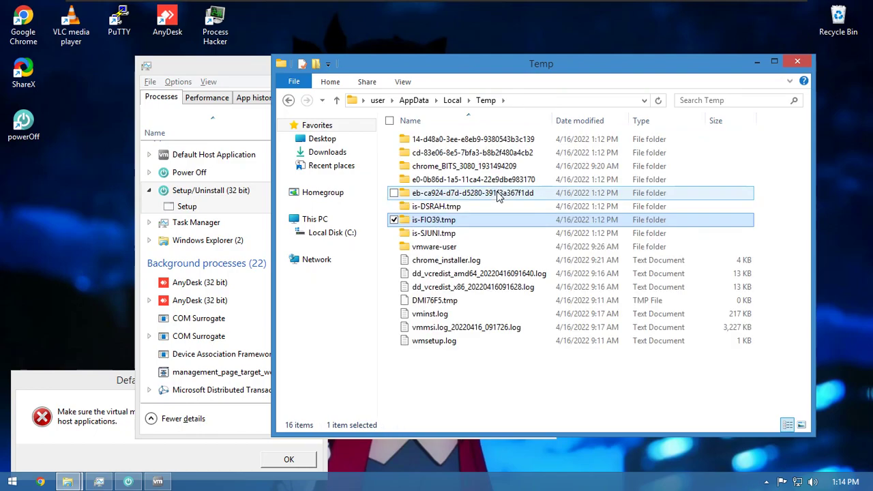
left_click(486, 394)
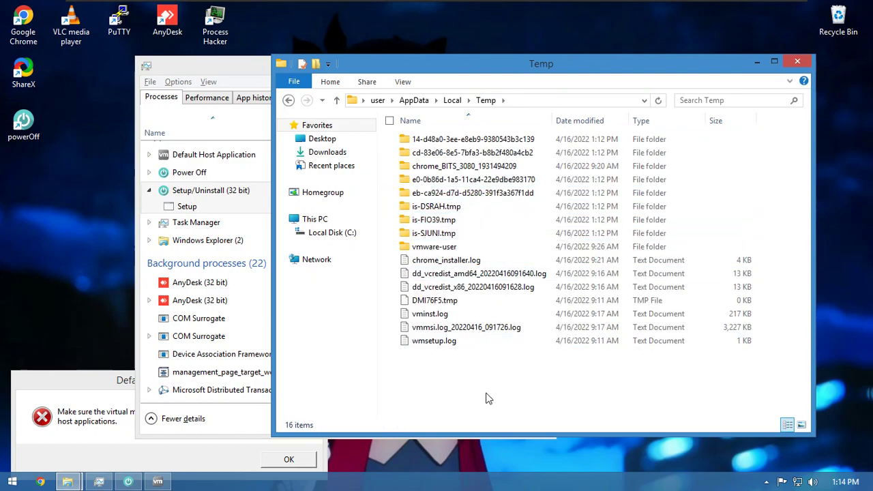
left_click(401, 82)
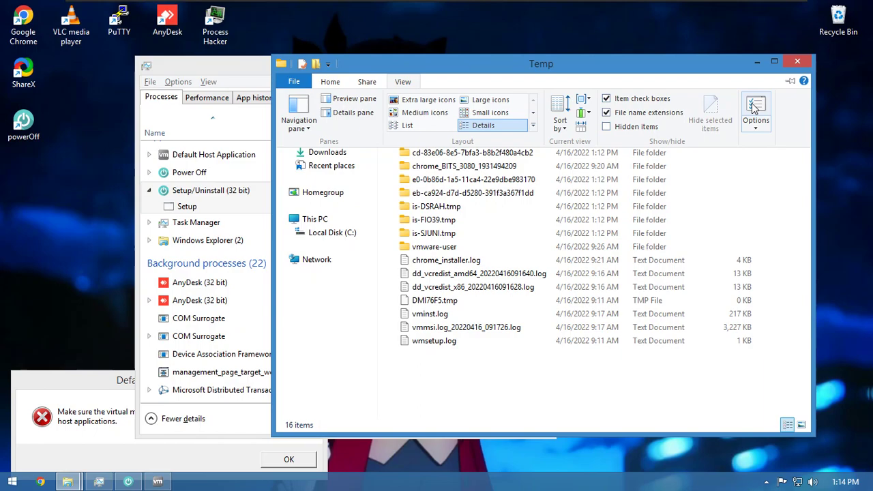
left_click(640, 126)
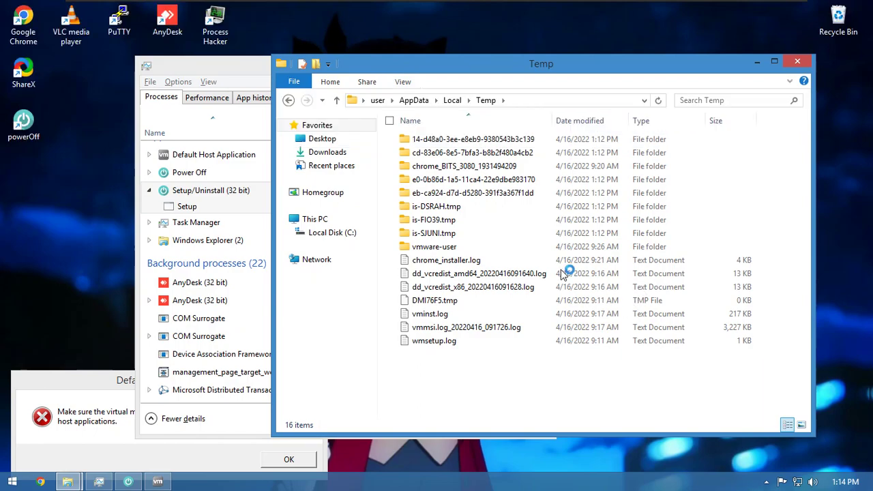
left_click(402, 82)
- In Folder Options, stop hiding protected operating system files and apply the change
left_click(756, 108)
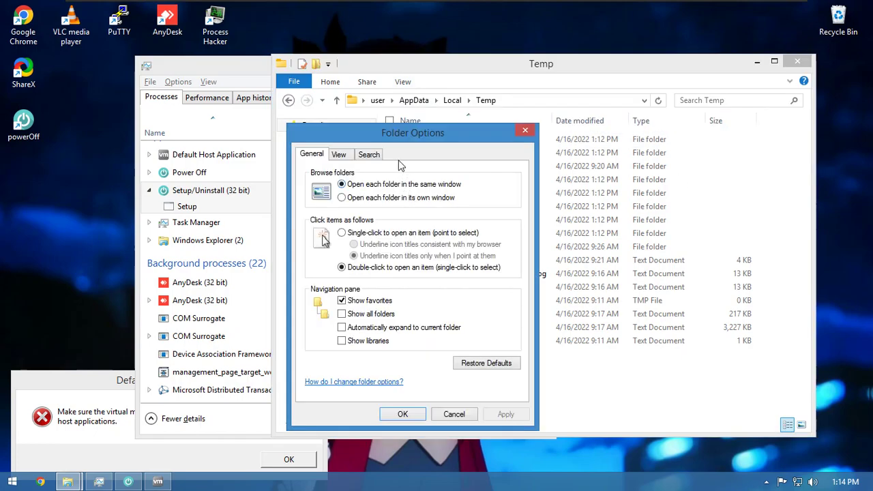
left_click(339, 154)
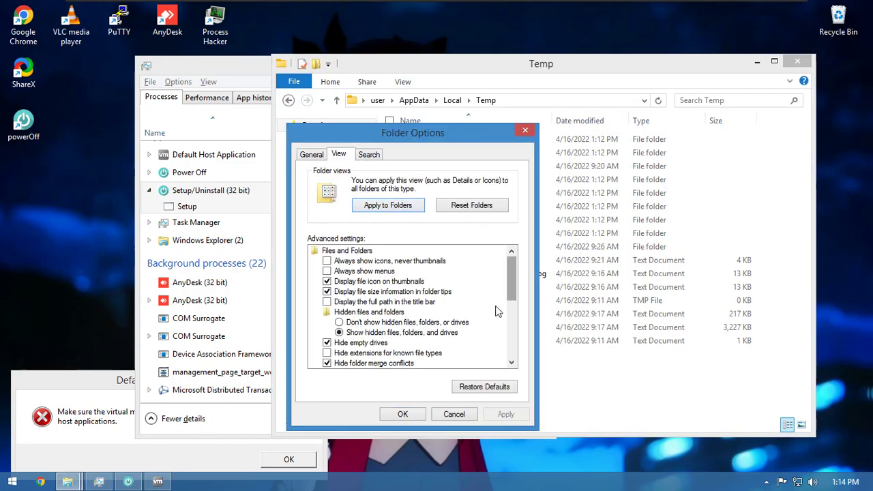
left_click_drag(506, 273, 507, 295)
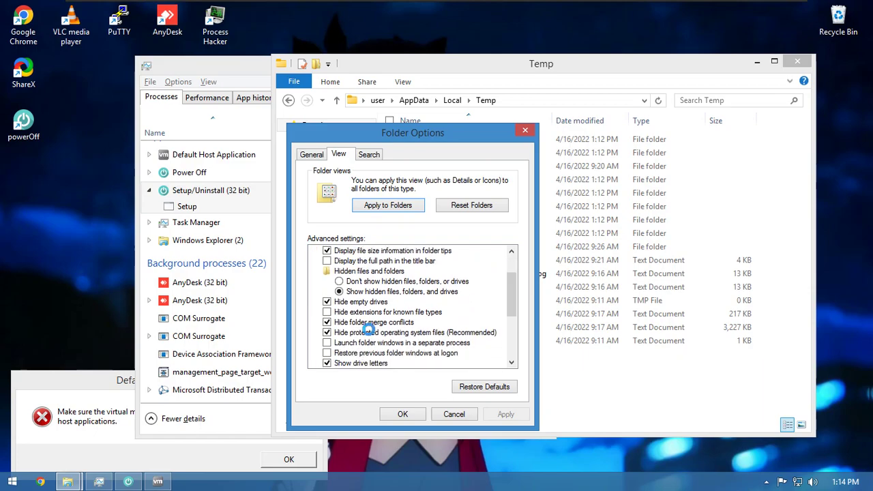
left_click(369, 332)
left_click(529, 262)
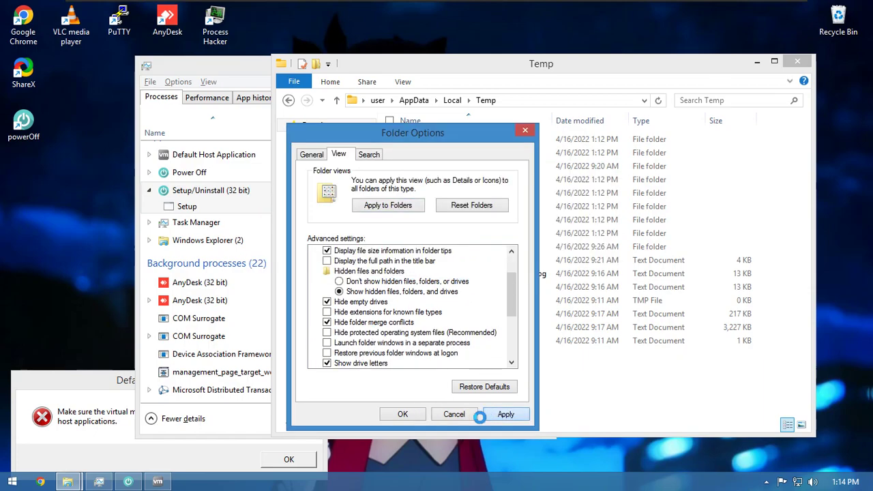
left_click(403, 414)
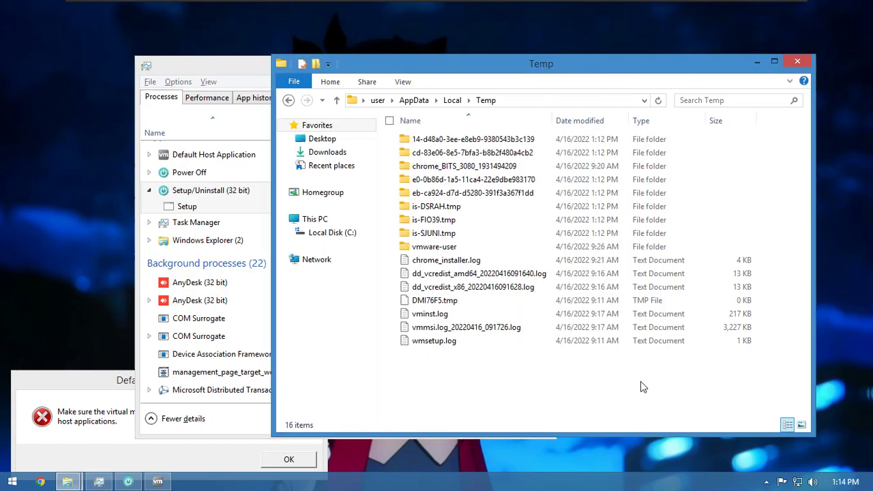
- Delete all contents of the Temp folder, including vmmsi.log and wmsetup.log
left_click_drag(472, 386, 424, 321)
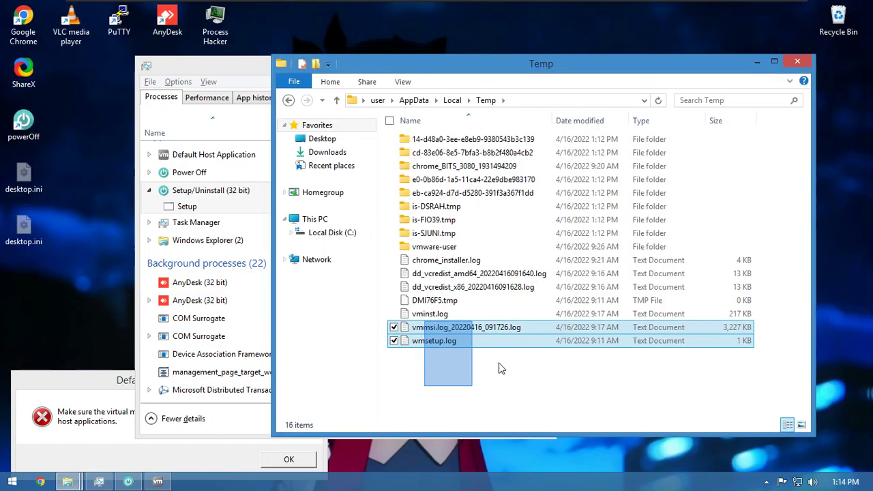
key("ctrl+a")
key("Delete")
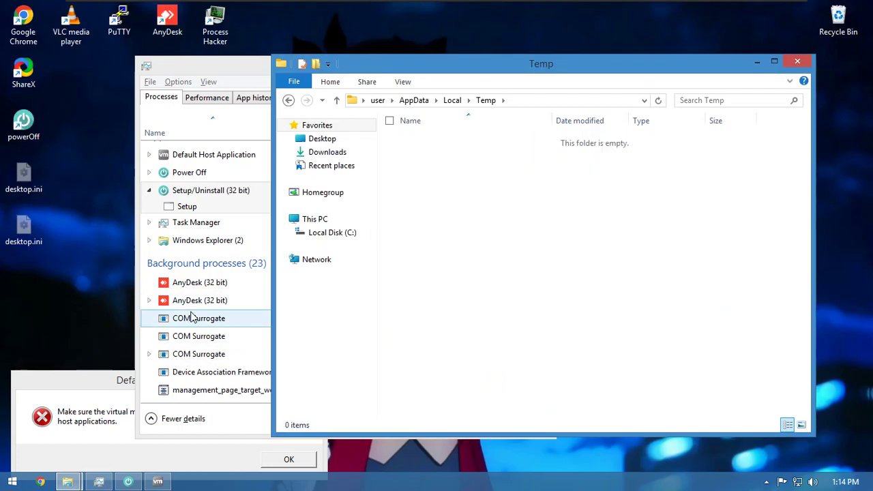
- Bring Task Manager forward, minimize the Temp window, and scroll the 23 background processes including powerOff Setup
left_click(237, 284)
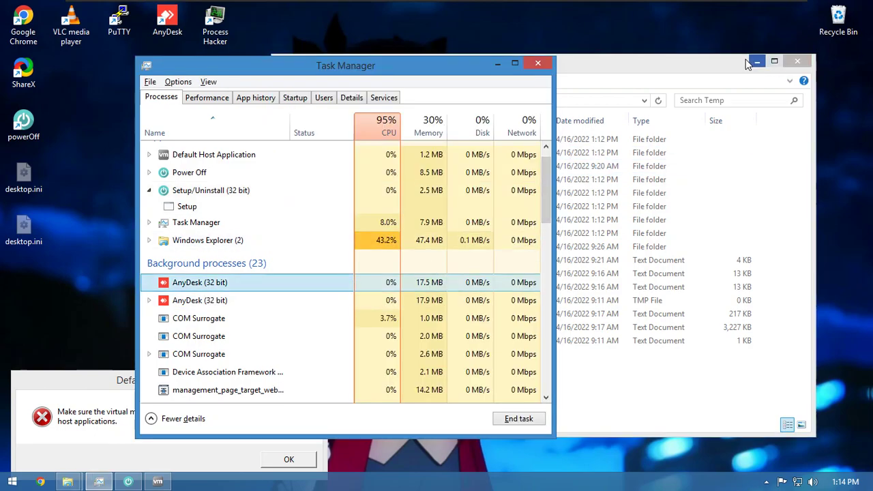
left_click(756, 61)
scroll(396, 225, "down", 2)
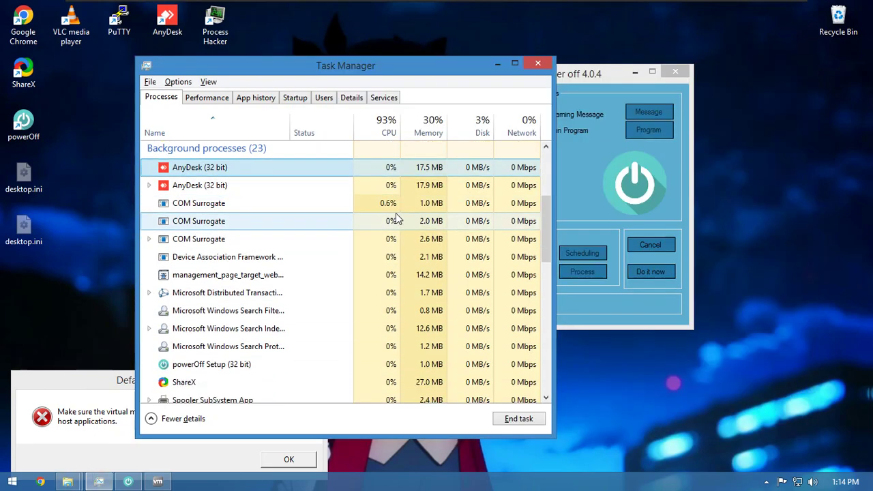
scroll(398, 216, "down", 1)
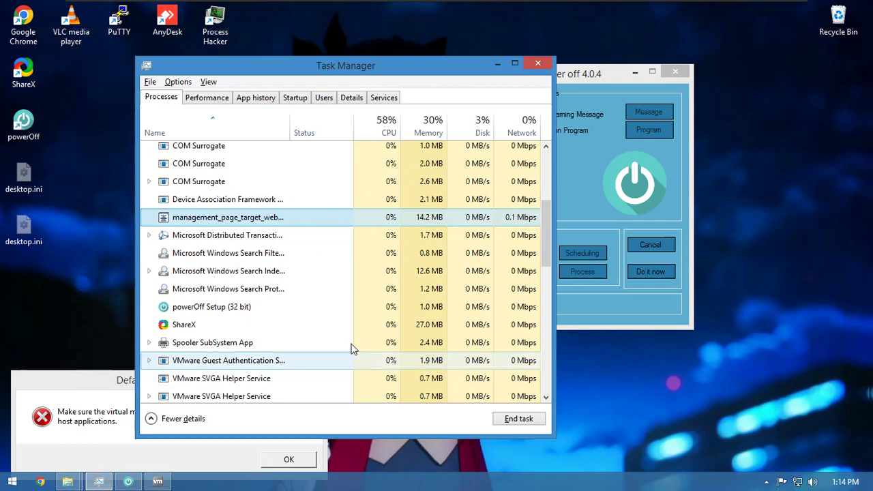
scroll(355, 355, "down", 4)
scroll(354, 355, "down", 7)
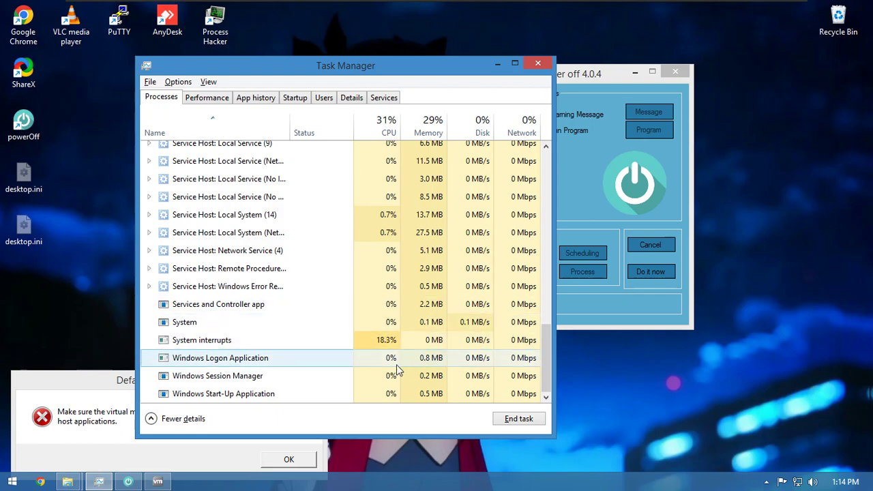
scroll(353, 350, "up", 2)
scroll(354, 345, "up", 10)
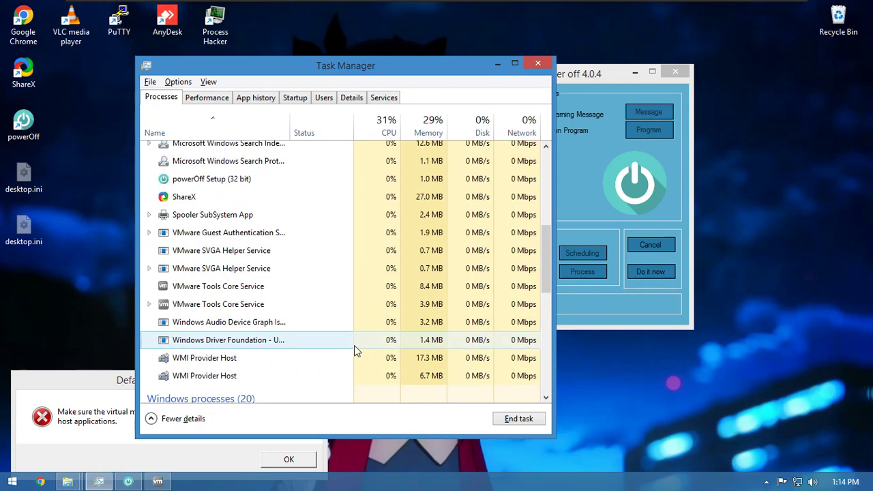
scroll(327, 145, "down", 7)
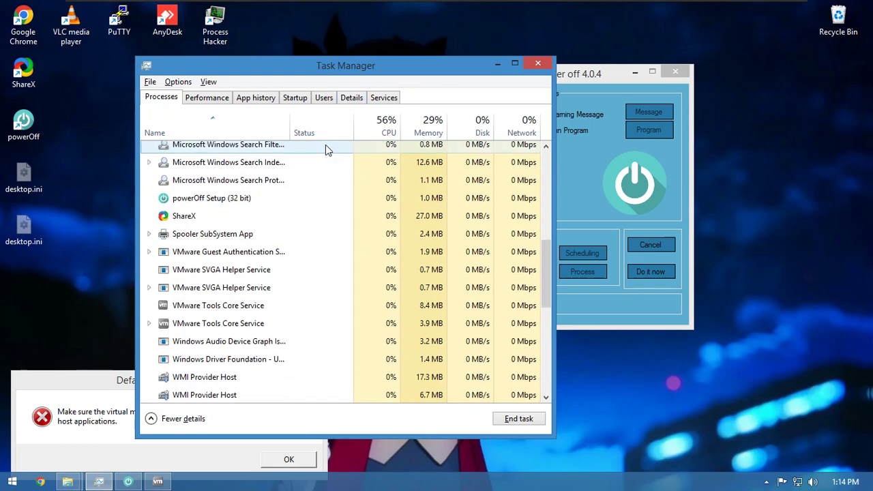
- Run 625b0682a8ff7_Sat18fe93b473a.exe from Samples as administrator and approve the UAC prompt
left_click(497, 64)
double_click(215, 176)
left_click(454, 163)
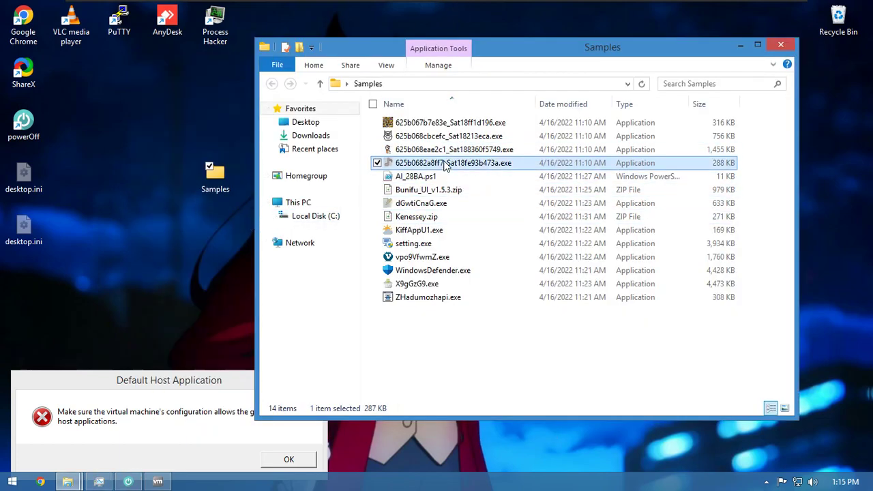
right_click(443, 163)
left_click(315, 184)
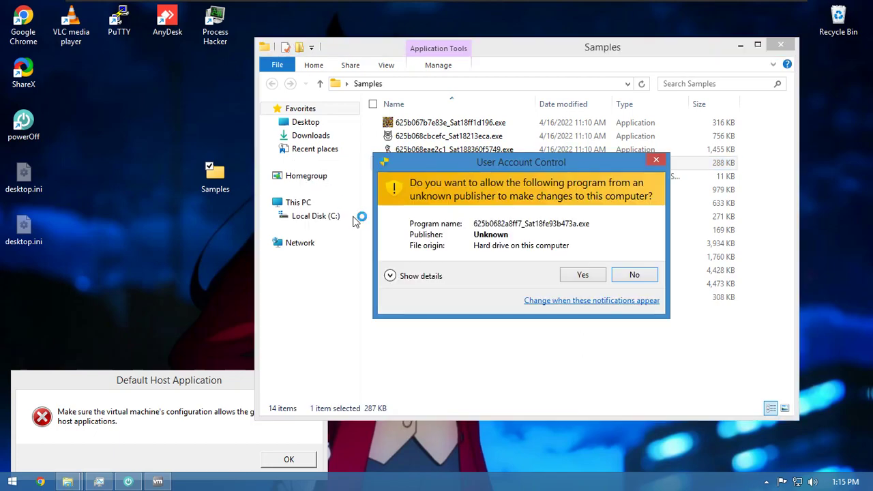
left_click(574, 276)
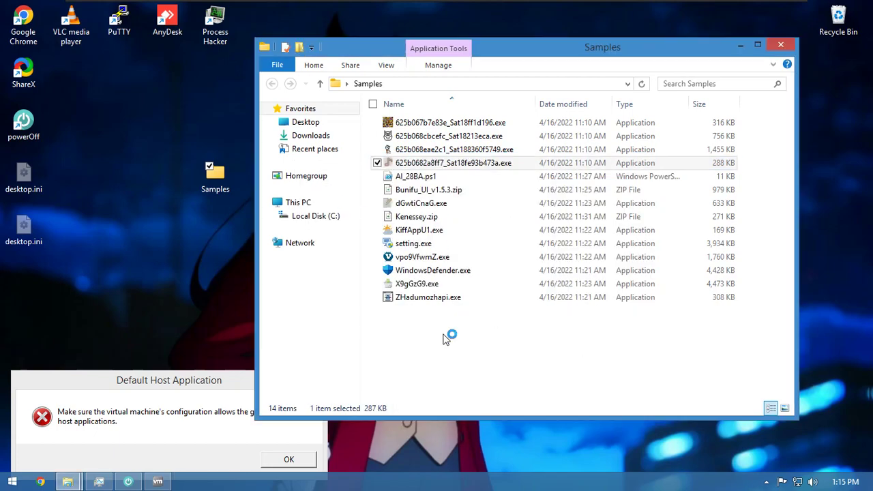
- Check the running sample's high CPU use in Task Manager, then close the crashed program
left_click(95, 482)
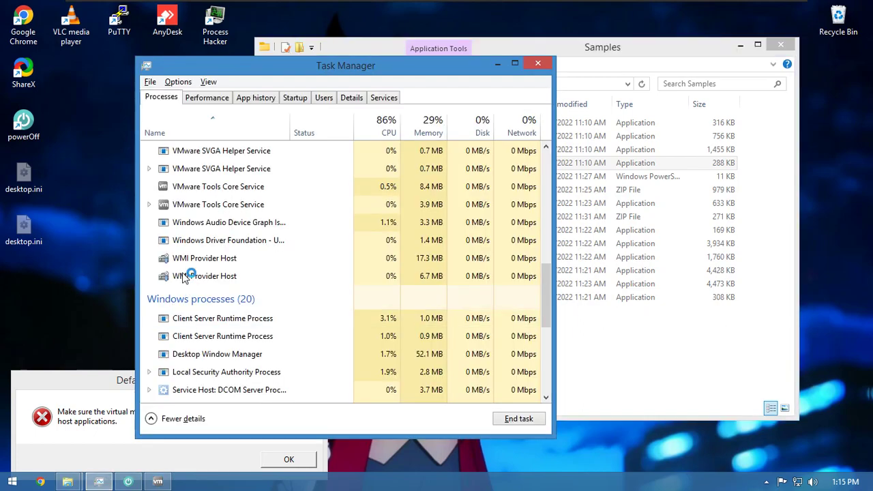
scroll(186, 270, "up", 5)
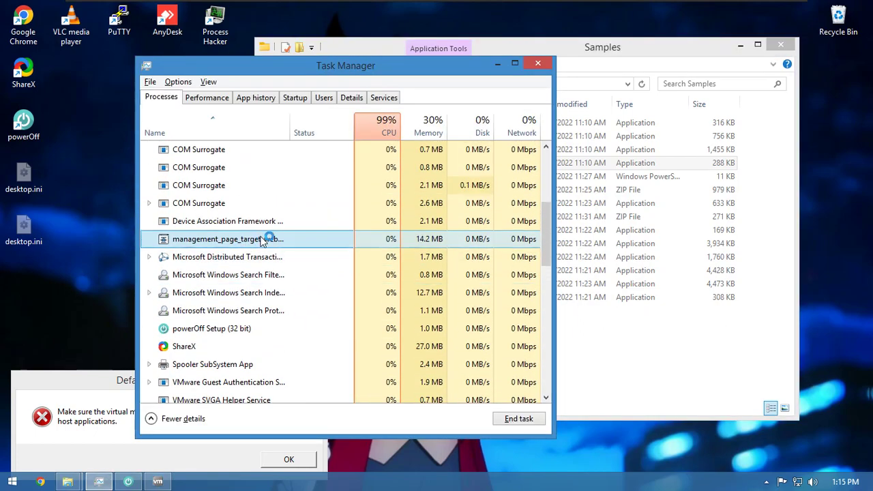
scroll(440, 318, "up", 2)
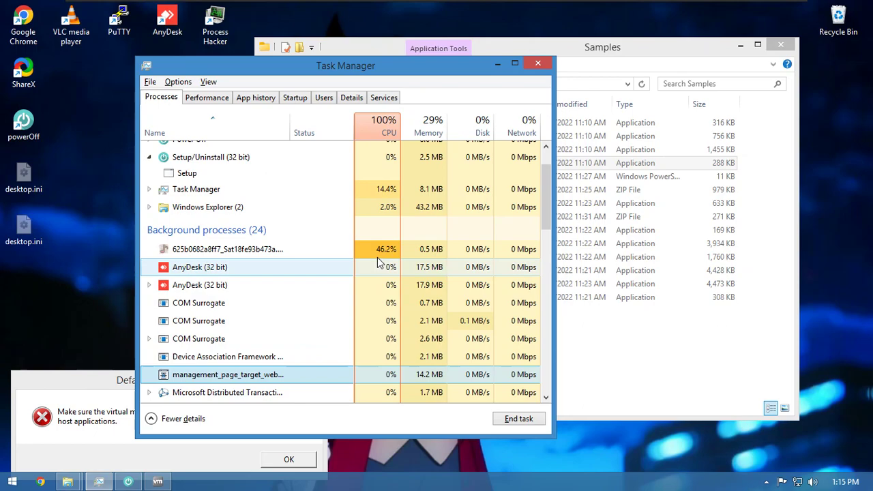
left_click(303, 249)
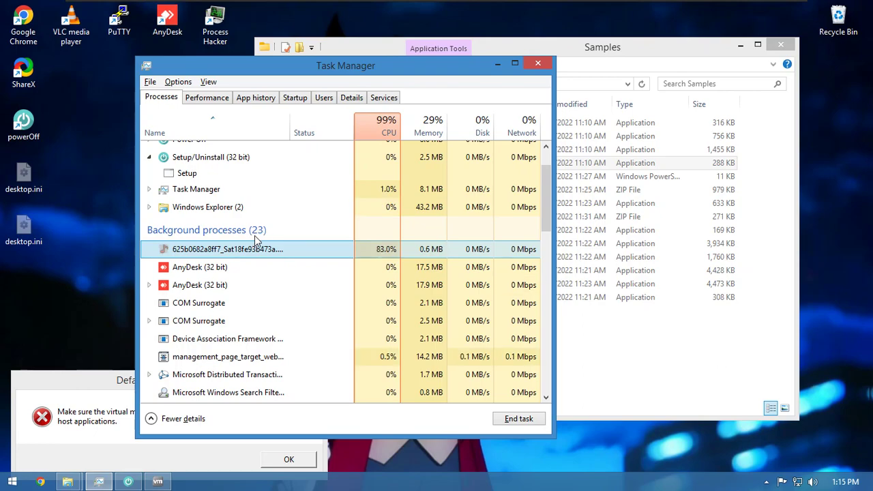
left_click(366, 243)
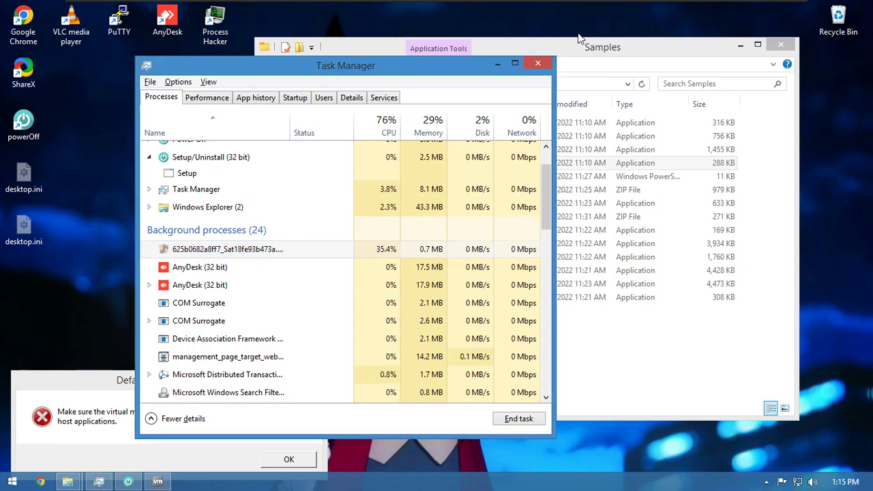
- Close and restart Task Manager from the taskbar, then minimize it
left_click(537, 62)
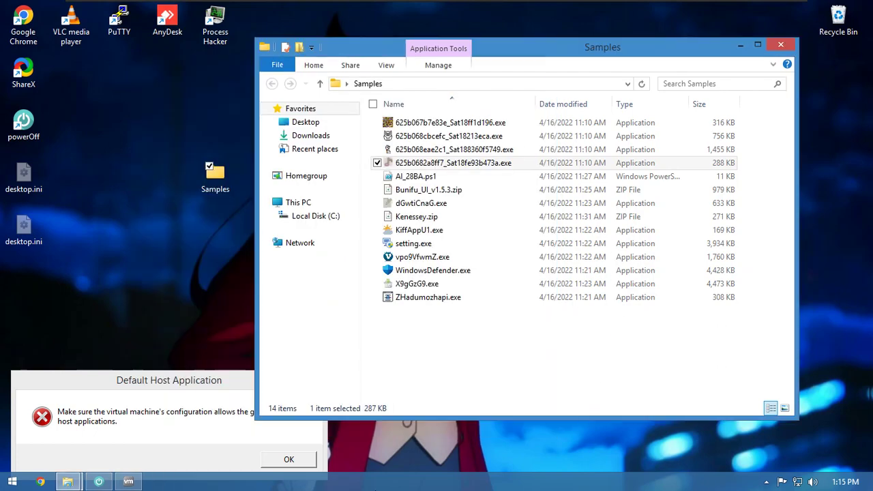
right_click(307, 487)
left_click(355, 438)
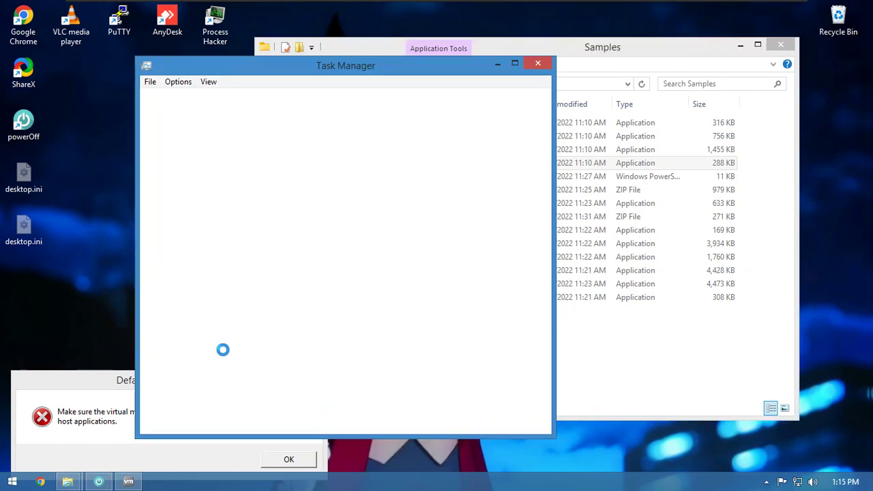
left_click(498, 64)
- Run the AI_28BA.ps1 script with PowerShell
key("Down")
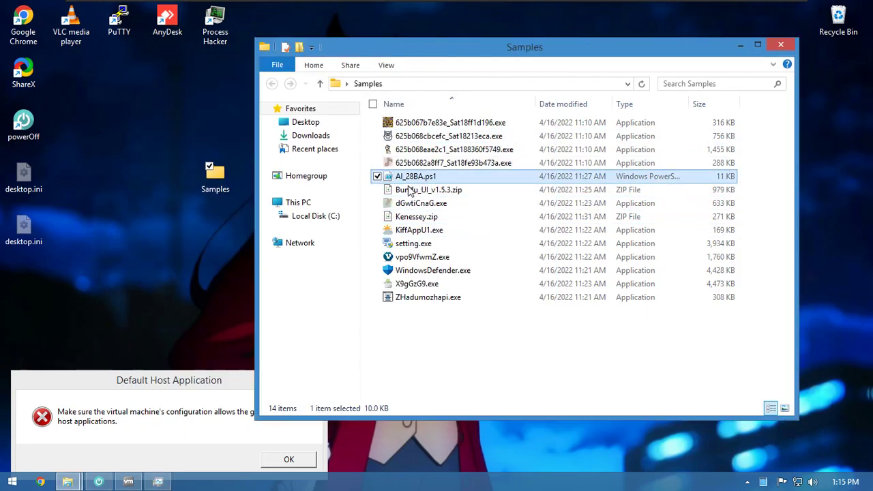
right_click(408, 184)
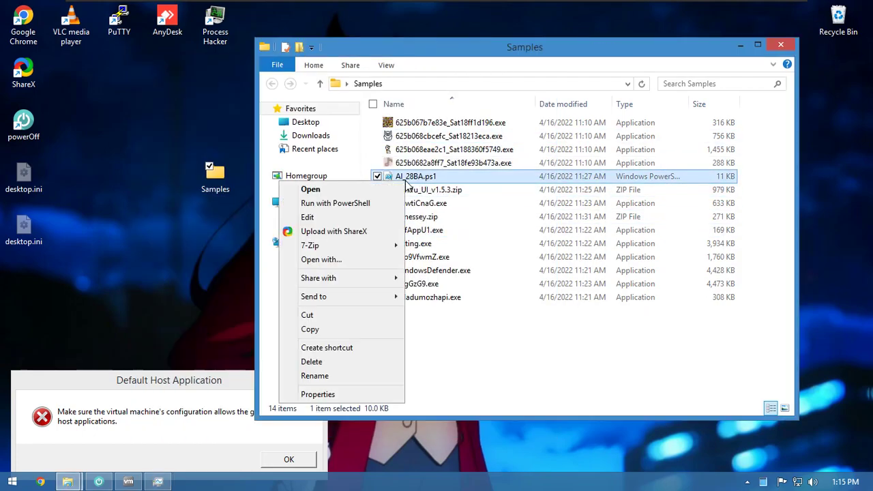
left_click(345, 203)
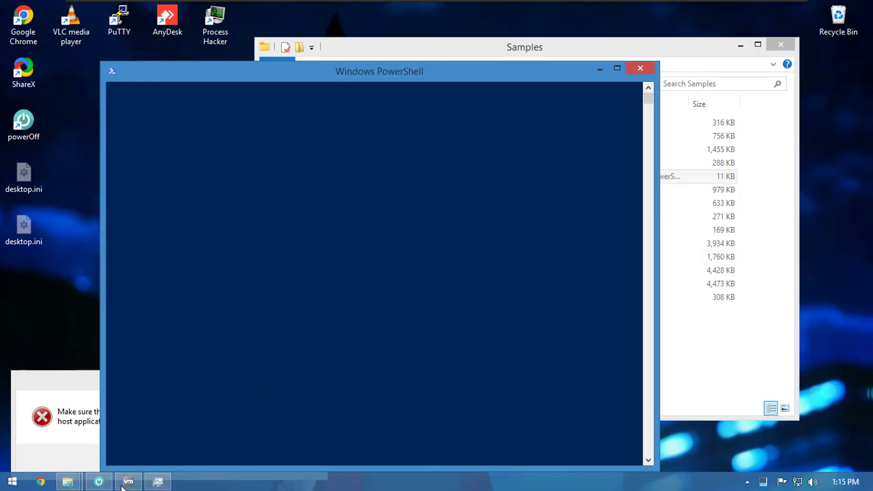
- Scan Task Manager's process list for the script's activity, then minimize it
left_click(157, 481)
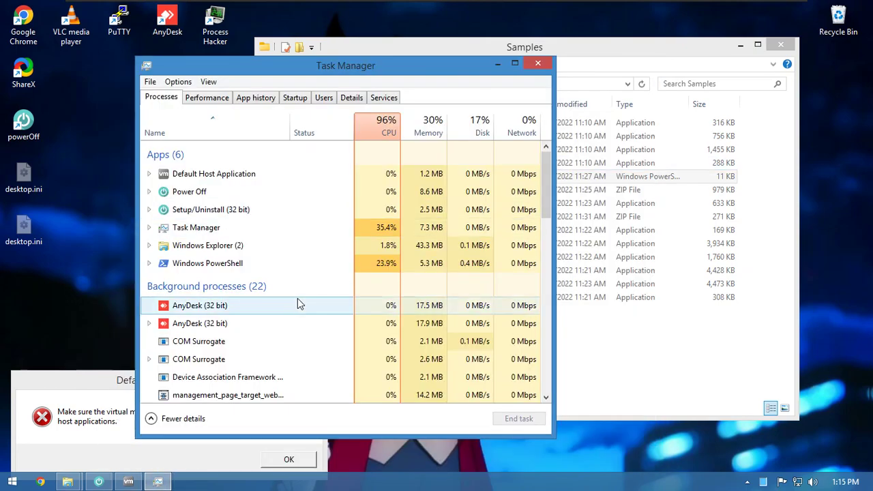
scroll(300, 299, "down", 4)
scroll(305, 293, "down", 5)
scroll(346, 296, "up", 6)
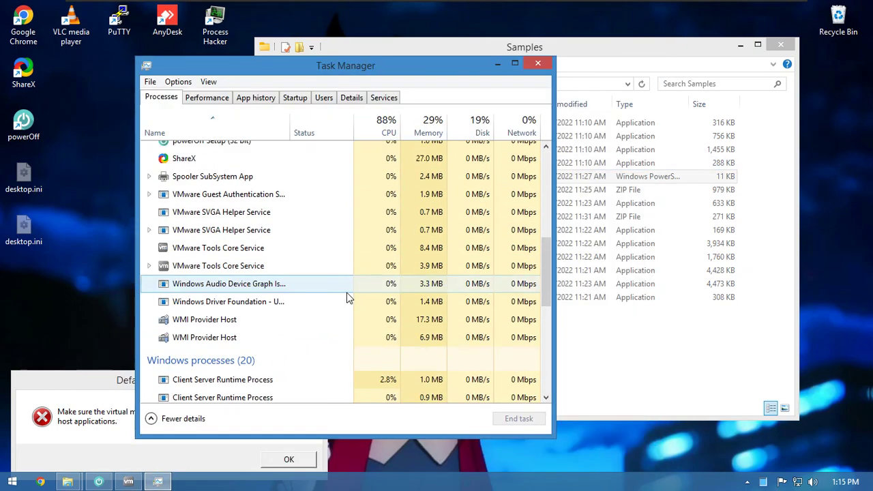
scroll(346, 296, "up", 3)
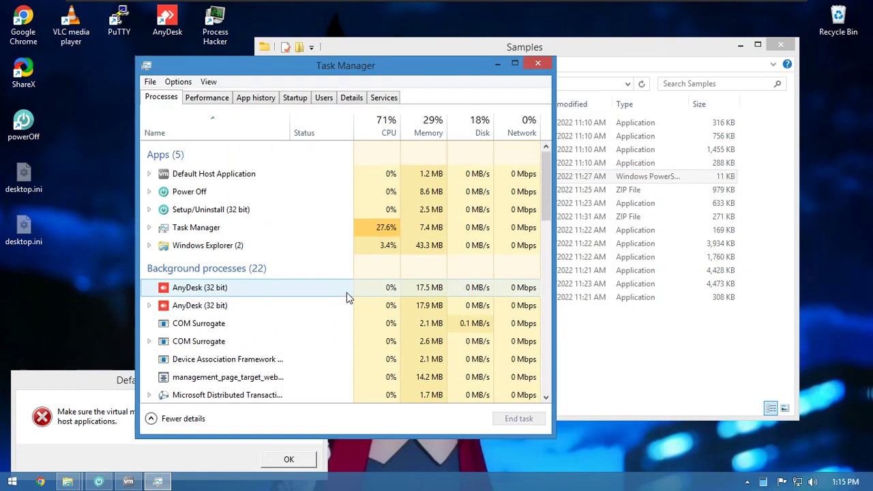
left_click(497, 64)
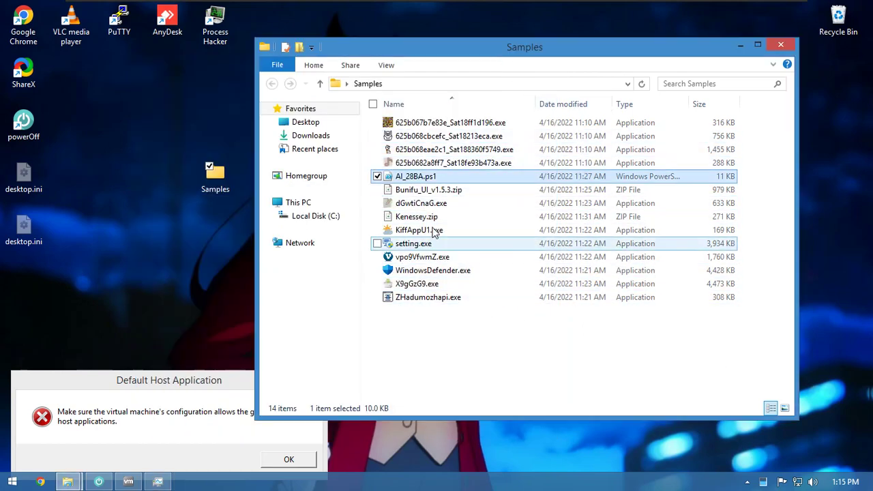
- Copy Bunifu_UI_v1.5.3.dll and Cleaner.exe out of Bunifu_UI_v1.5.3.zip via 7-Zip into Samples
left_click(435, 191)
right_click(433, 193)
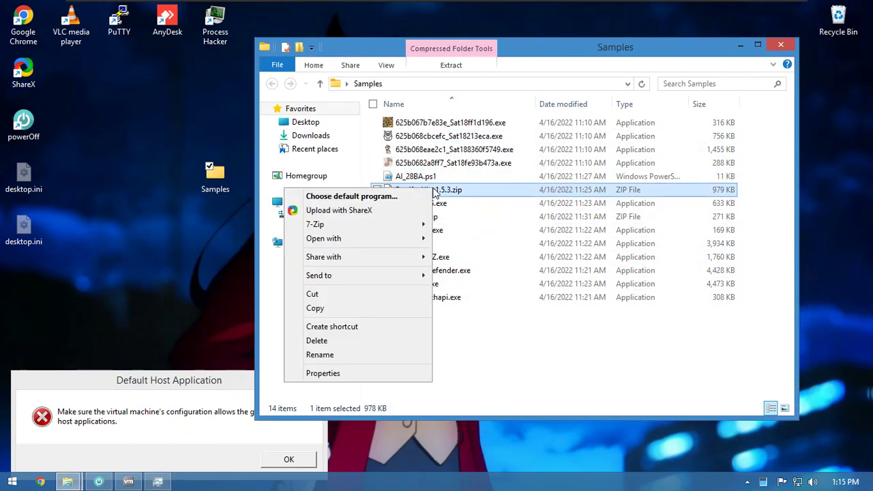
mouse_move(339, 224)
left_click(223, 224)
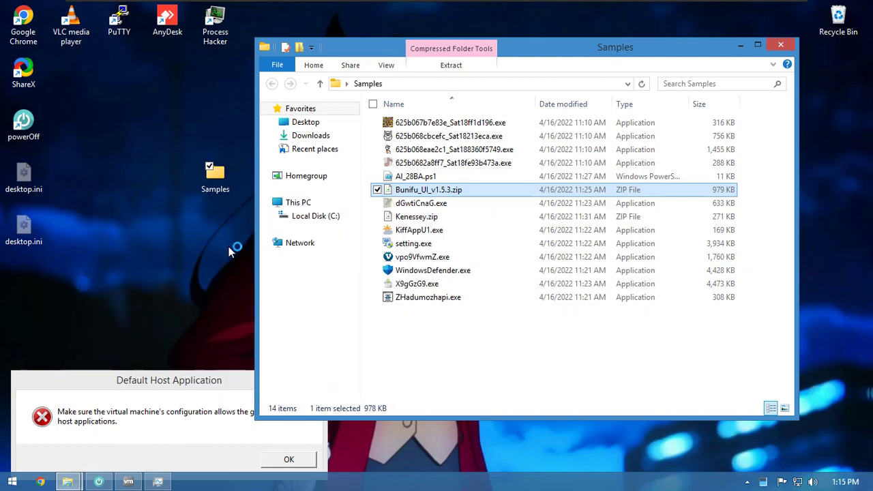
left_click_drag(66, 155, 96, 156)
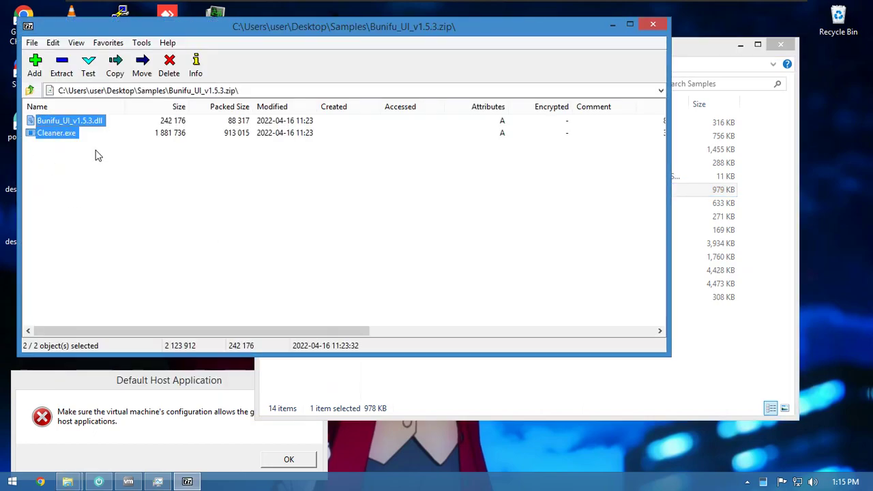
left_click_drag(707, 343, 721, 353)
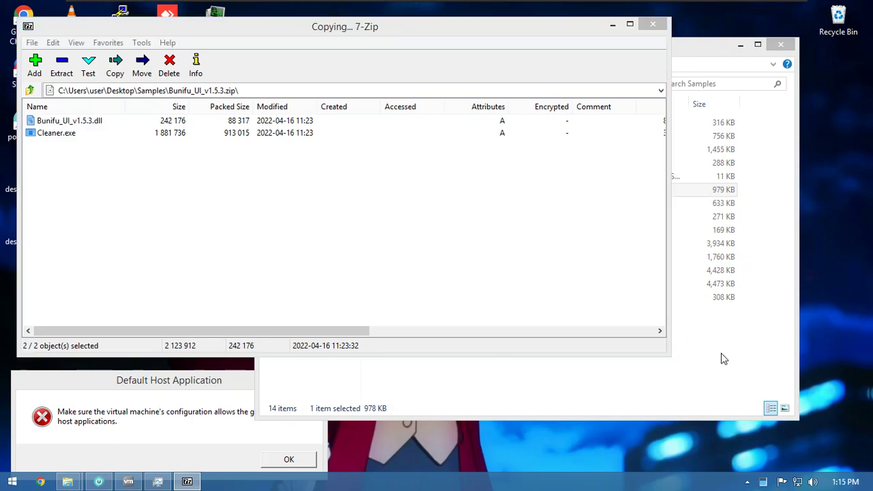
left_click(653, 26)
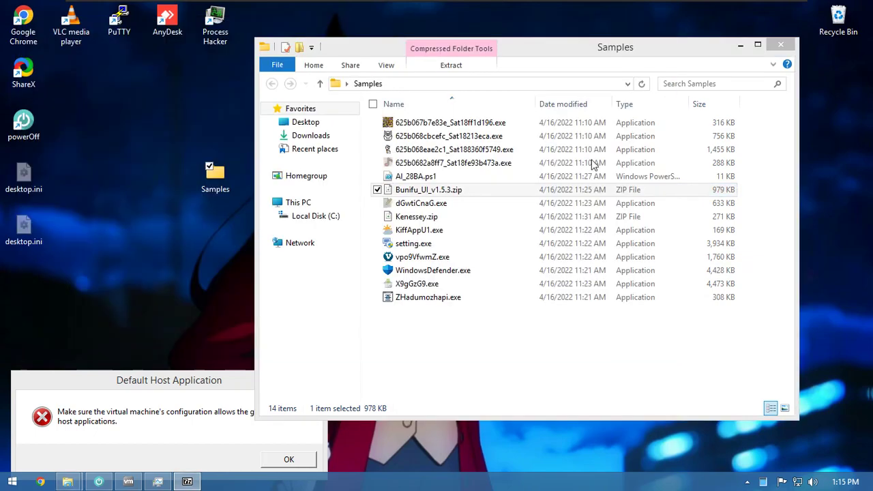
left_click(469, 370)
- Inspect Cleaner.exe's detailed file properties, then close the Properties window
left_click(412, 216)
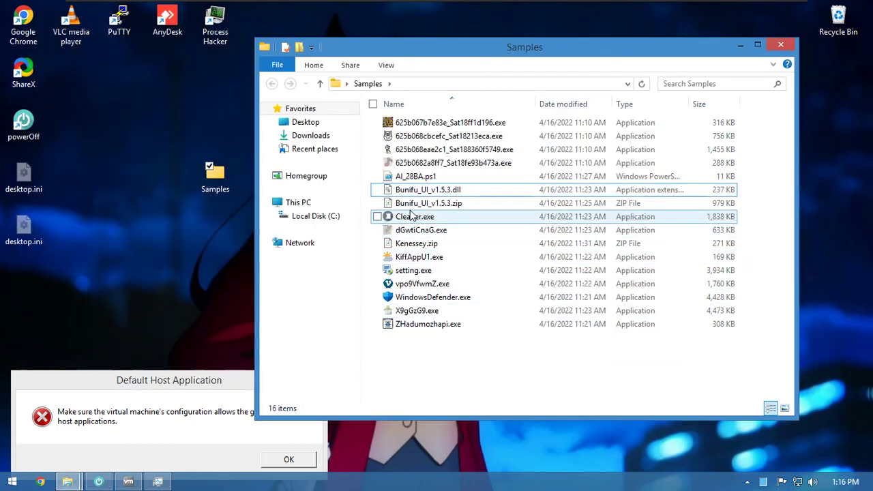
right_click(410, 211)
left_click(315, 452)
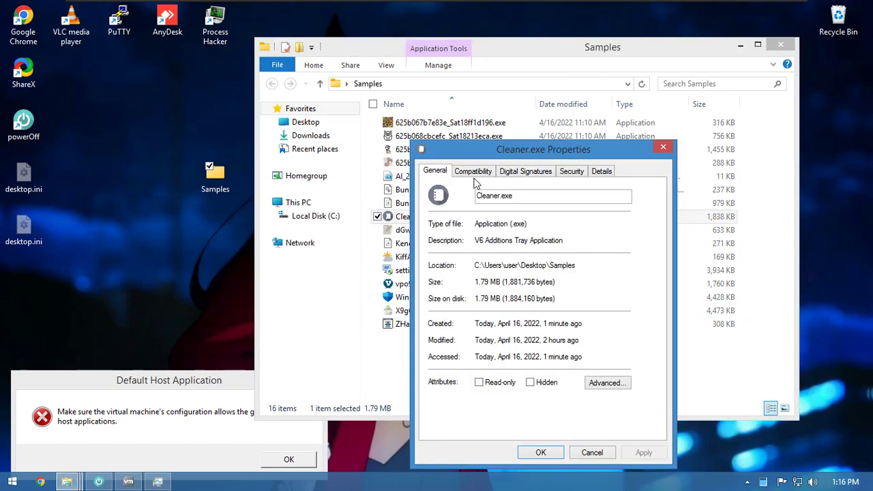
left_click(595, 172)
left_click_drag(538, 146, 483, 129)
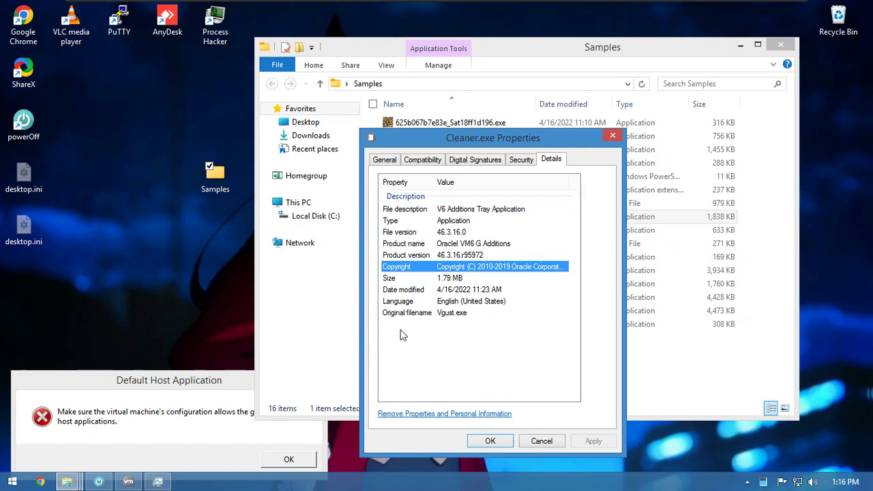
left_click(492, 443)
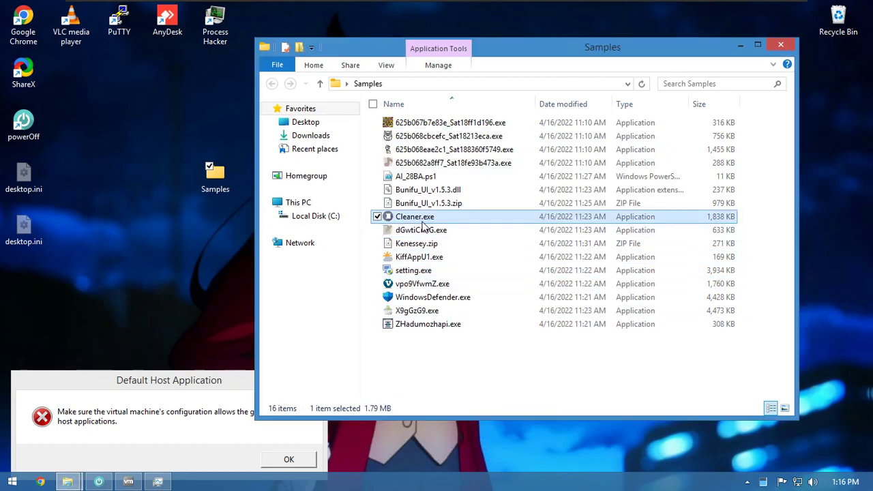
- Run Cleaner.exe as administrator and approve the UAC prompt
right_click(422, 219)
left_click(390, 248)
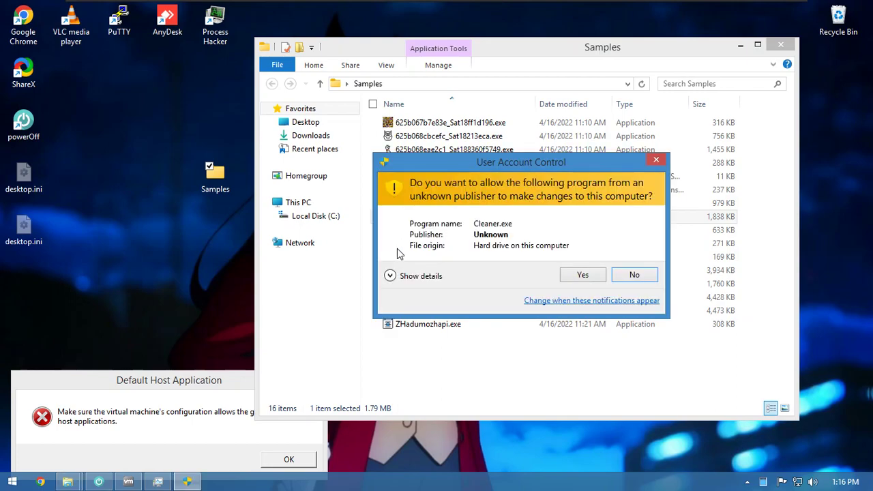
left_click(565, 275)
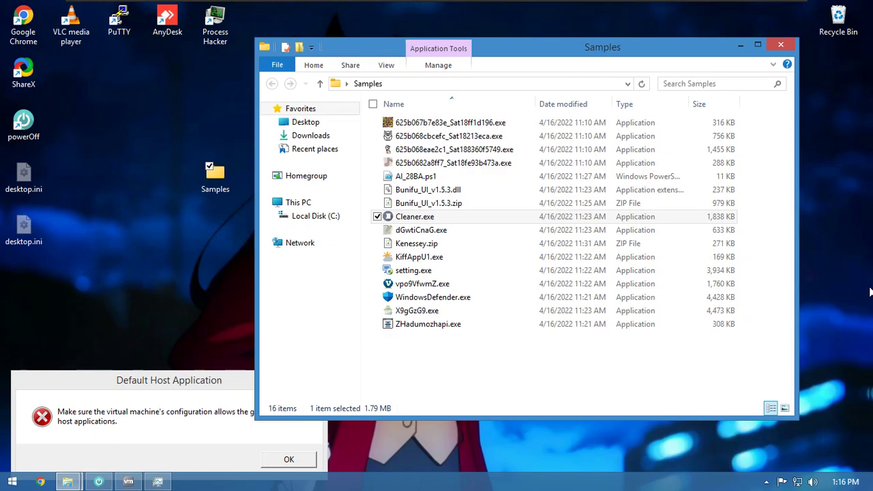
left_click(774, 278)
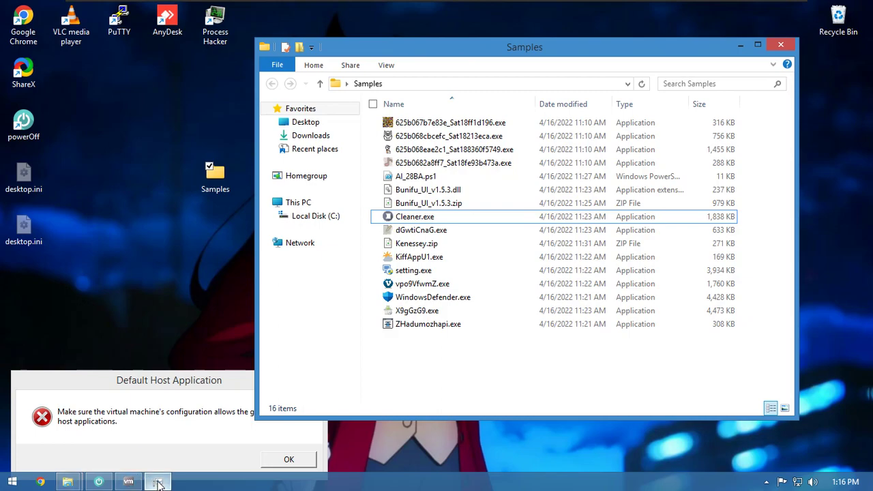
- Check the V6 Additions Tray Application process in Task Manager, then minimize it
left_click(157, 482)
scroll(258, 303, "down", 5)
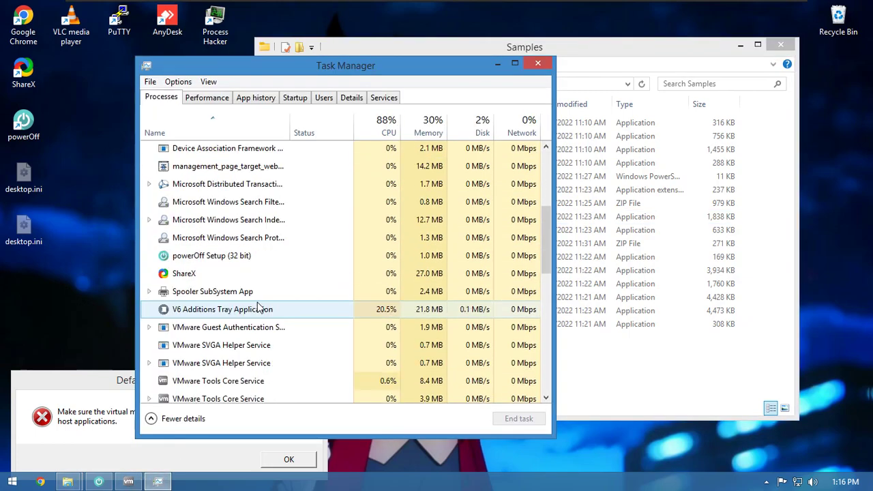
left_click(249, 310)
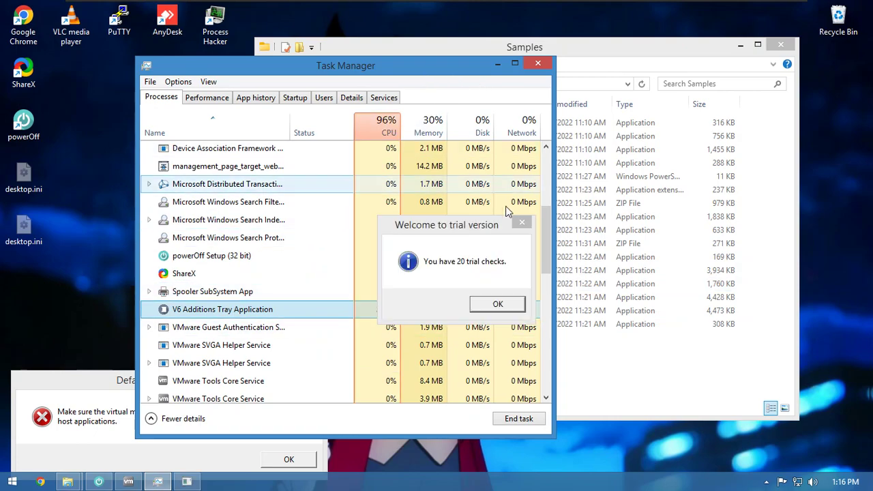
left_click(496, 66)
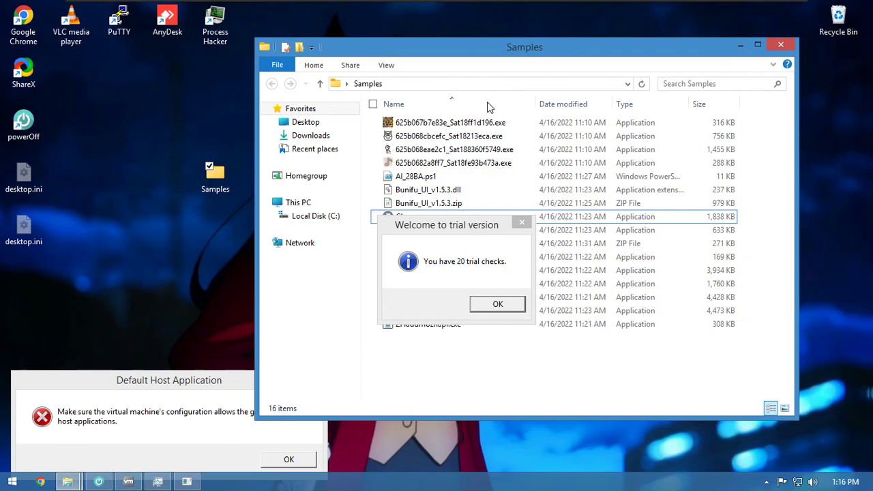
- Dismiss GCleaner 4.2.1's trial notice and move its window out of the way
left_click(482, 304)
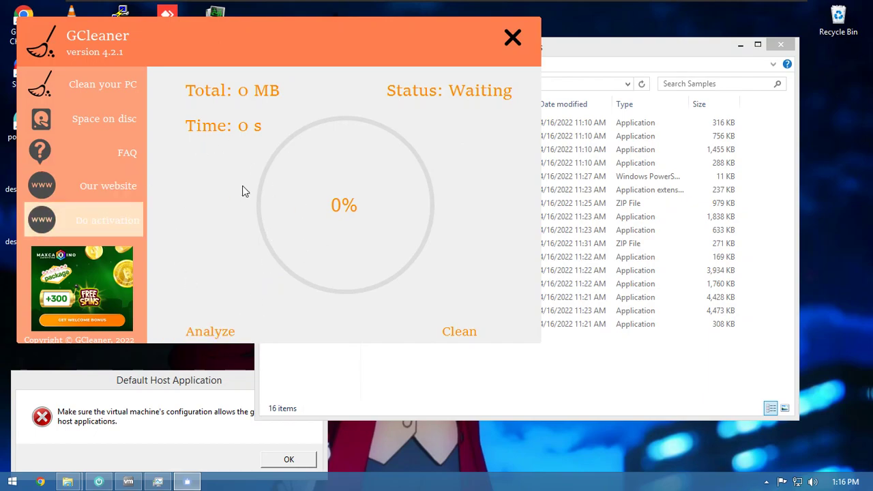
left_click_drag(215, 31, 305, 136)
left_click_drag(624, 157, 585, 101)
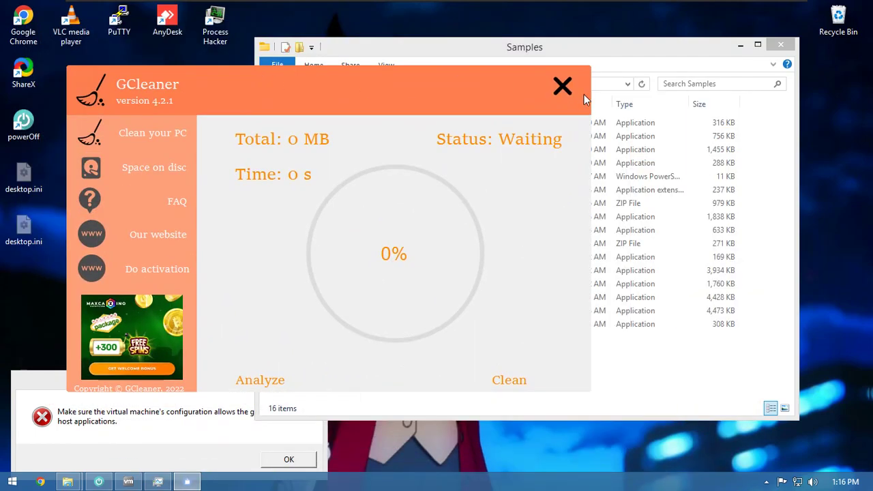
left_click_drag(498, 86, 735, 363)
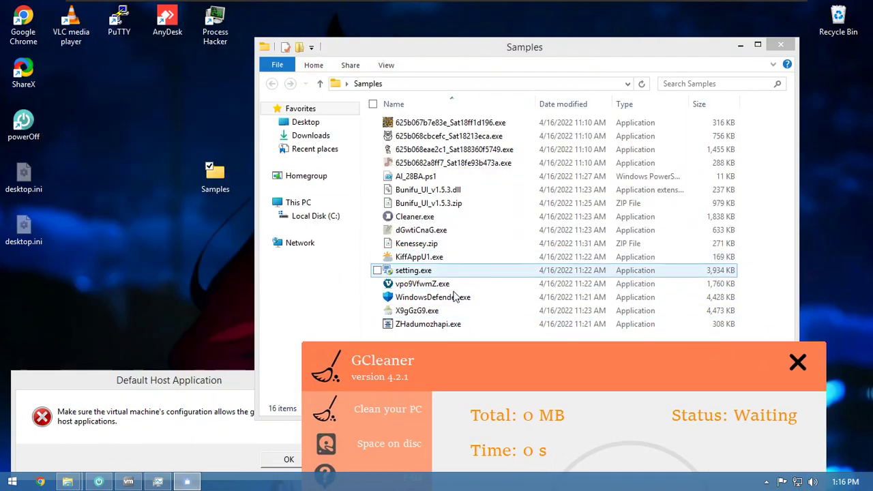
- Run dGwtiCnaG.exe from the Samples folder as administrator, approving the UAC prompt
left_click(452, 217)
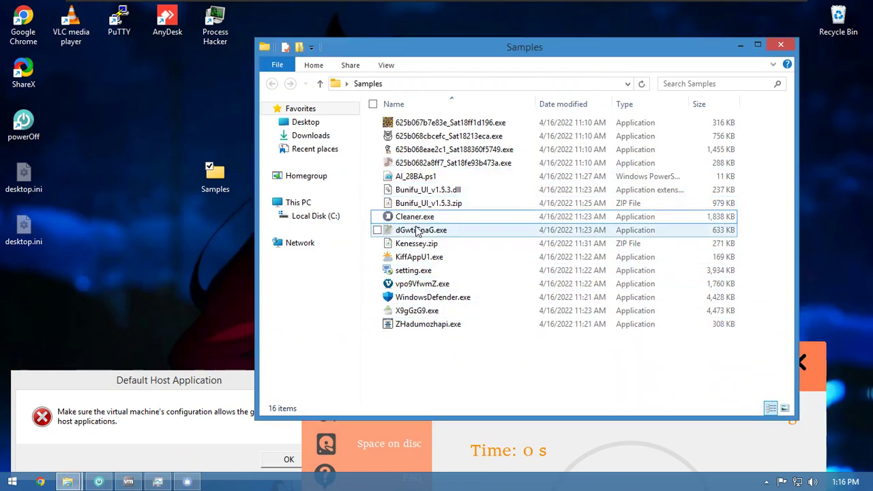
left_click(418, 230)
right_click(432, 229)
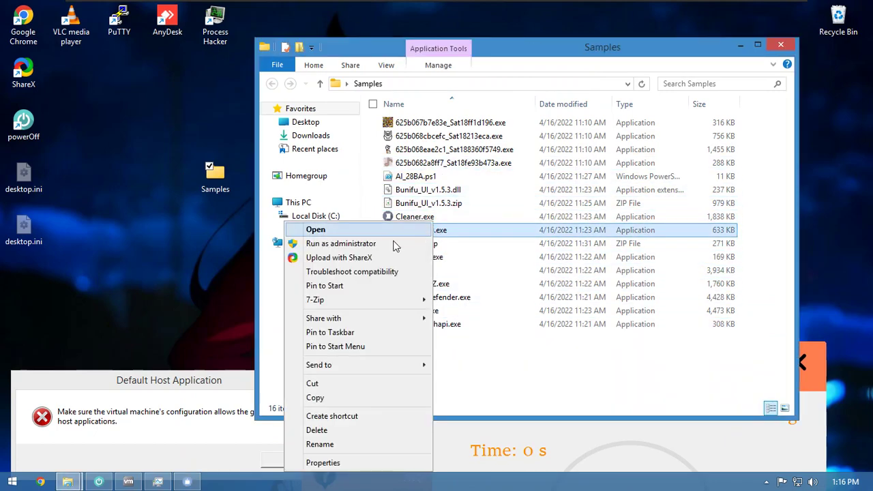
left_click(380, 247)
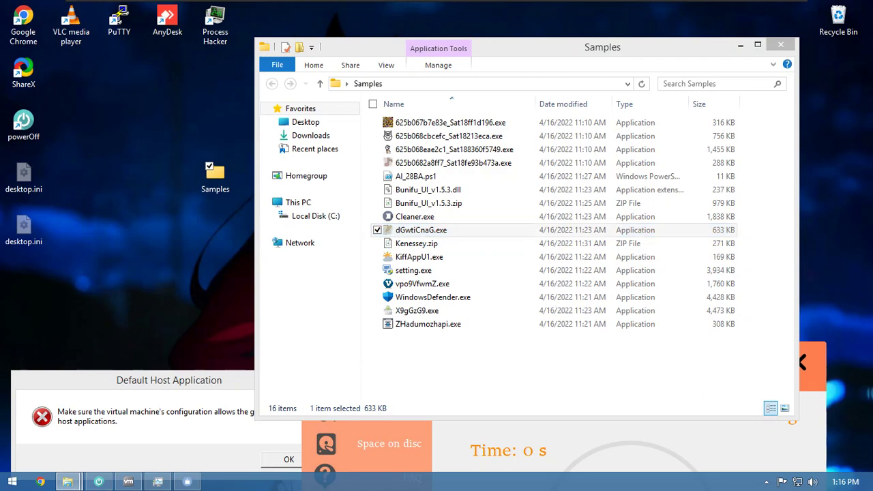
left_click(593, 278)
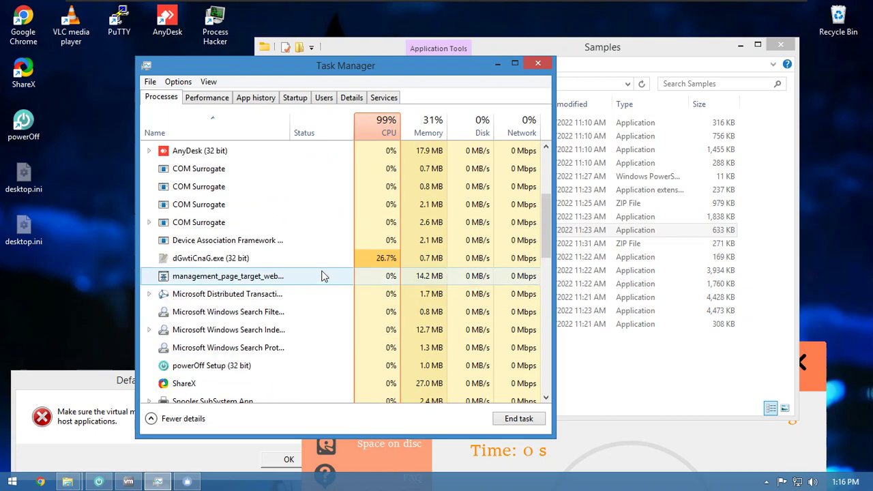
- Locate the dGwtiCnaG.exe (32 bit) process among Task Manager's background processes
left_click(334, 258)
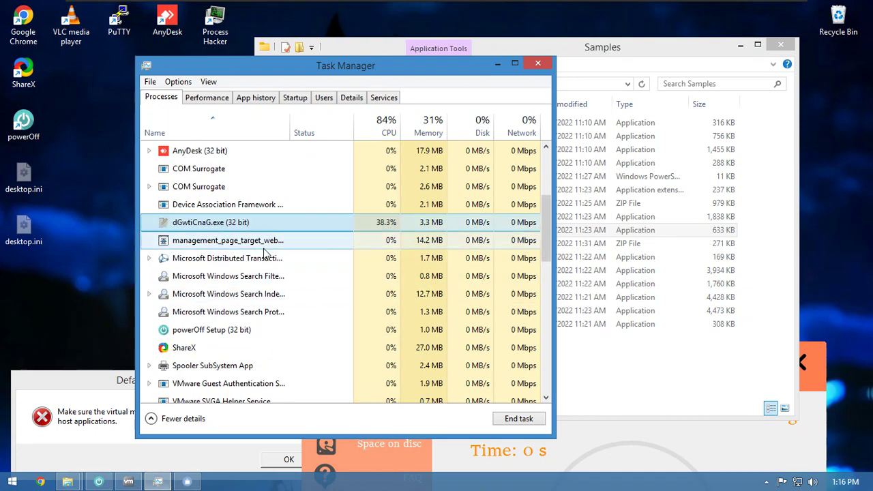
scroll(266, 253, "up", 3)
scroll(264, 252, "down", 2)
scroll(264, 252, "up", 2)
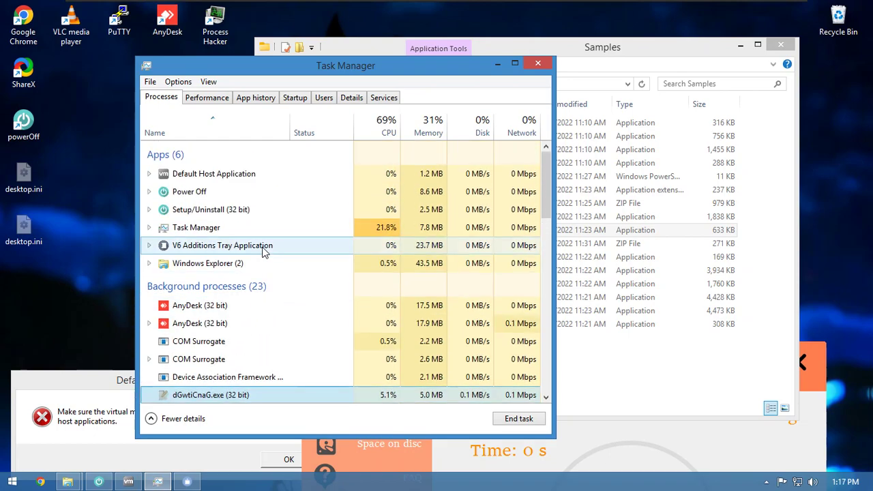
scroll(265, 252, "down", 7)
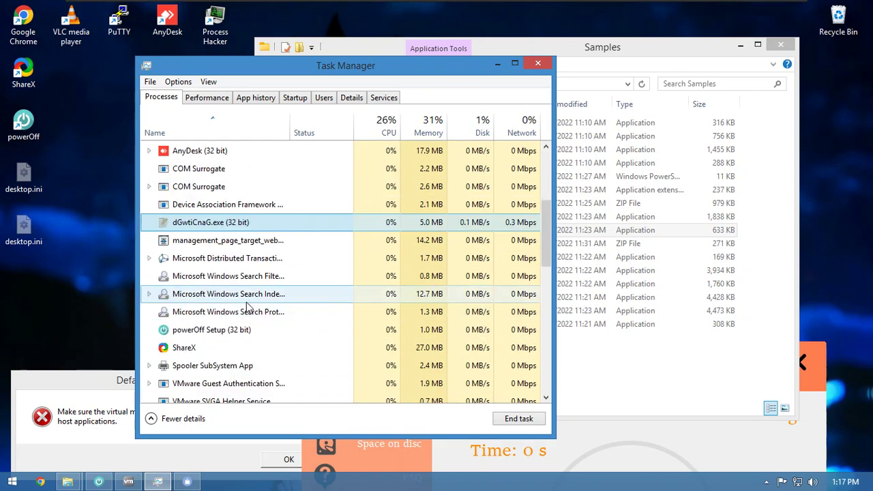
scroll(253, 304, "up", 1)
scroll(252, 304, "up", 6)
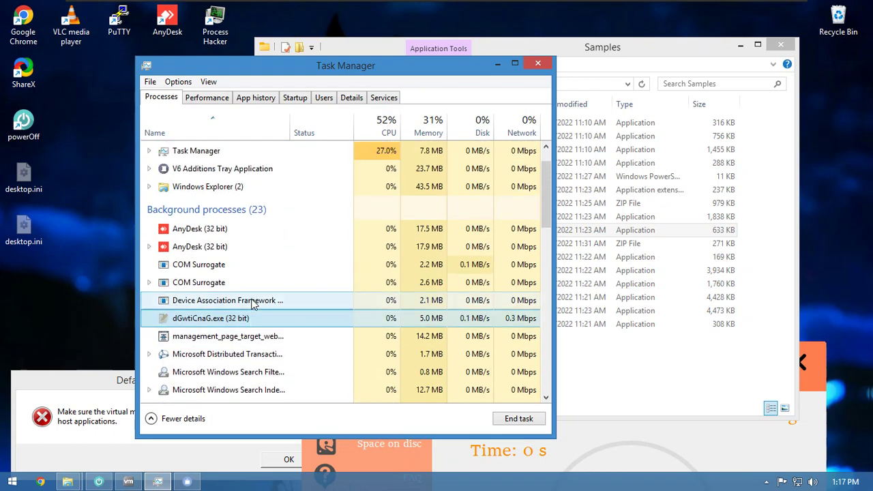
scroll(255, 303, "down", 1)
scroll(257, 300, "up", 2)
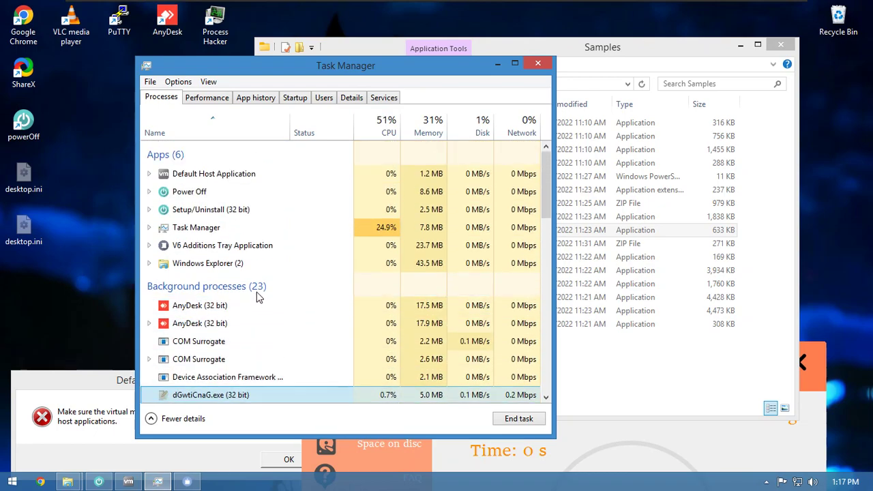
scroll(264, 281, "down", 1)
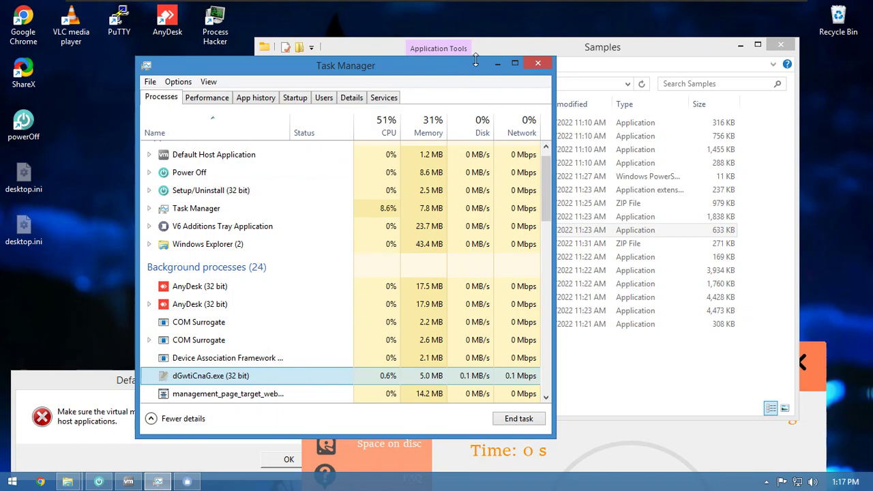
- Move Task Manager aside and select the heavy-CPU strongix.exe (32 bit) process
left_click_drag(464, 65, 332, 180)
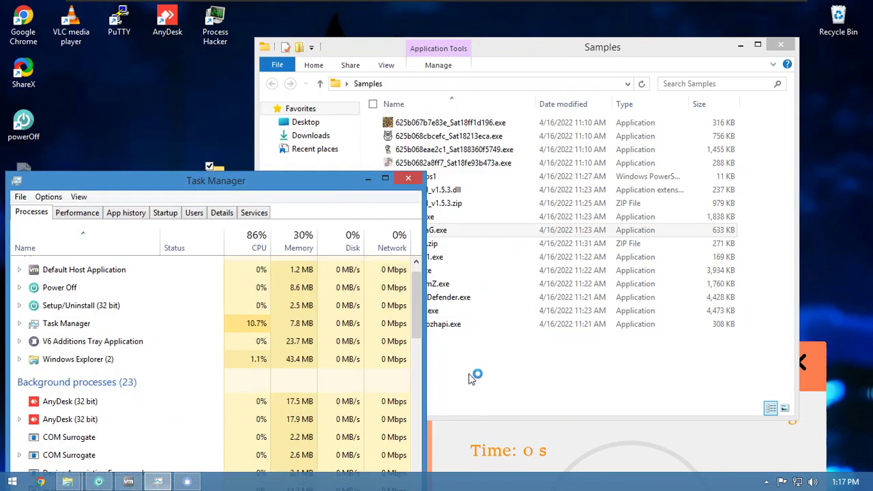
scroll(313, 351, "down", 6)
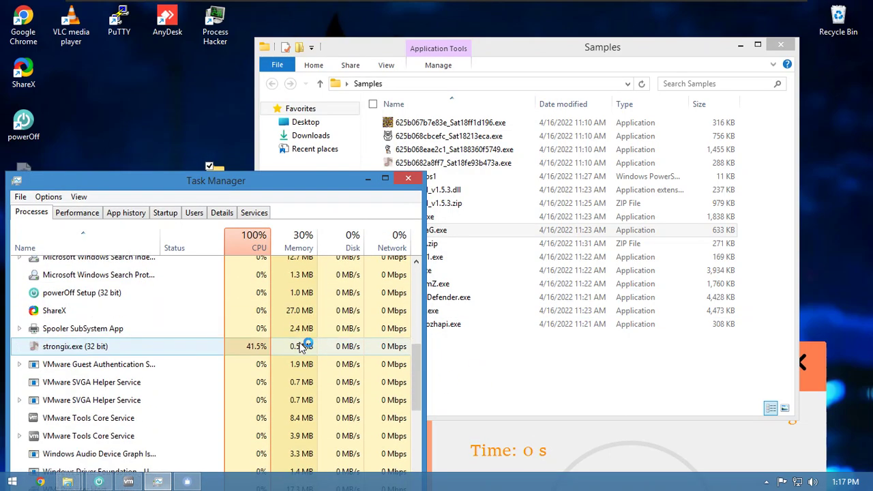
left_click(246, 329)
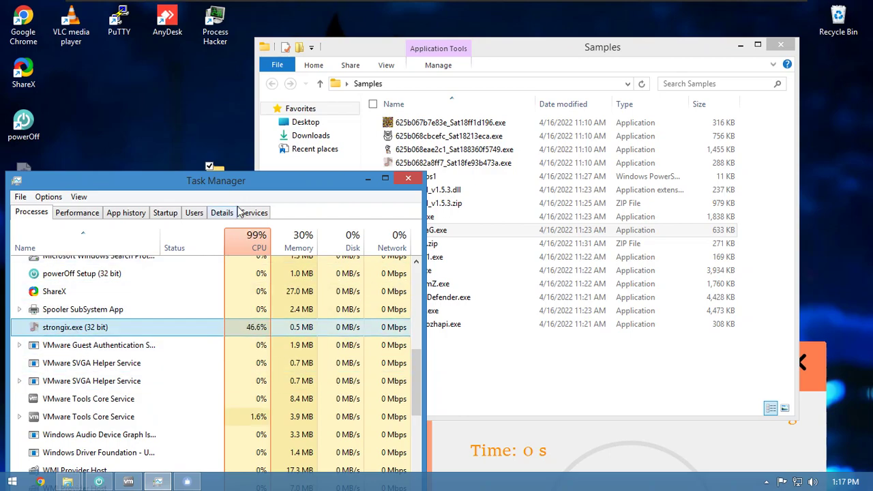
left_click_drag(232, 180, 378, 73)
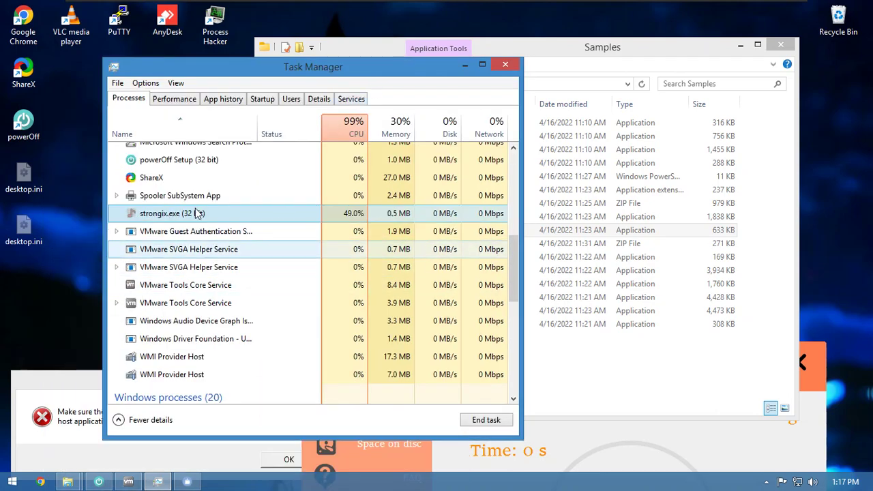
- Reselect strongix.exe in the process list, then bring the Samples folder back in front
scroll(247, 302, "down", 3)
scroll(253, 302, "up", 4)
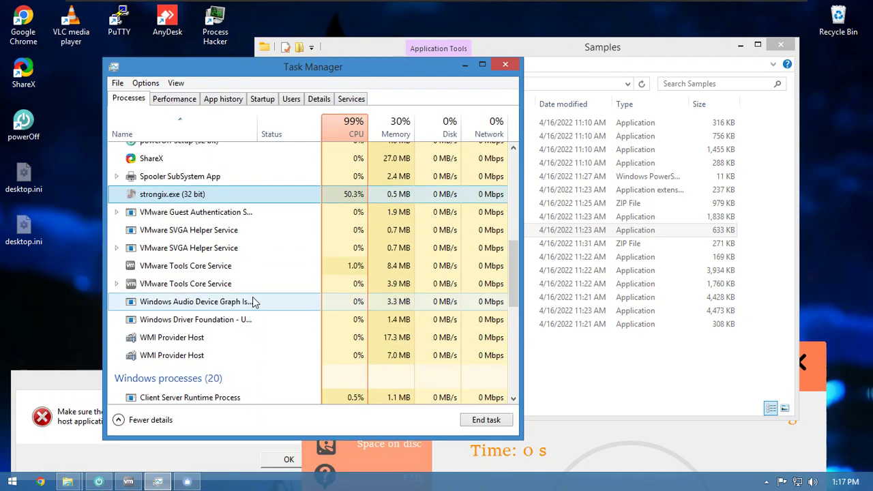
scroll(250, 306, "up", 1)
scroll(248, 299, "up", 2)
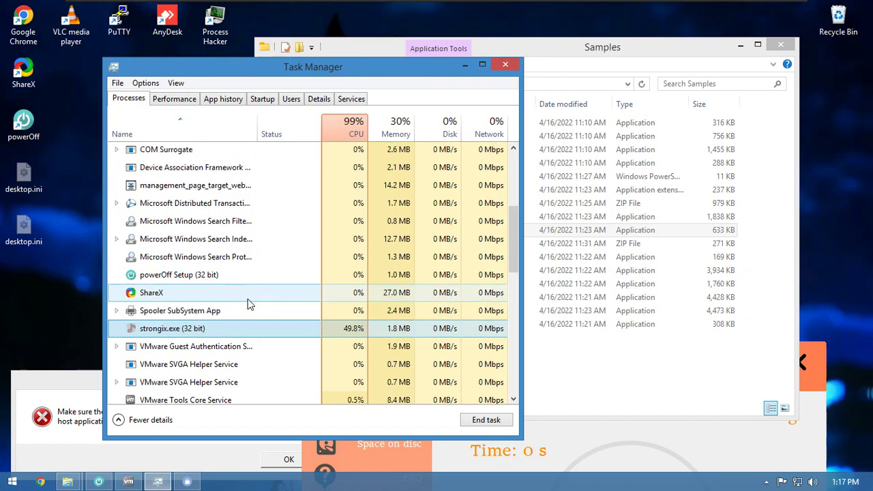
scroll(243, 308, "down", 1)
scroll(243, 306, "up", 3)
scroll(239, 309, "down", 4)
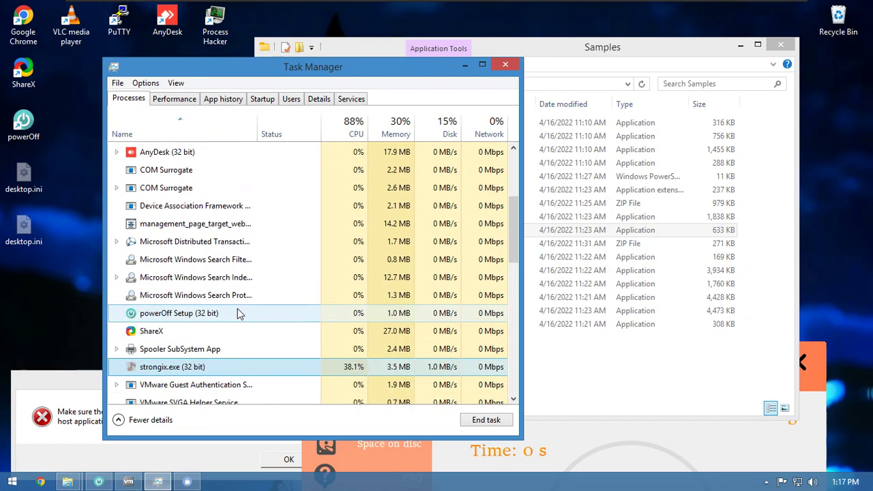
left_click(236, 310)
scroll(239, 308, "up", 3)
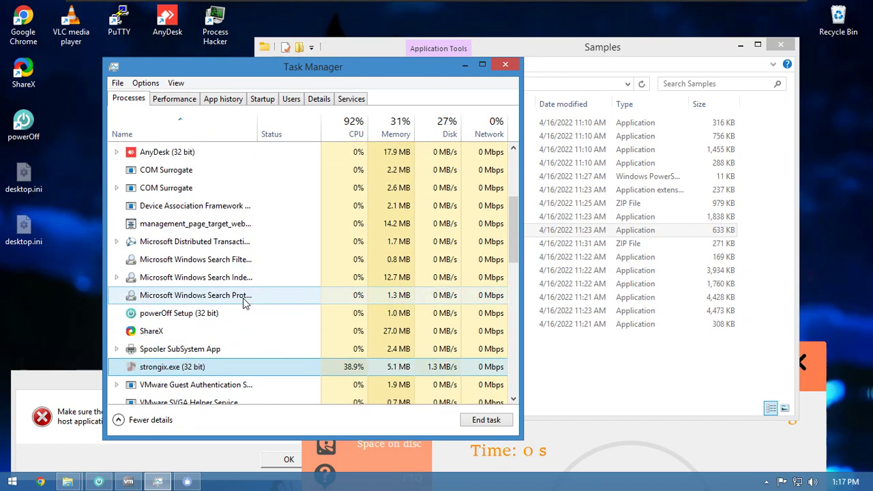
scroll(243, 298, "up", 2)
scroll(244, 298, "down", 2)
scroll(244, 273, "up", 1)
scroll(246, 253, "down", 1)
left_click(602, 392)
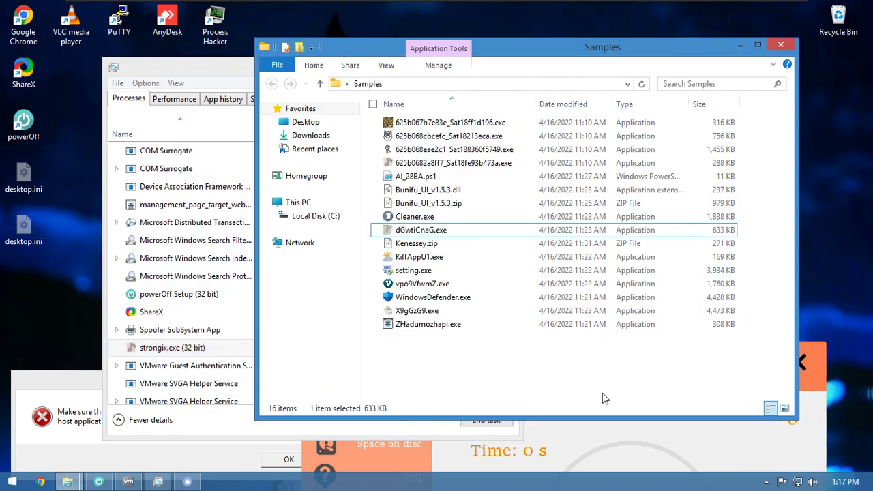
- Open Kenessey.zip in 7-Zip to view its contents
left_click(410, 257)
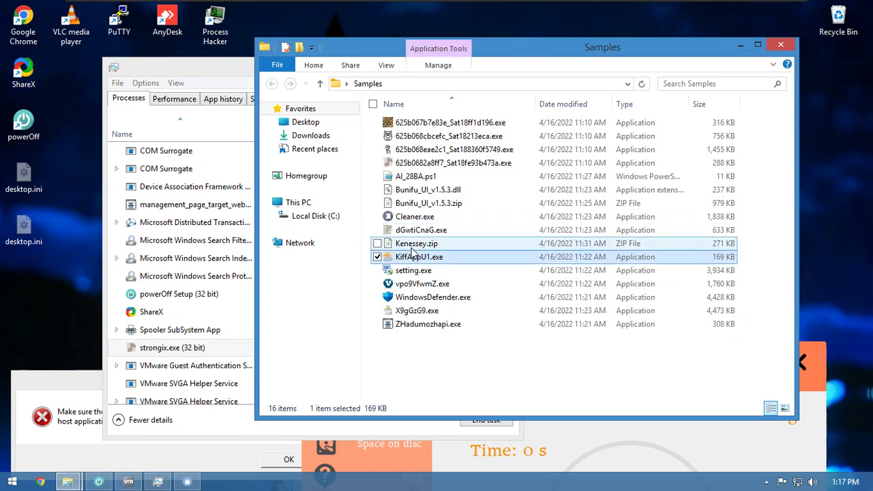
left_click(398, 247)
right_click(401, 249)
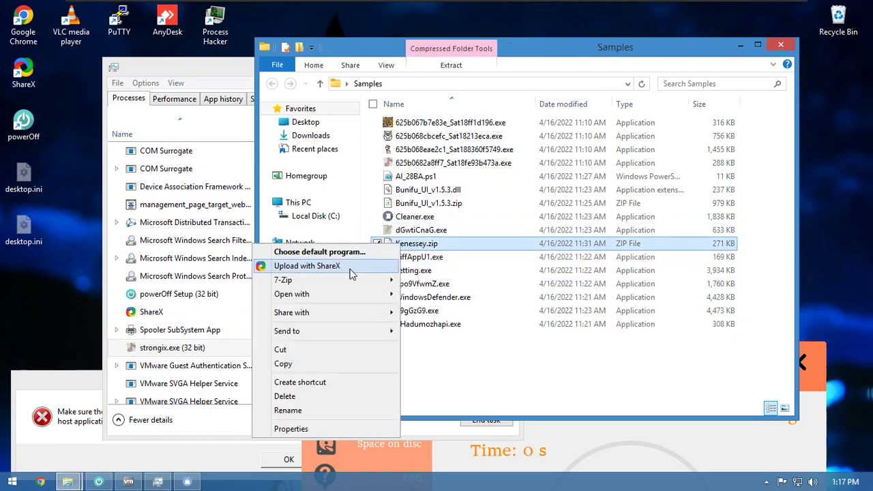
mouse_move(343, 282)
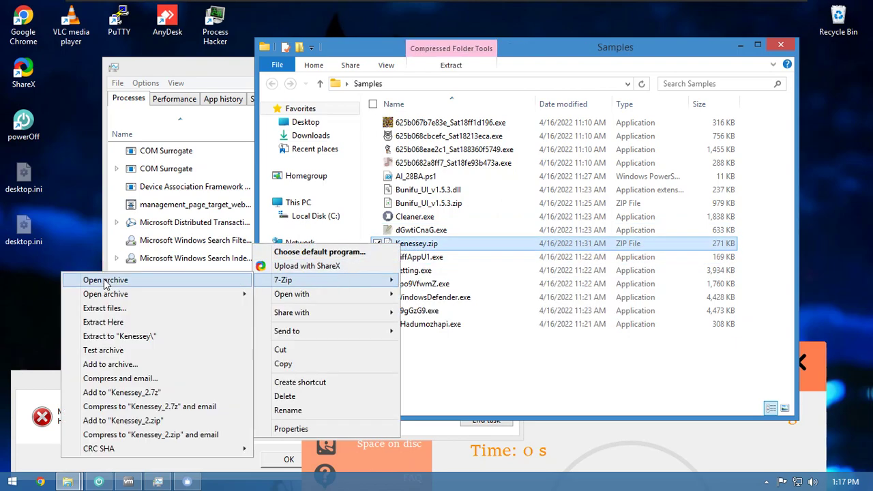
left_click(104, 279)
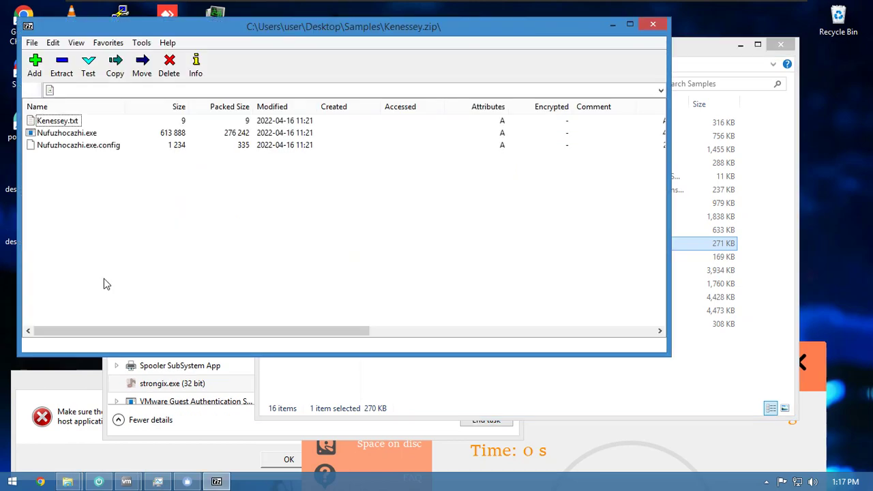
- Drag Kenessey.txt, Nufuzhocazhi.exe and Nufuzhocazhi.exe.config into the Samples folder, then close the archive
left_click(614, 25)
left_click_drag(414, 232, 107, 311)
left_click(210, 77)
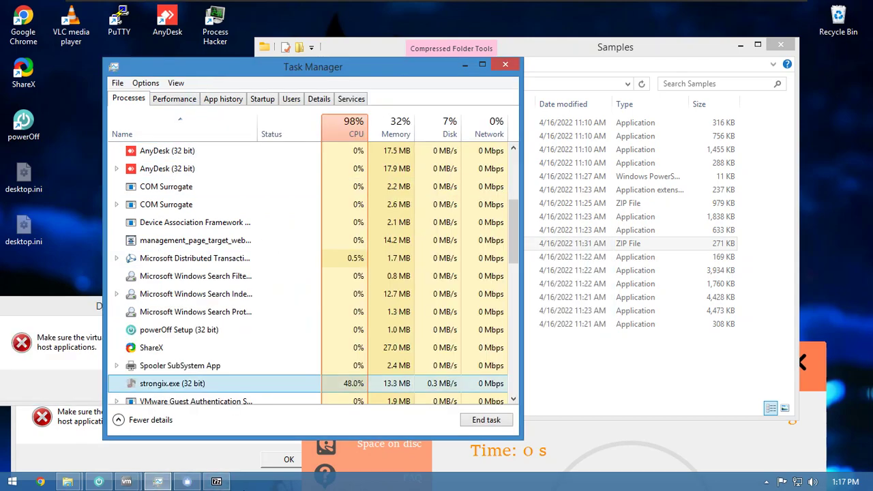
left_click(216, 482)
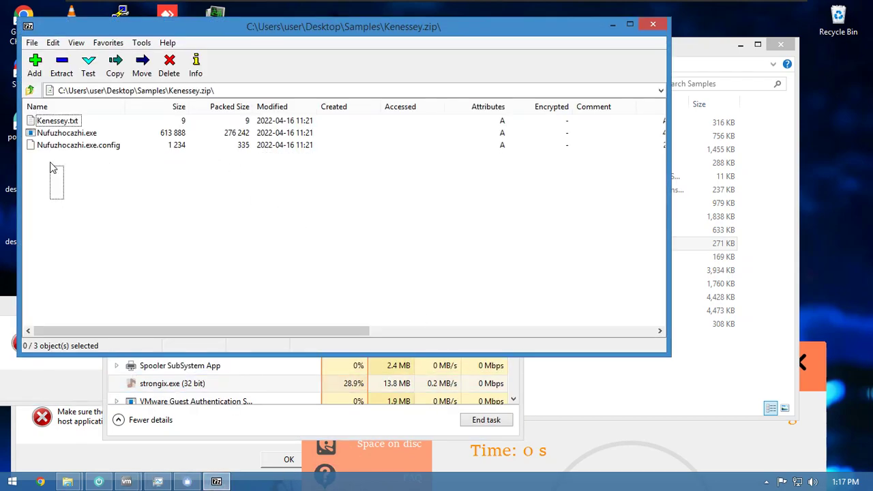
left_click_drag(659, 269, 701, 351)
left_click(653, 26)
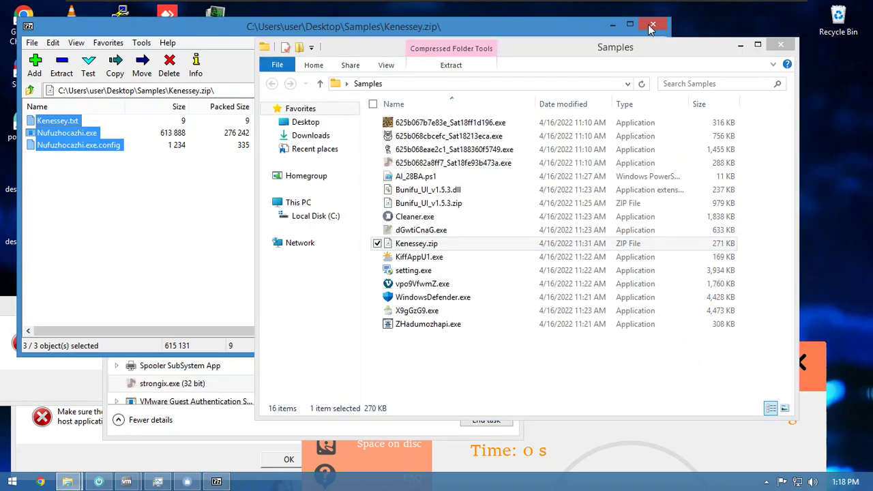
left_click(652, 26)
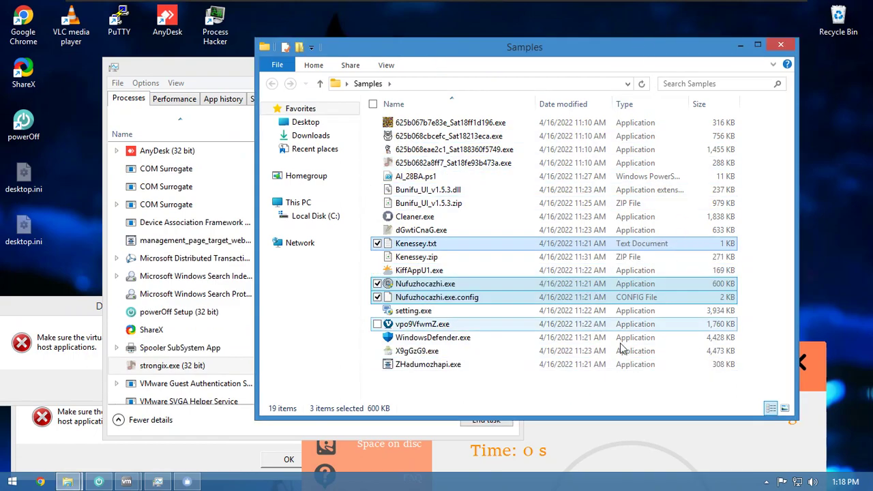
- Review the Details tab of Nufuzhocazhi.exe's Properties, then close the dialog
left_click(424, 283)
right_click(424, 285)
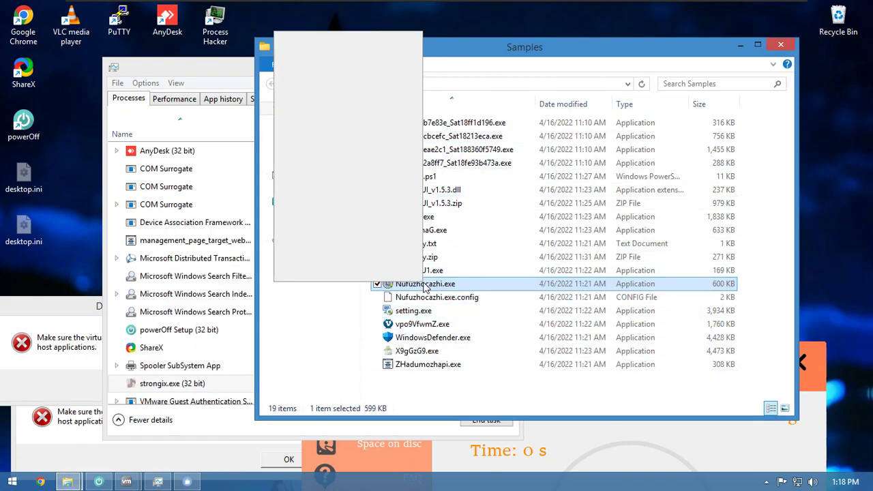
left_click(375, 274)
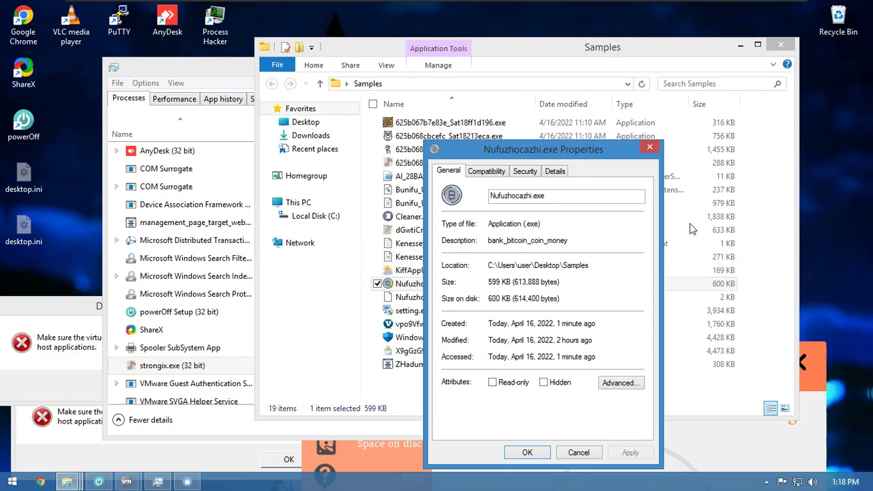
left_click(555, 171)
left_click_drag(569, 149, 427, 80)
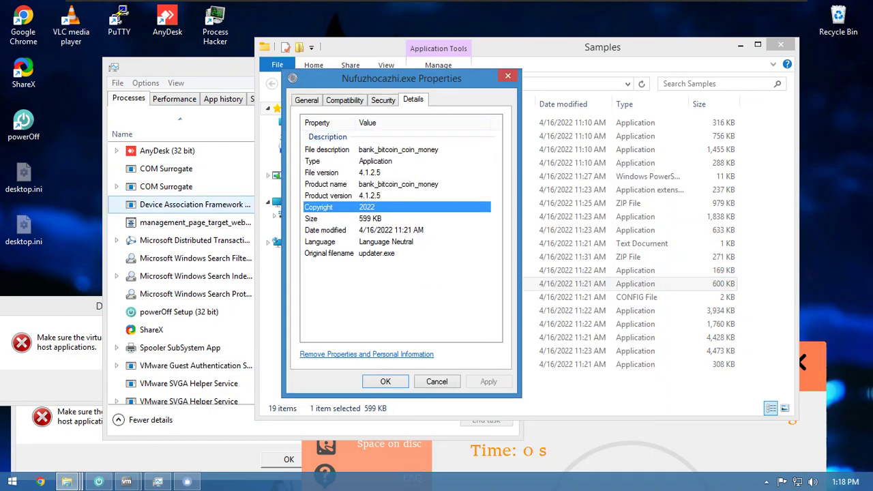
left_click(401, 380)
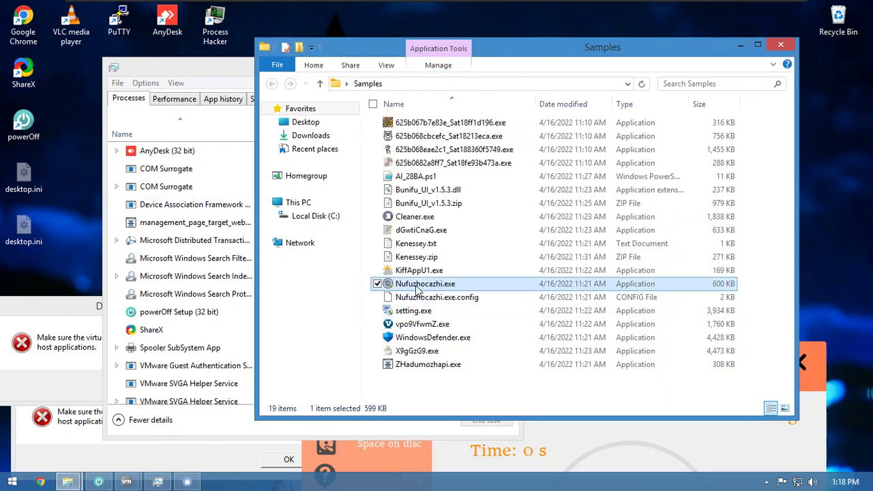
- Launch Nufuzhocazhi.exe with UAC approval and watch bank_bitcoin_coin_money appear in Task Manager
double_click(416, 284)
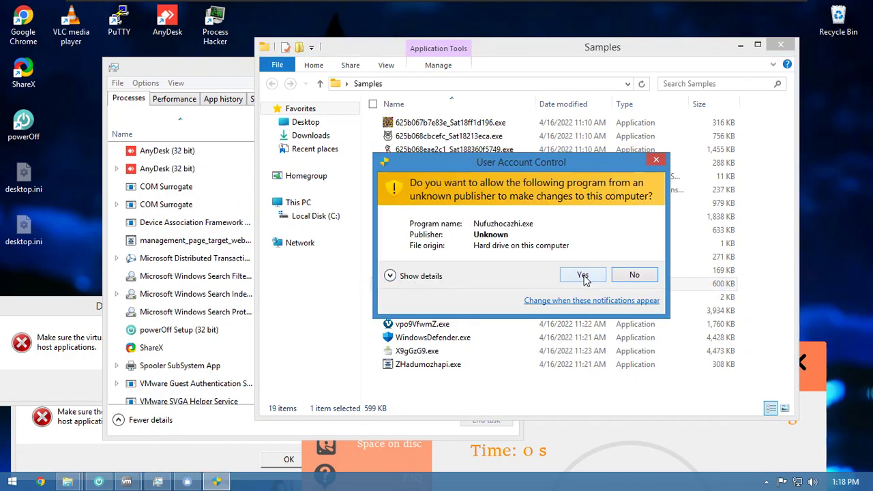
left_click(583, 276)
left_click(179, 282)
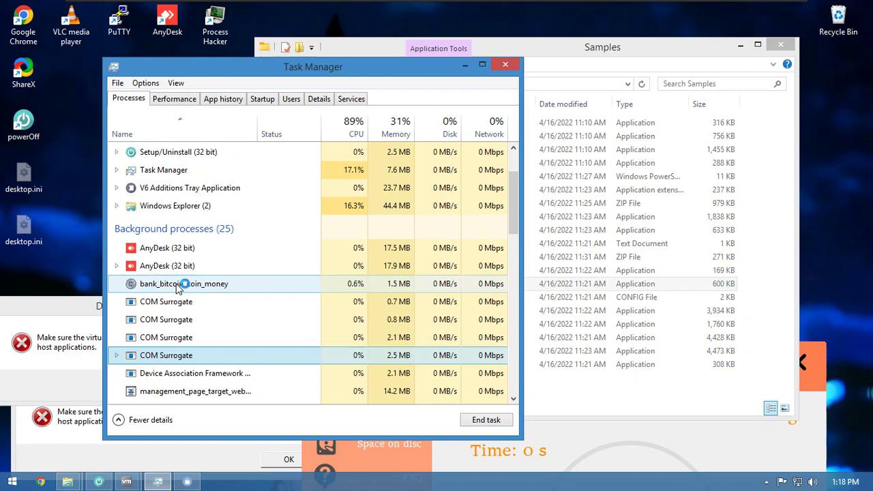
scroll(179, 282, "down", 3)
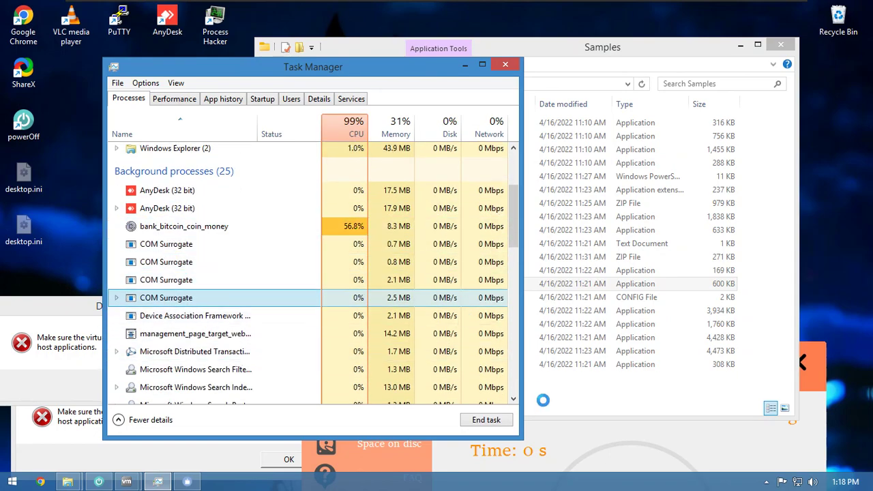
left_click(409, 310)
left_click(420, 271)
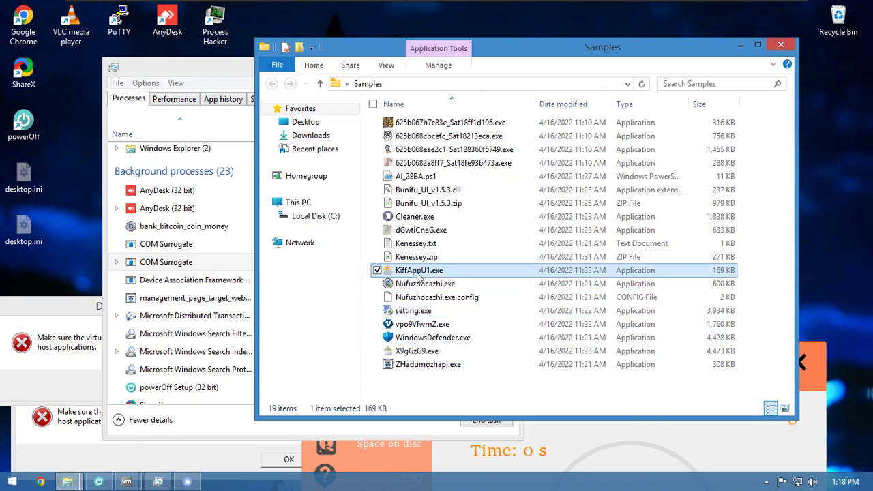
- Run KiffAppU1.exe as administrator, approving the UAC prompt
right_click(421, 273)
left_click(320, 43)
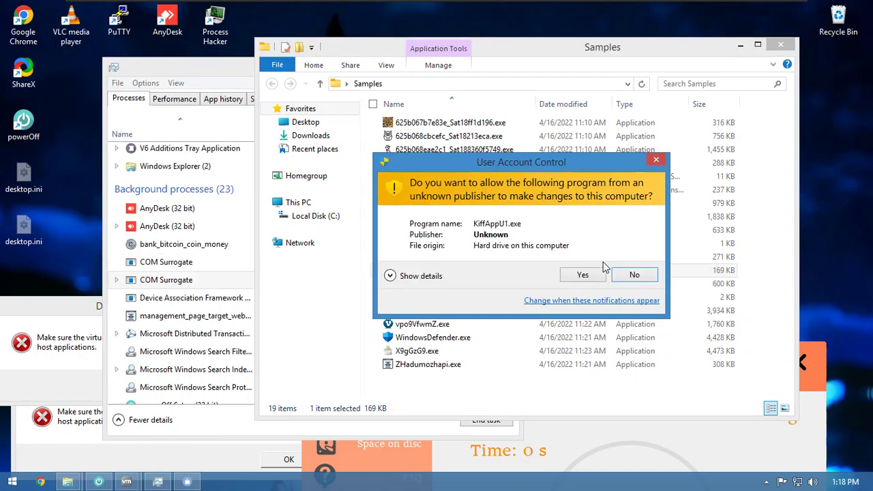
left_click(584, 275)
- Select the KiffApril process near 50% CPU in Task Manager, then move GCleaner up
left_click(174, 196)
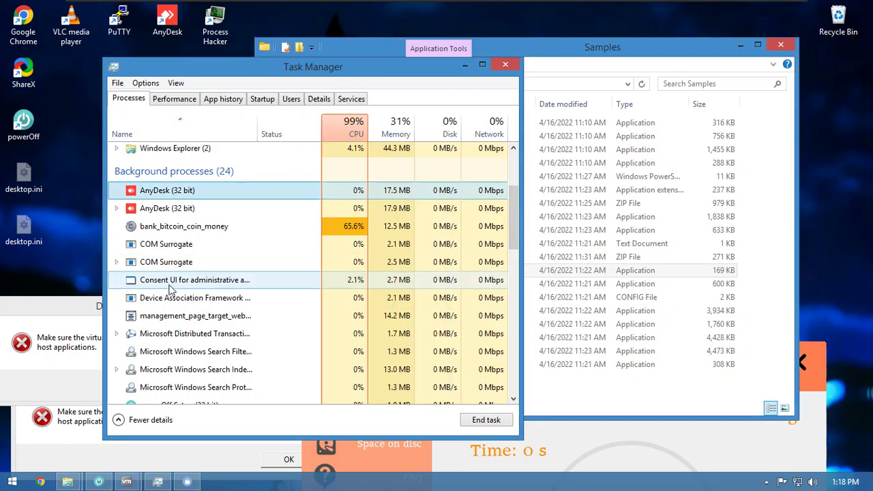
scroll(184, 225, "up", 1)
scroll(215, 362, "down", 5)
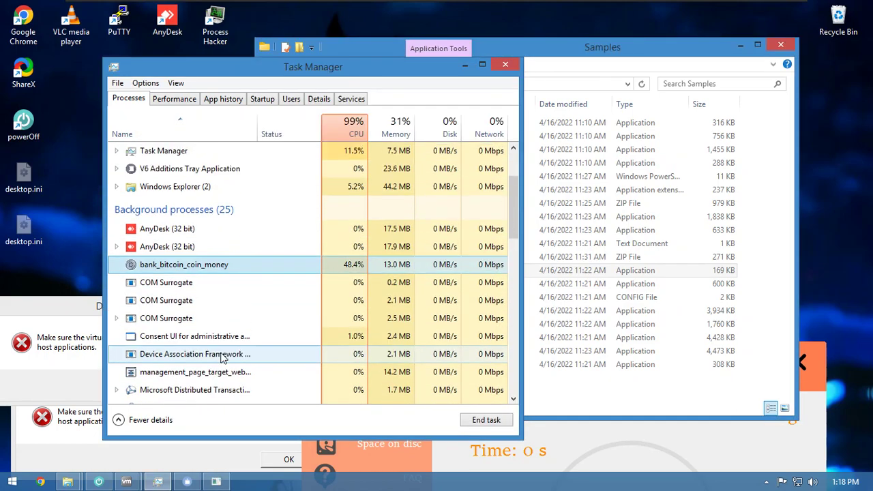
scroll(223, 349, "down", 4)
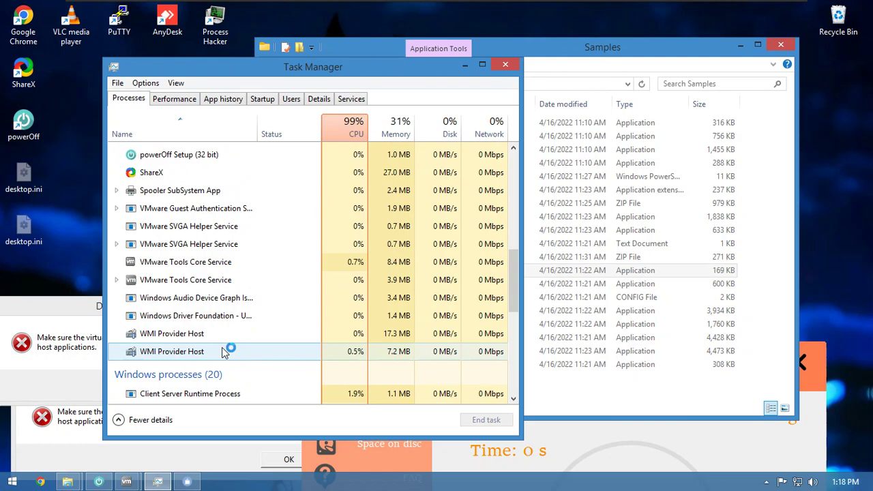
scroll(223, 349, "up", 5)
scroll(223, 349, "up", 4)
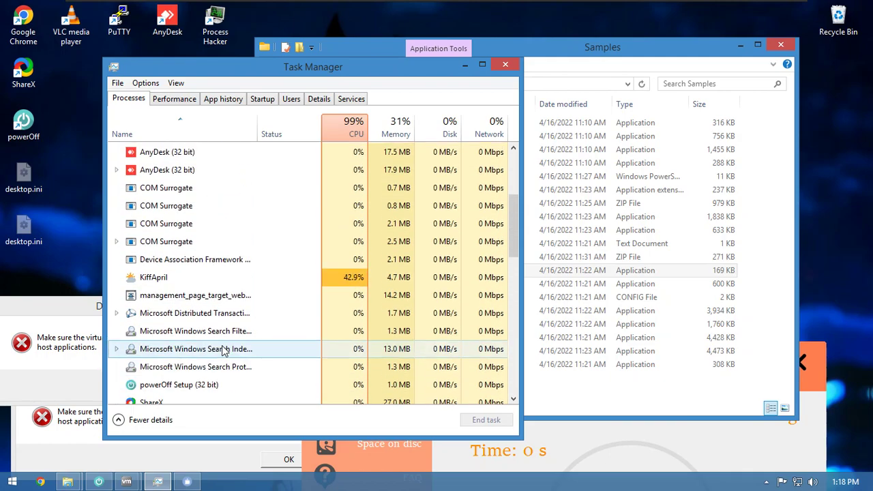
left_click(227, 353)
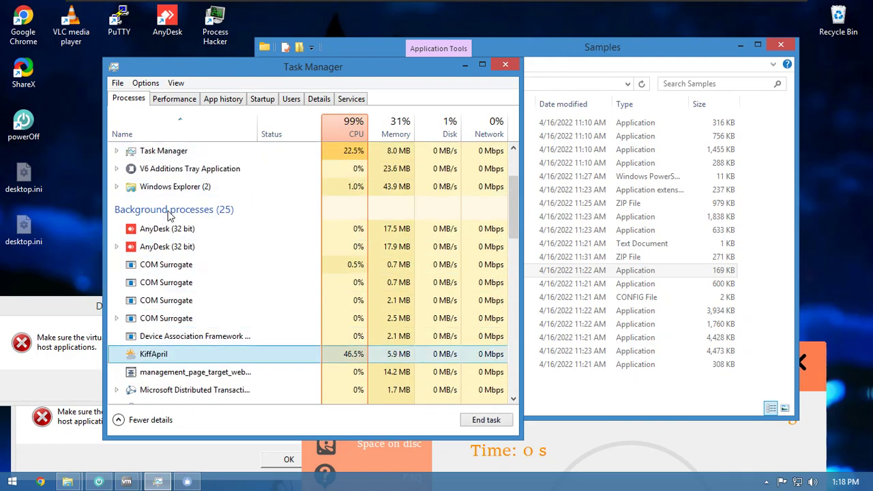
scroll(183, 231, "up", 1)
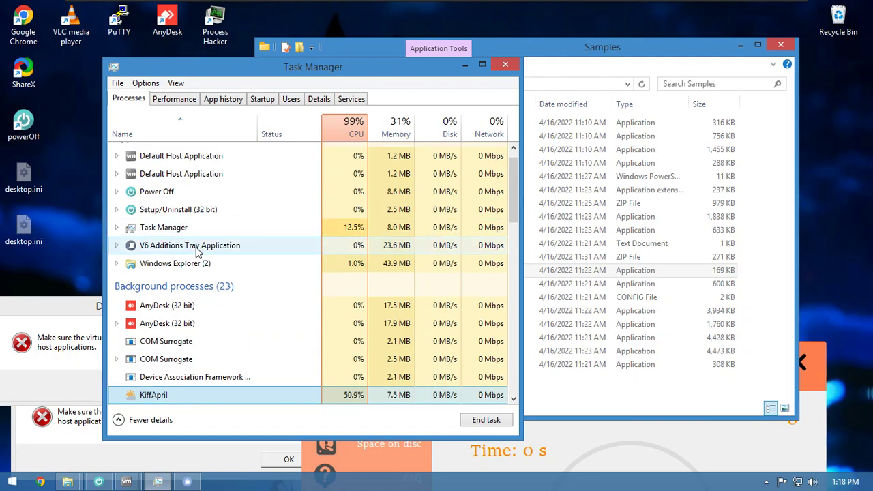
left_click_drag(603, 370, 533, 130)
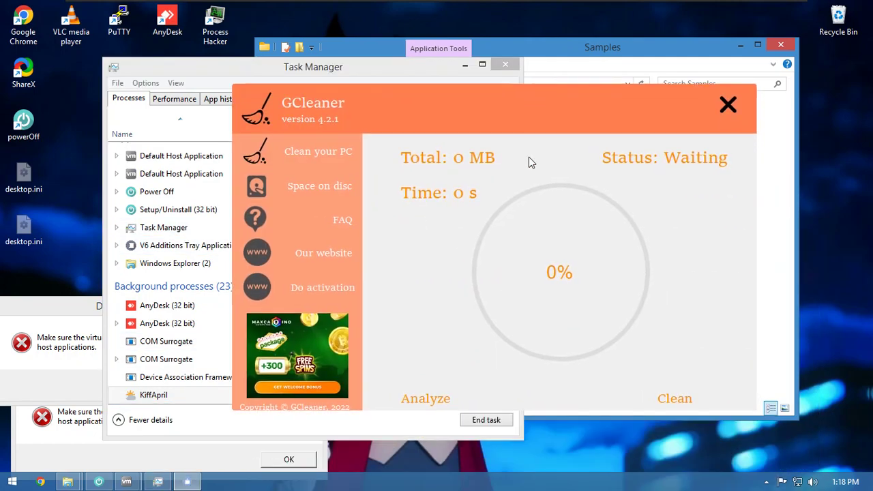
- Start GCleaner's Analyze scan, move it aside, and sort Task Manager's processes by Memory
left_click(430, 401)
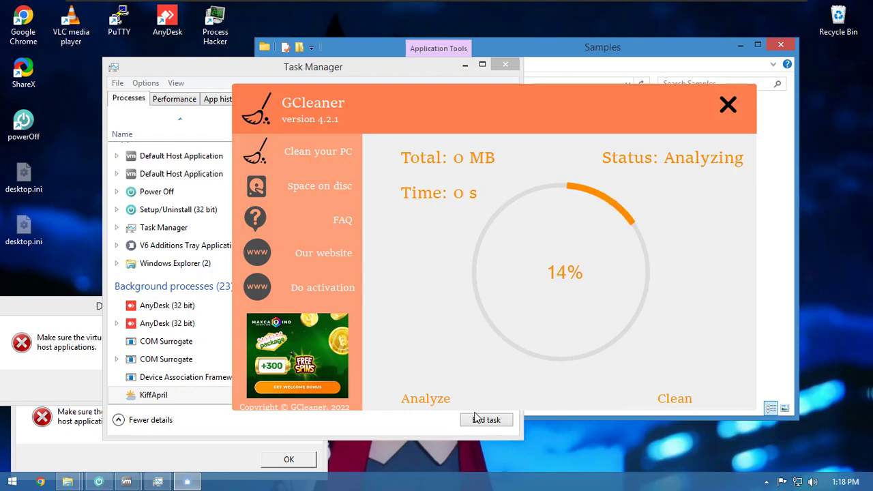
left_click_drag(478, 121, 657, 342)
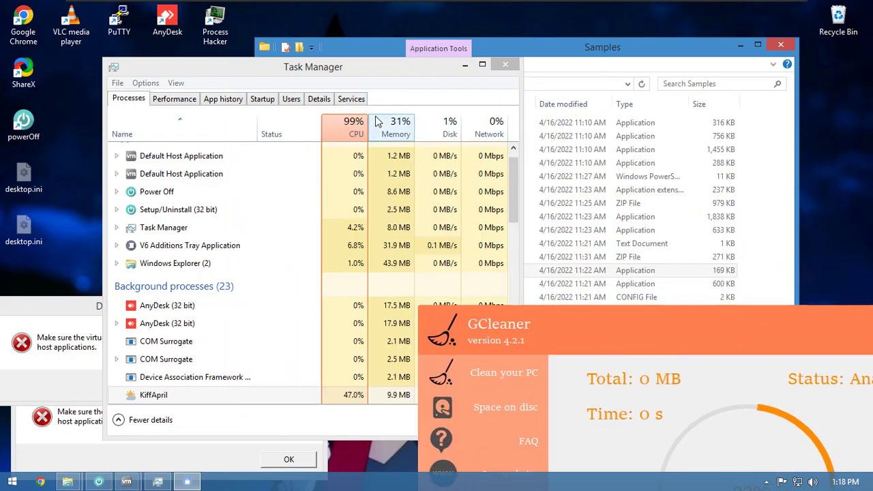
left_click(396, 127)
scroll(271, 327, "down", 1)
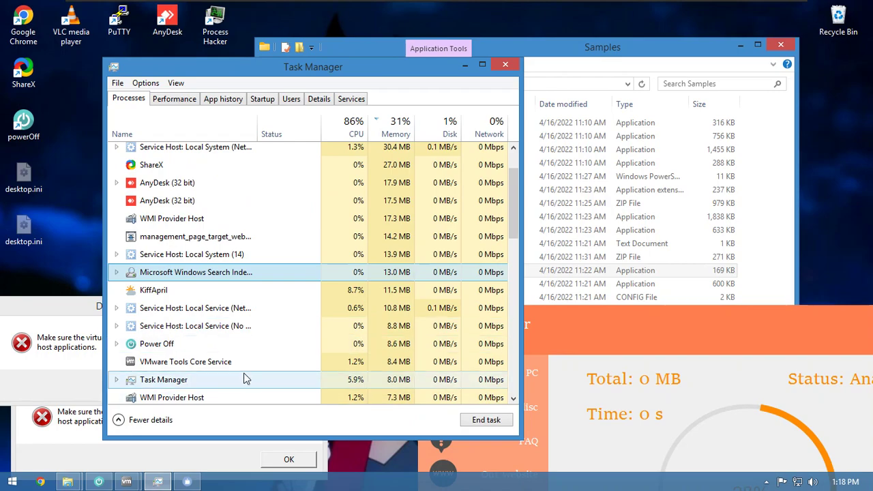
scroll(242, 326, "up", 2)
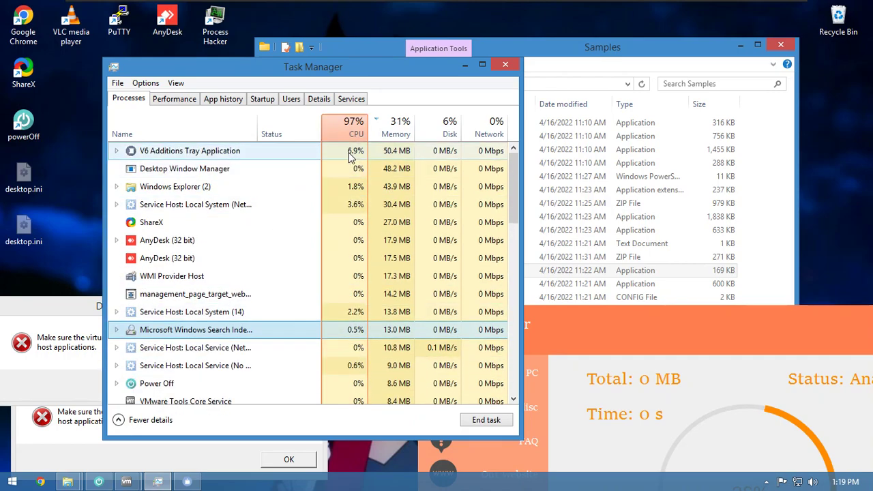
scroll(318, 309, "down", 1)
scroll(319, 308, "down", 1)
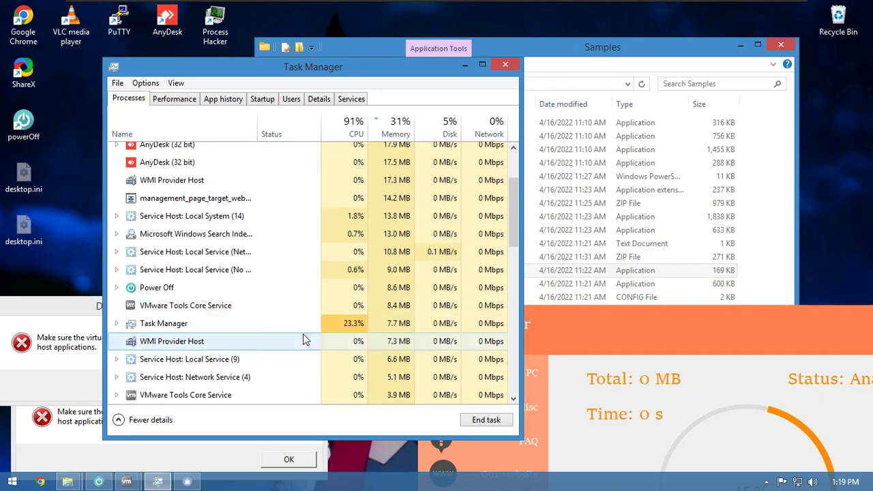
scroll(326, 315, "up", 1)
scroll(292, 324, "up", 1)
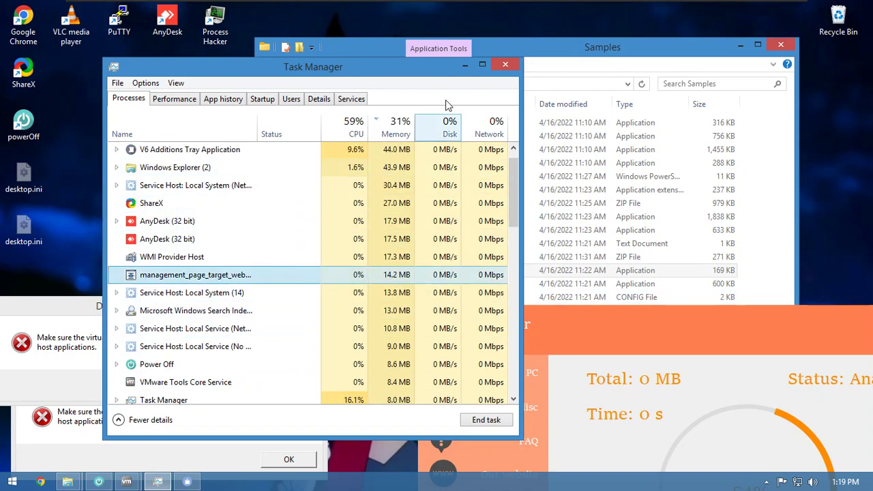
left_click(463, 65)
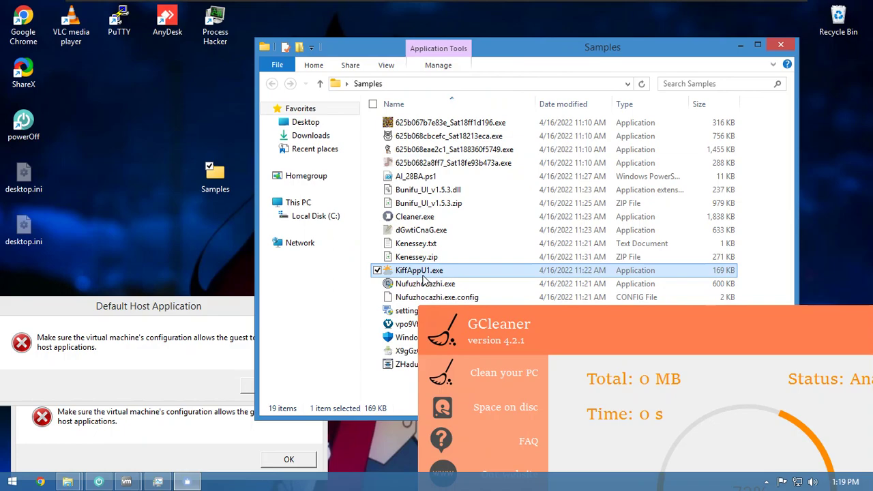
- Run WindowsDefender.exe as administrator, approving the UAC prompt
left_click(409, 284)
left_click(413, 313)
left_click(413, 325)
left_click(412, 339)
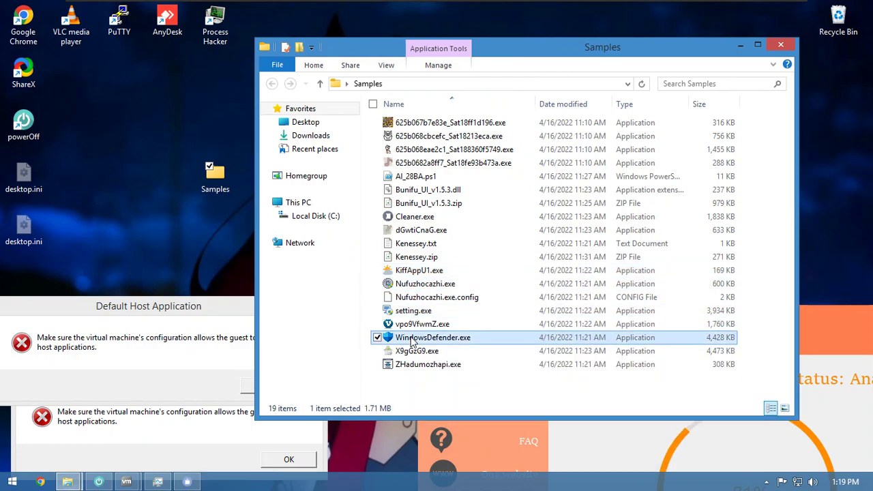
left_click(413, 339)
right_click(408, 342)
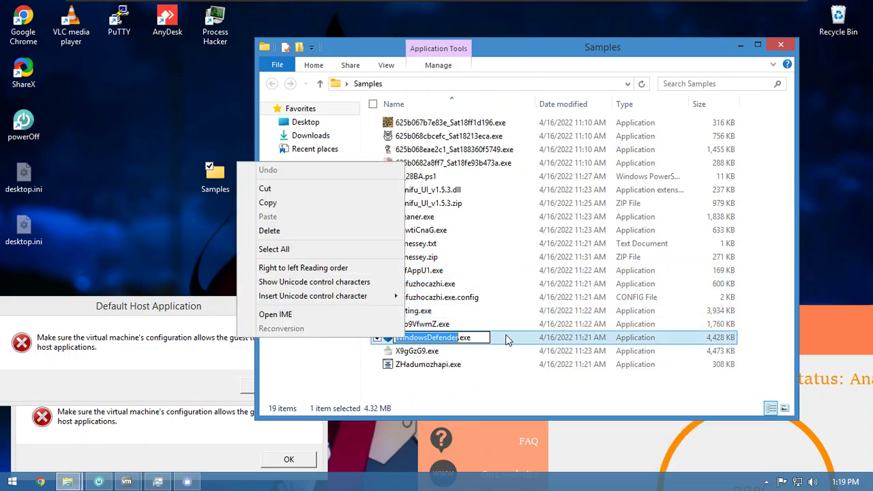
left_click(507, 339)
right_click(504, 339)
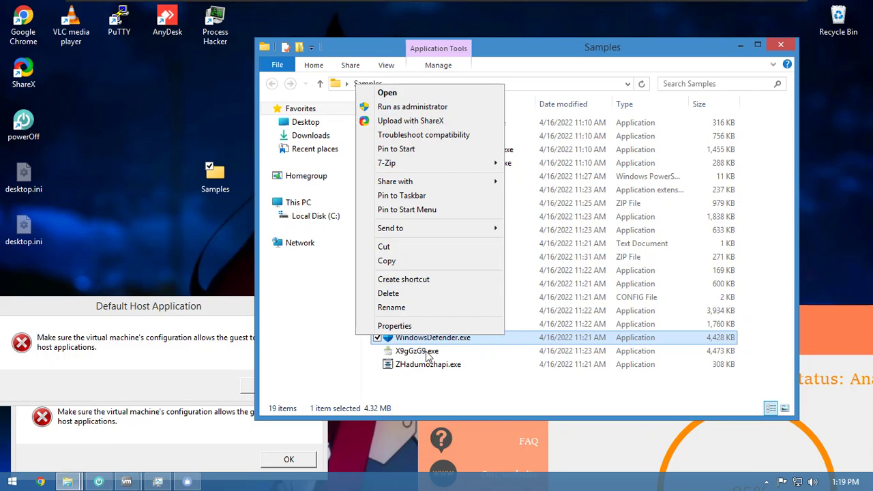
left_click(422, 108)
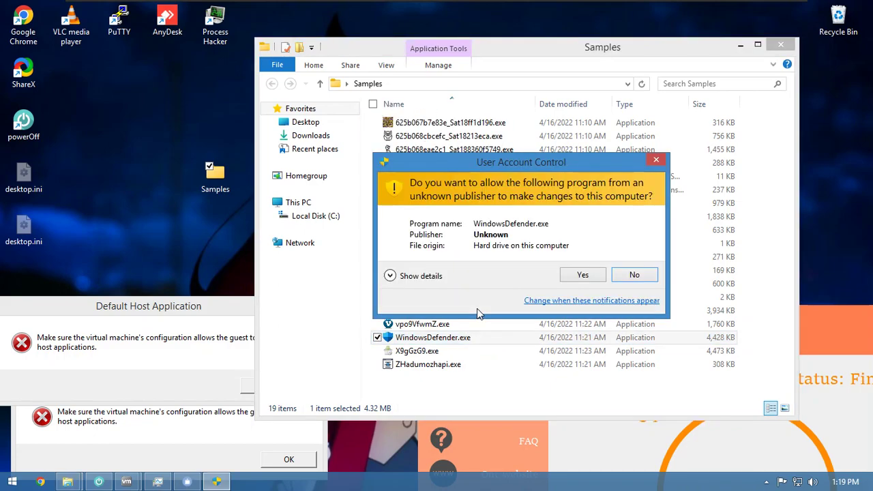
left_click(579, 276)
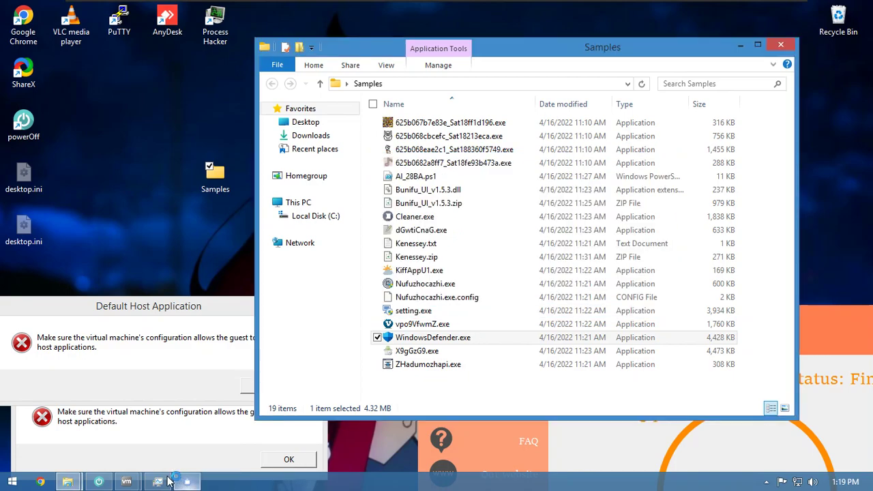
- Sort Task Manager's processes by CPU usage, then close Task Manager
left_click(167, 481)
scroll(267, 267, "down", 1)
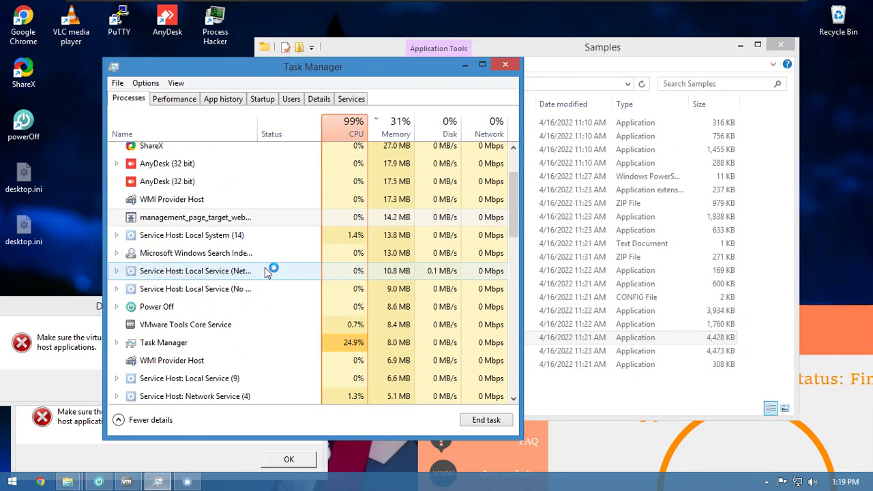
scroll(284, 304, "up", 2)
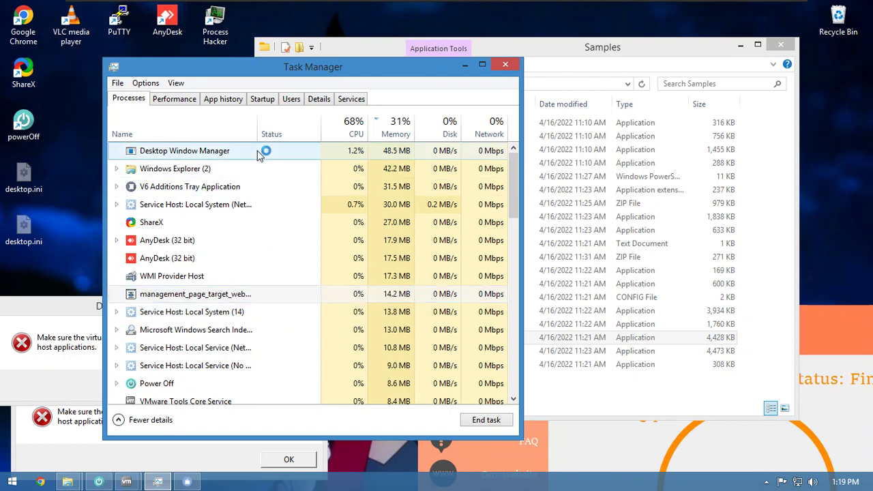
scroll(266, 151, "down", 5)
left_click(351, 133)
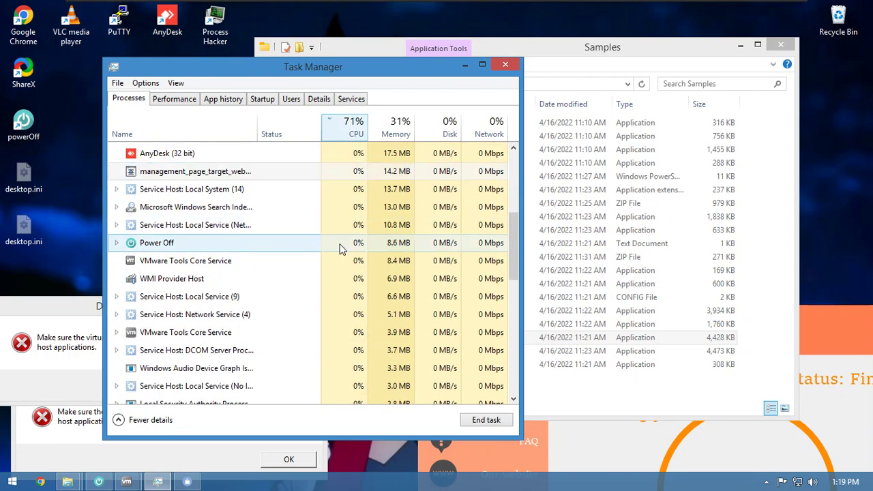
scroll(341, 253, "up", 3)
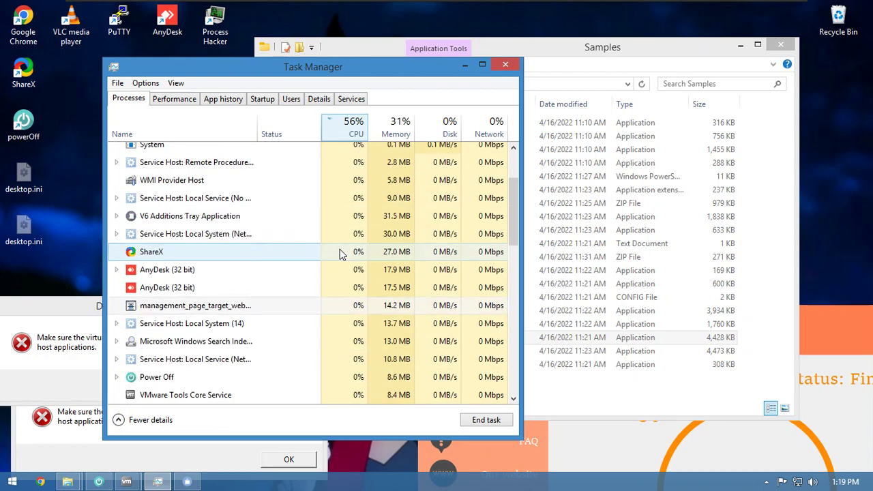
scroll(340, 251, "down", 6)
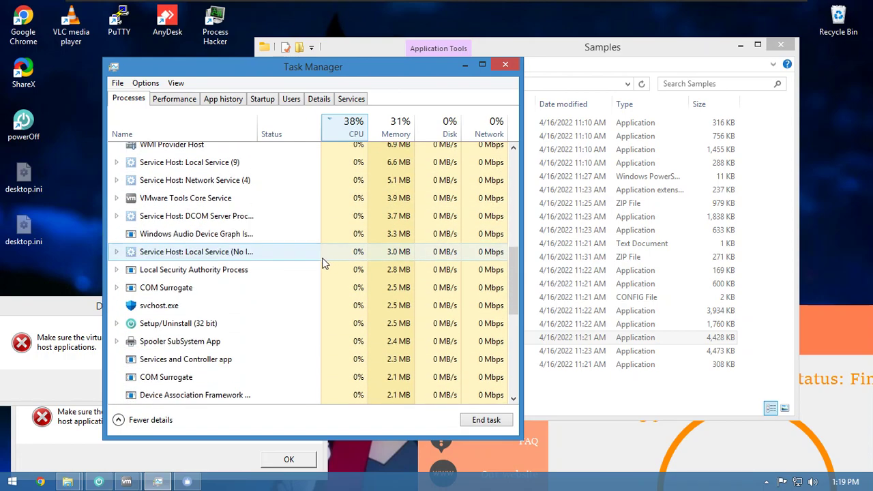
left_click(505, 64)
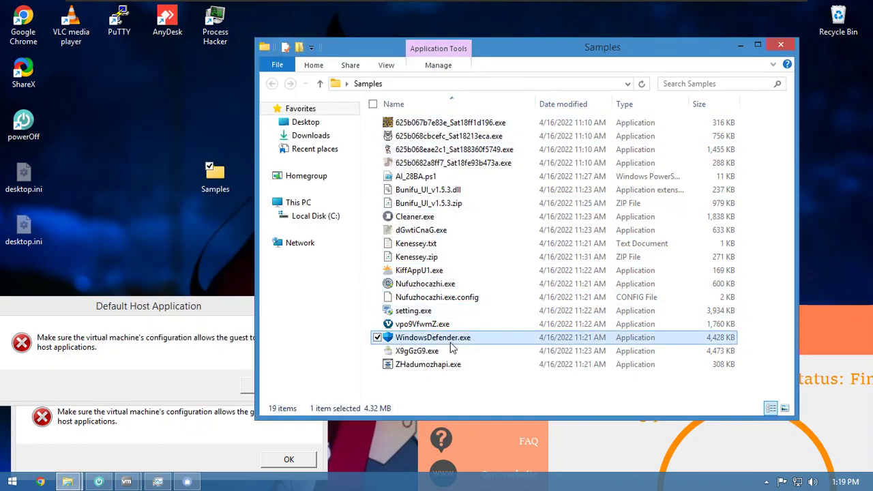
- Run X9gGzG9.exe as administrator, approving the UAC prompt
left_click(443, 355)
right_click(442, 355)
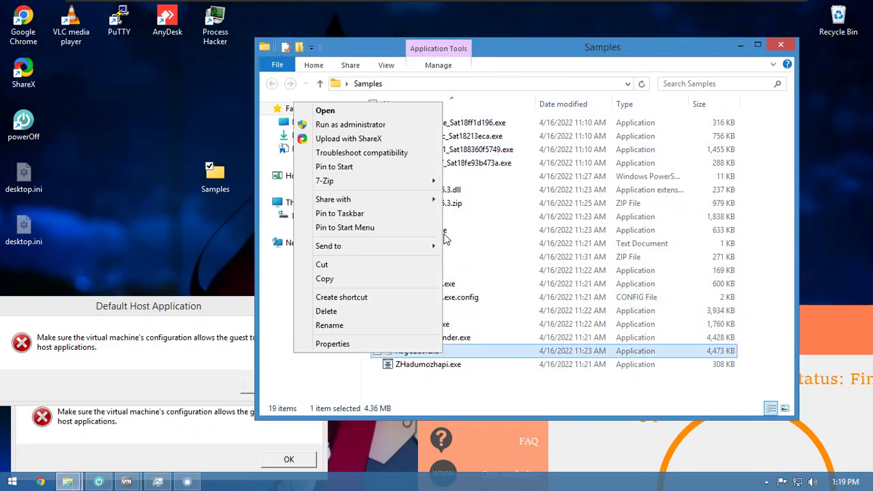
left_click(328, 125)
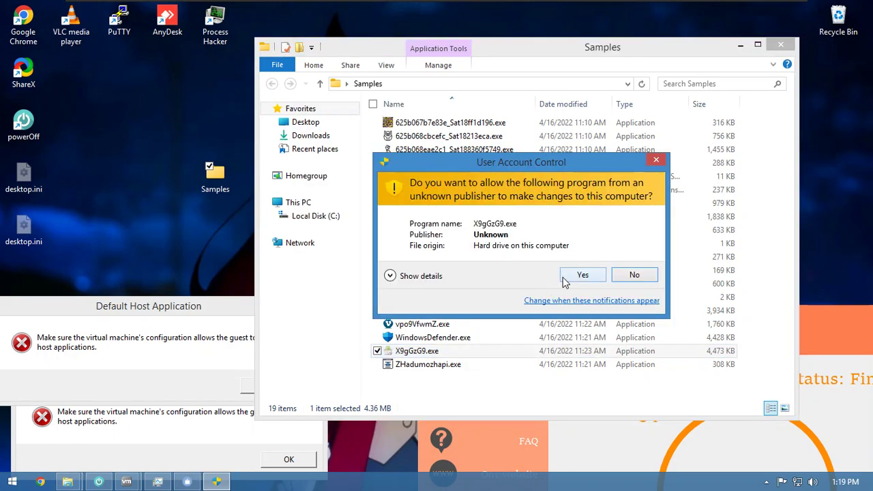
left_click(566, 278)
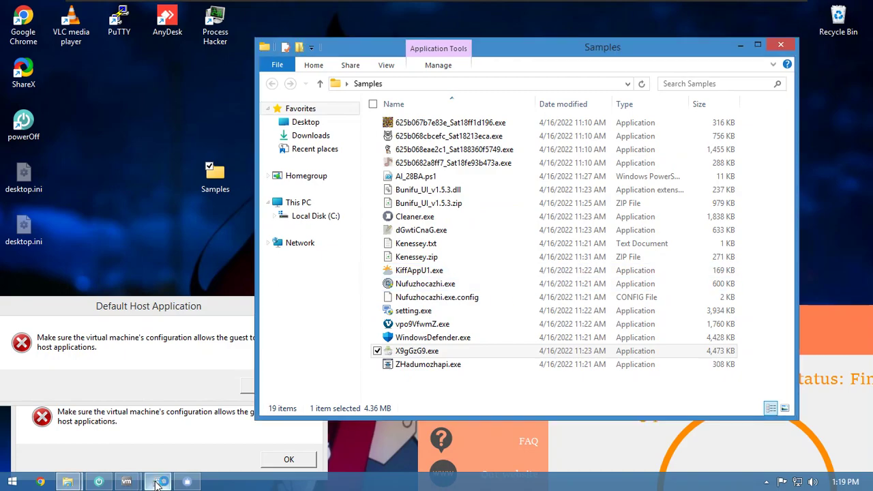
- Select X9gGzG9.exe at the top of Task Manager at 46.1% CPU, then minimize it
left_click(157, 482)
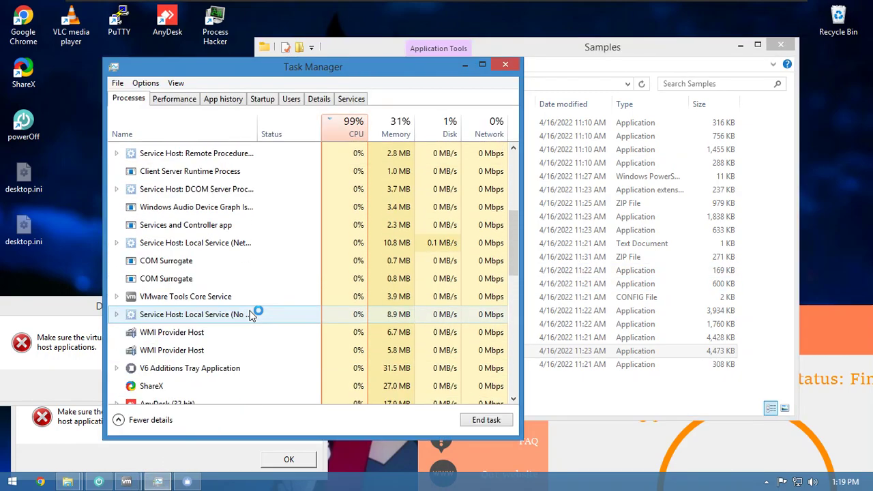
scroll(253, 314, "up", 5)
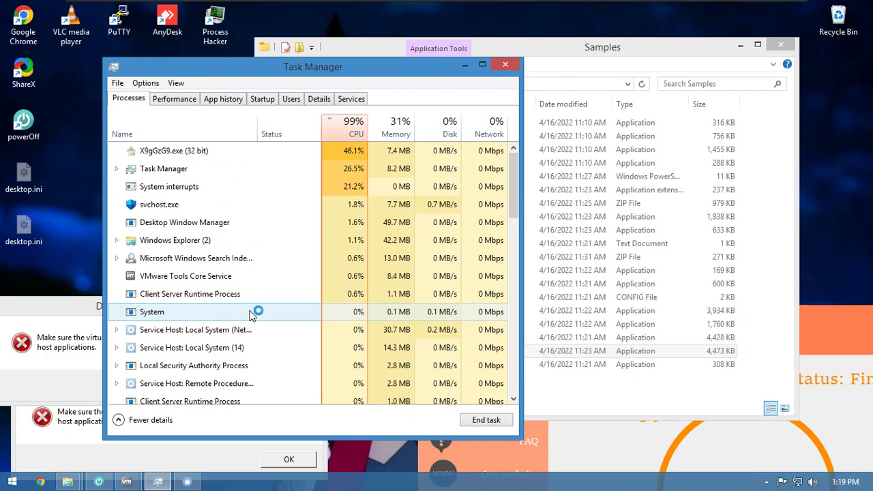
left_click(243, 151)
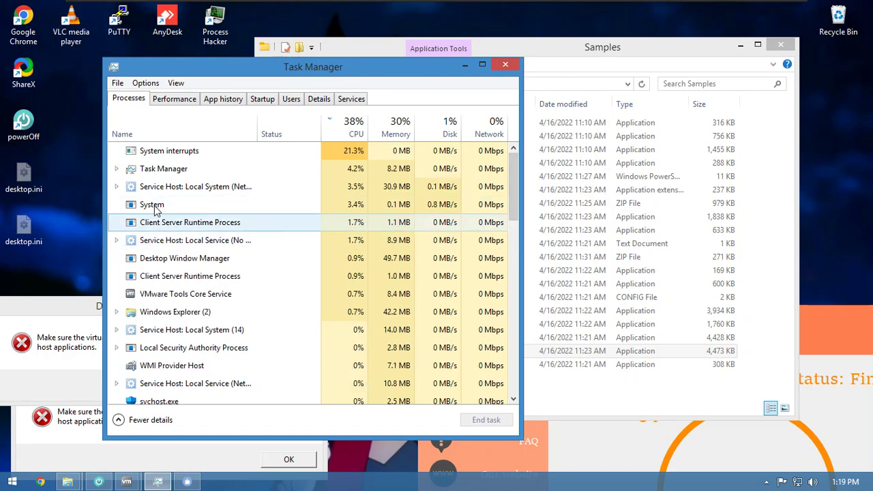
left_click(461, 64)
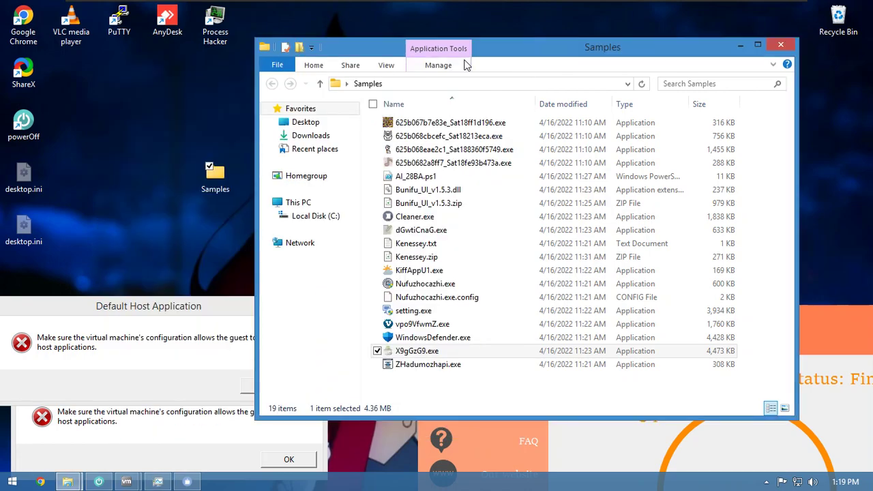
- Review the Details tab of ZHadumozhapi.exe's Properties, then close the dialog
left_click(439, 369)
double_click(414, 368)
right_click(392, 367)
left_click(382, 356)
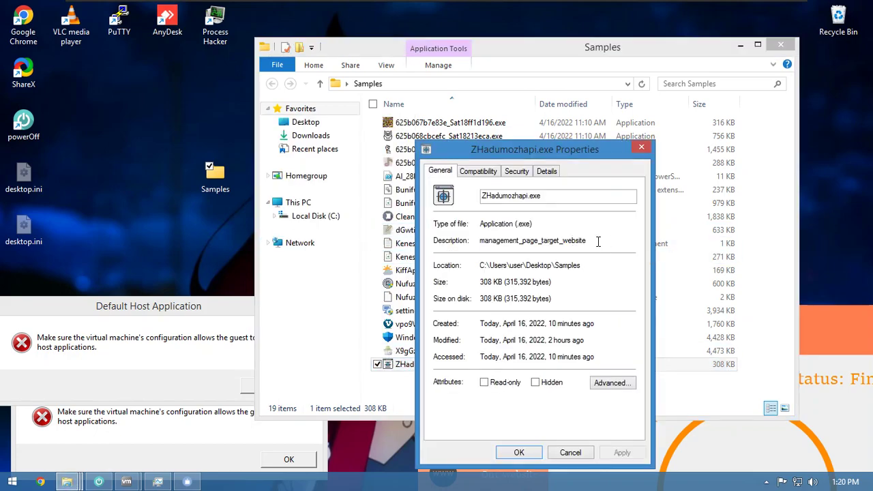
left_click(548, 171)
left_click_drag(577, 150, 365, 69)
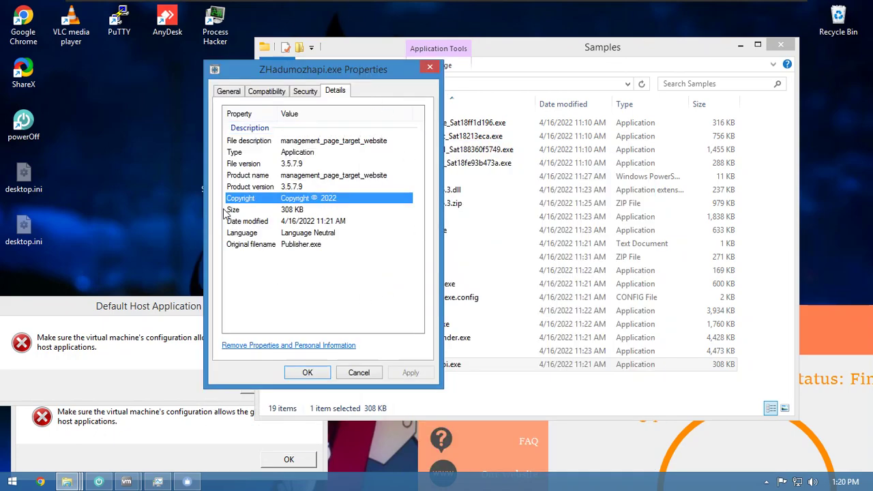
left_click(307, 373)
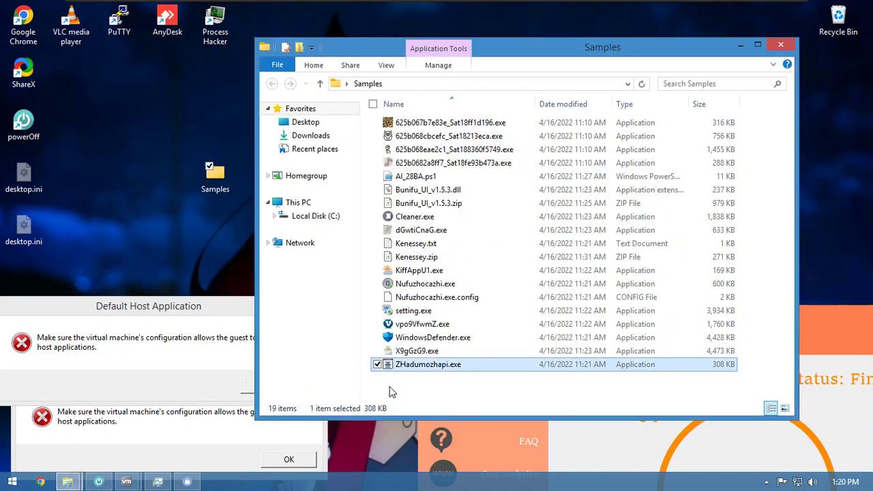
- Run ZHadumozhapi.exe elevated and spot management_page_target_web near 29% CPU in Task Manager
right_click(390, 372)
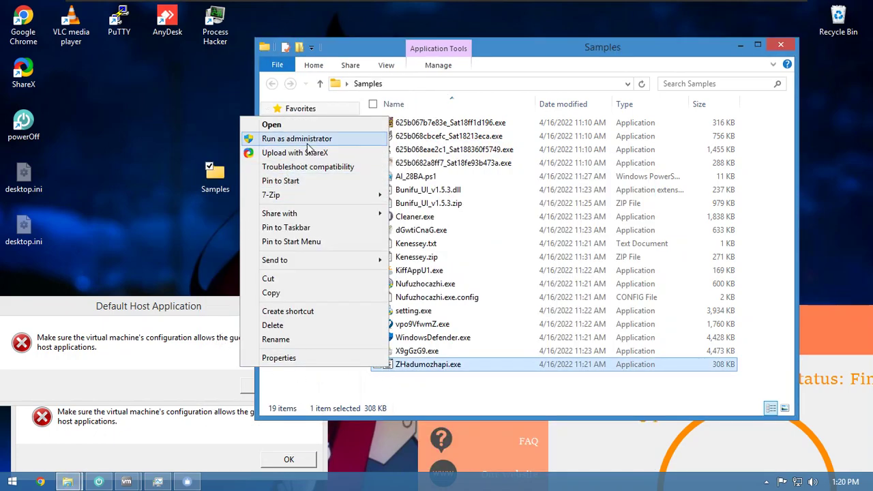
left_click(309, 140)
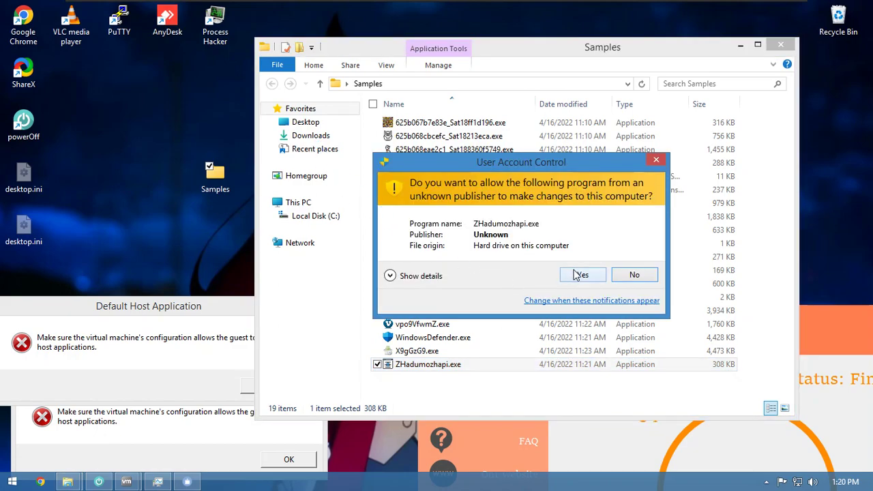
left_click(577, 276)
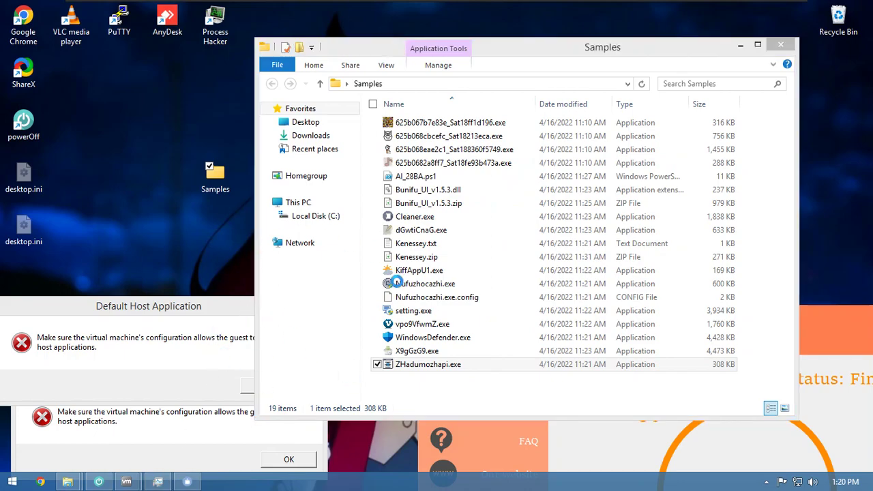
key("ctrl+shift+Escape")
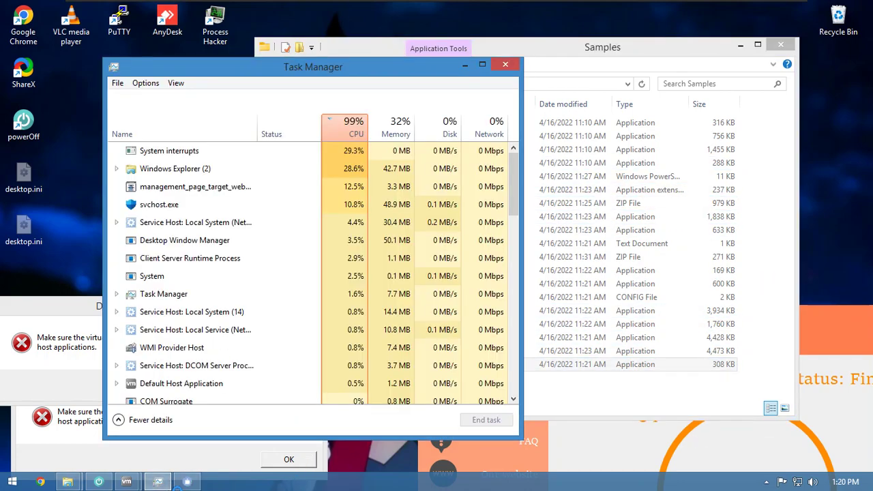
scroll(364, 215, "down", 3)
scroll(364, 213, "up", 3)
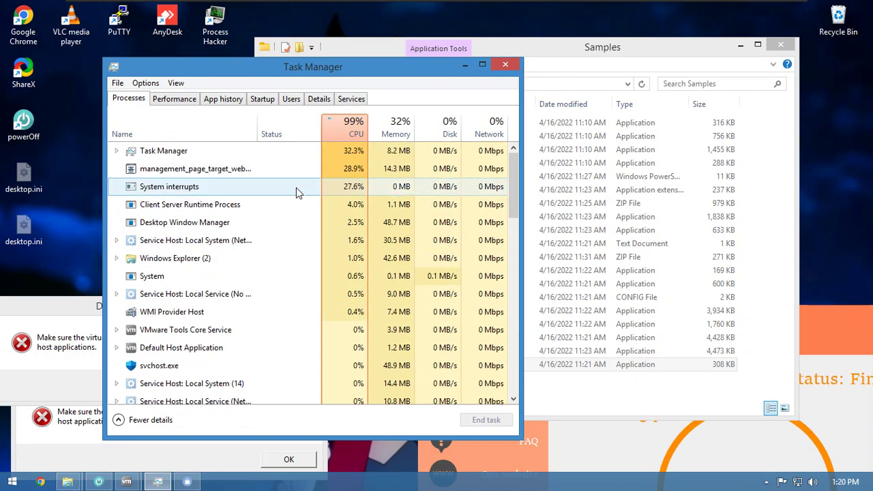
left_click(464, 64)
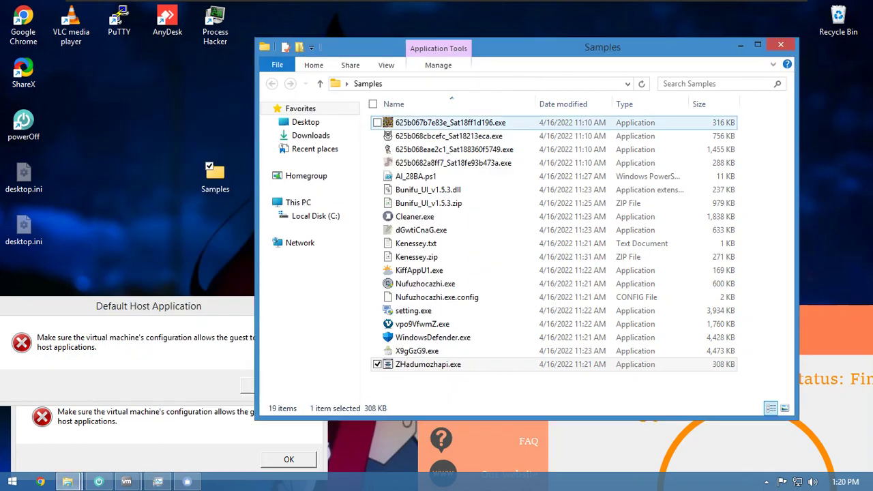
- Open vpo9VfwmZ.exe's Properties on the Digital Signatures tab
left_click(432, 328)
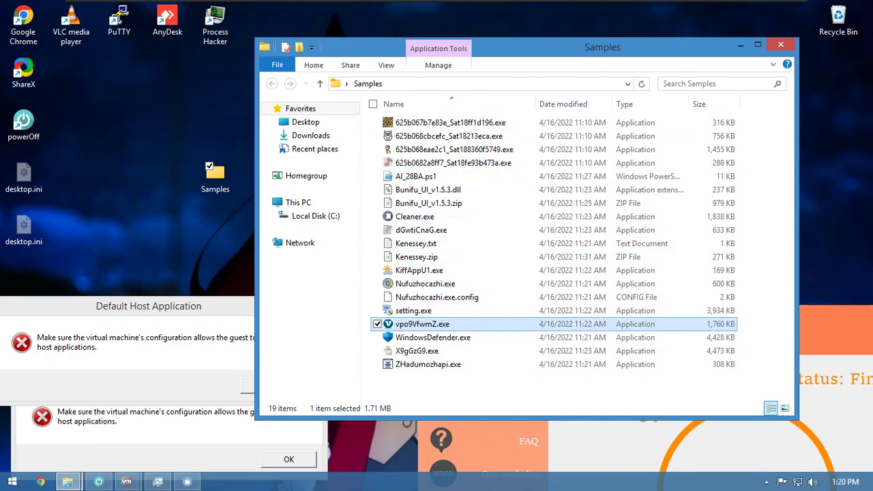
right_click(434, 326)
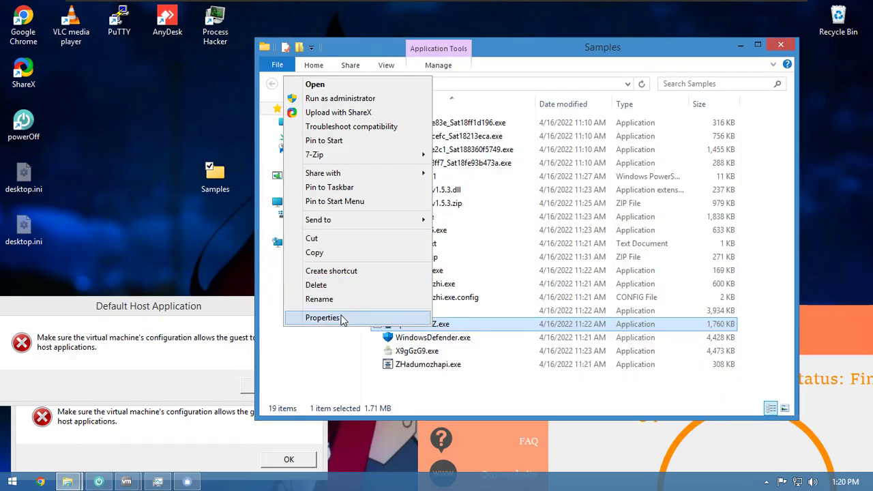
left_click(343, 319)
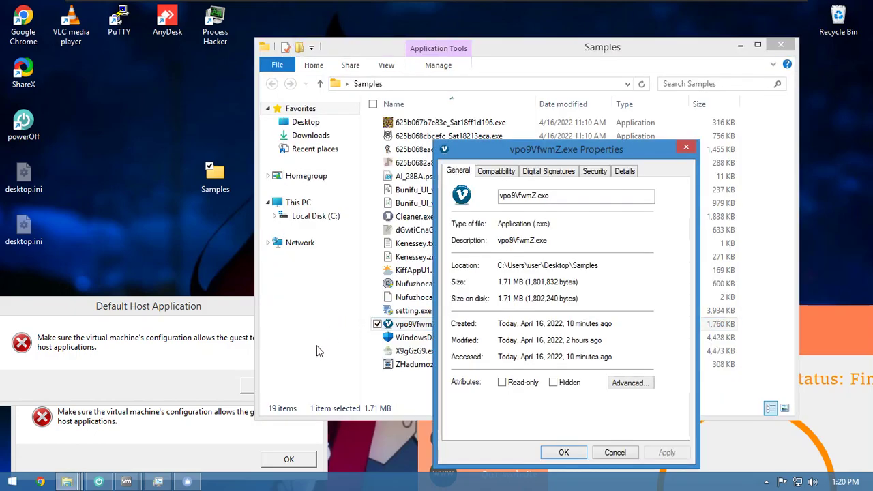
double_click(550, 241)
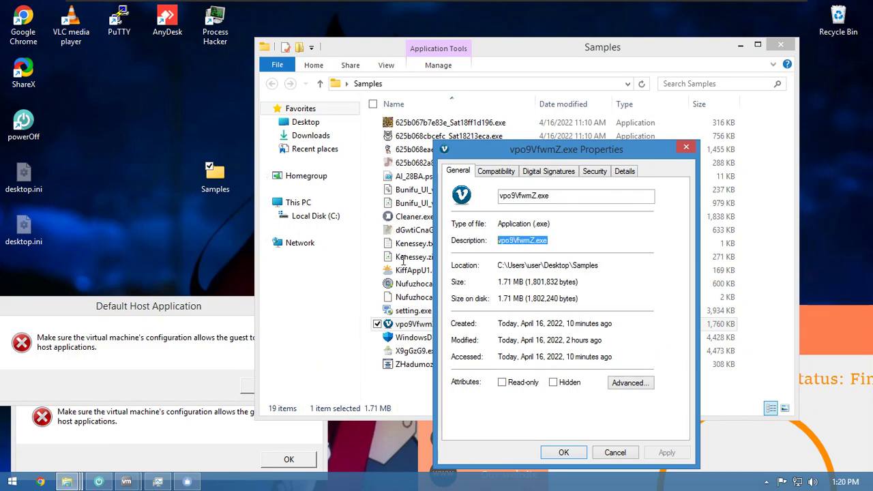
left_click(549, 172)
left_click_drag(584, 150, 438, 106)
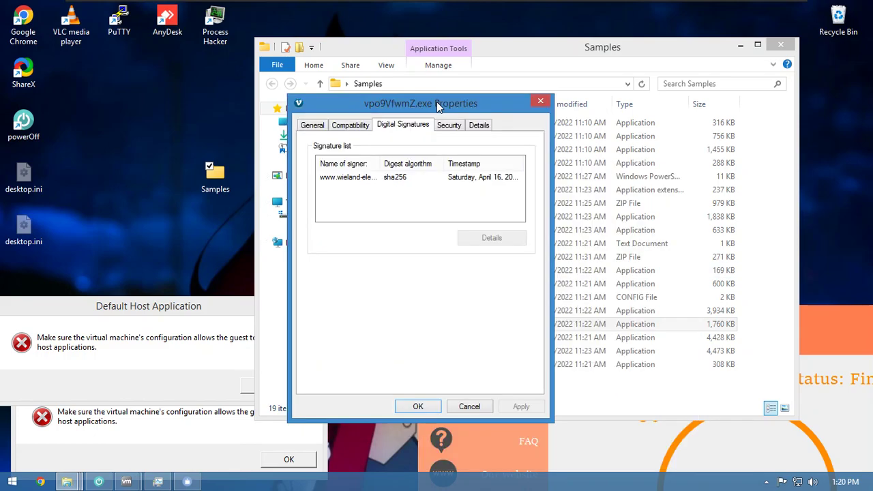
- Open the wieland-electric.com signature details and view the signer's certificate
right_click(370, 179)
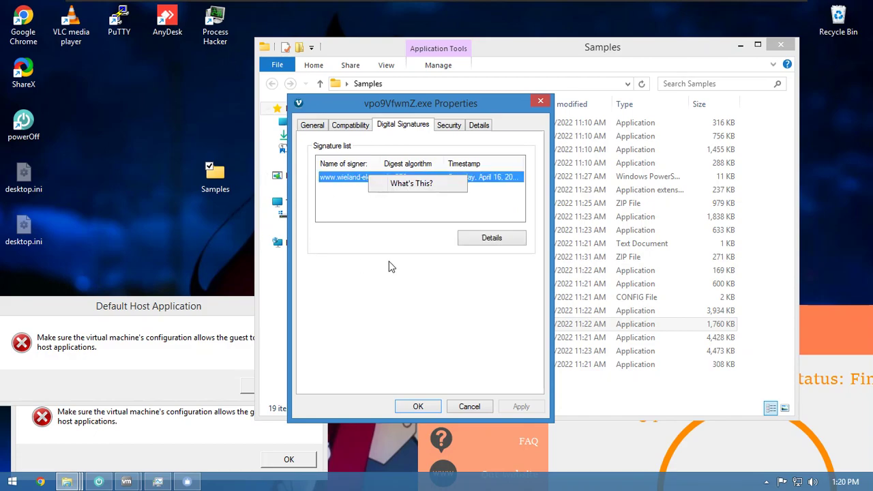
left_click(511, 243)
left_click(510, 242)
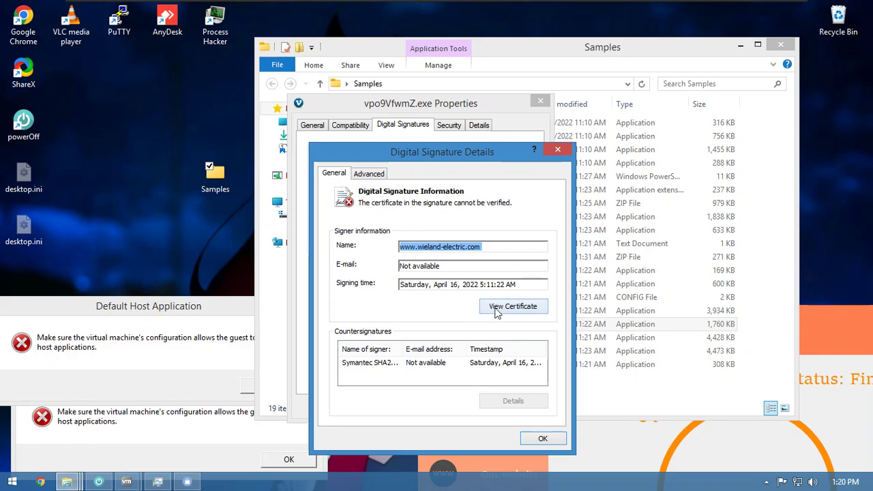
left_click(497, 311)
mouse_move(460, 159)
left_mouse_down()
mouse_move(518, 104)
mouse_move(548, 95)
left_mouse_up()
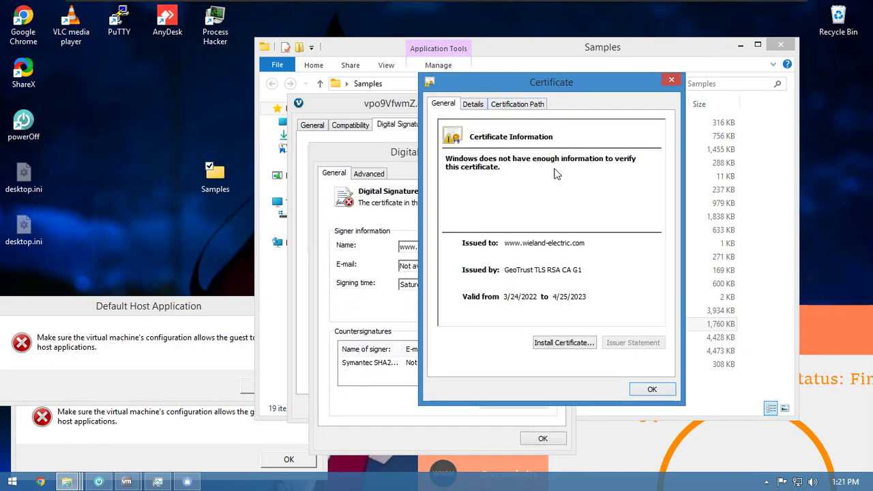
- Install the certificate into the automatically chosen store, then close the Certificate and Details dialogs
left_click(546, 345)
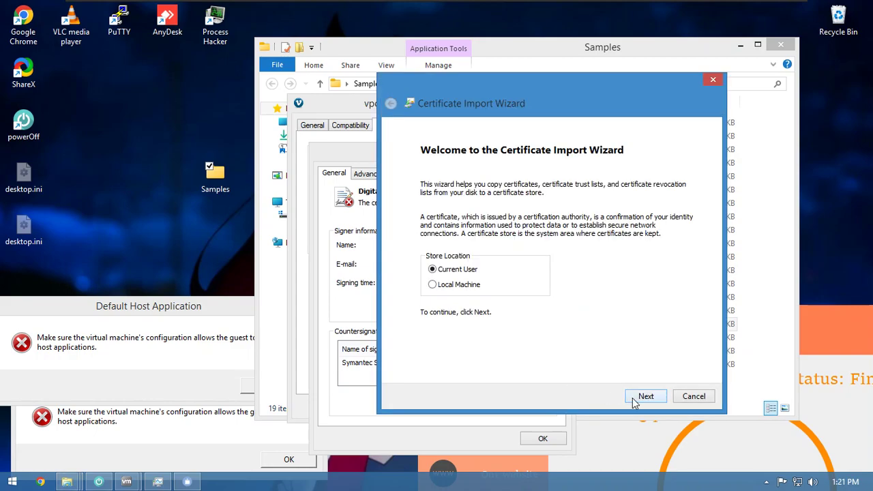
left_click(634, 399)
left_click(635, 399)
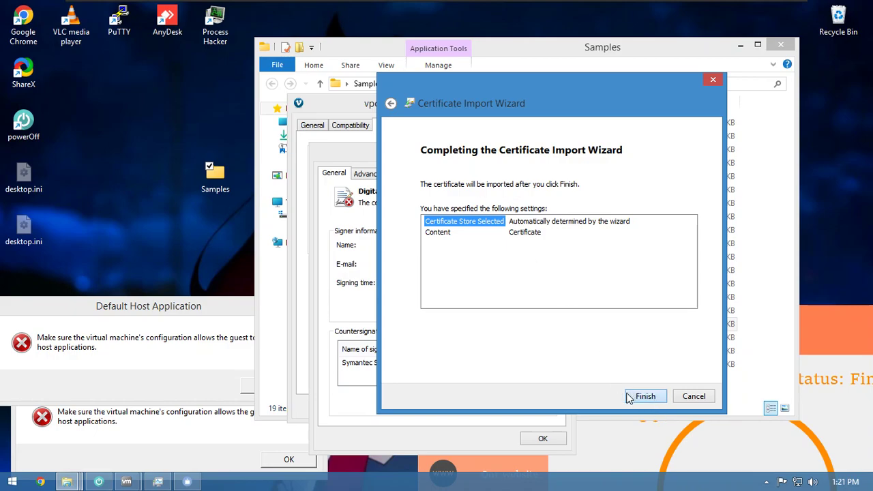
left_click(643, 397)
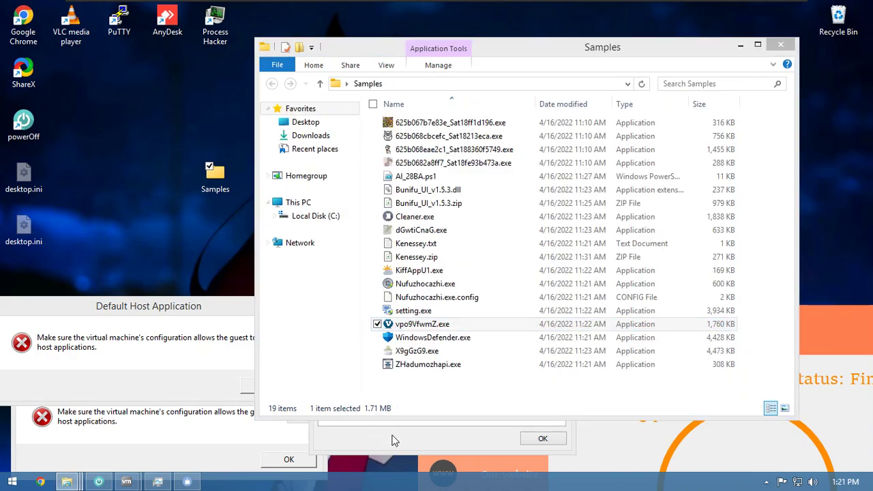
left_click(395, 437)
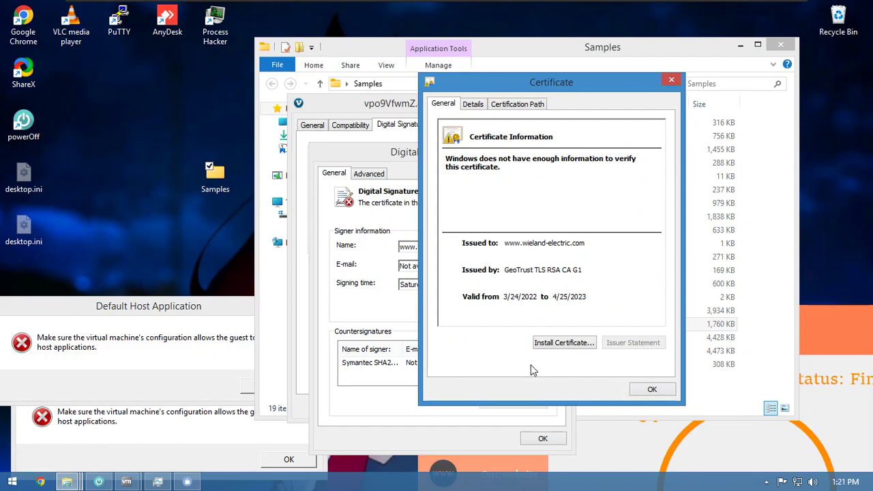
left_click(502, 319)
left_click(649, 389)
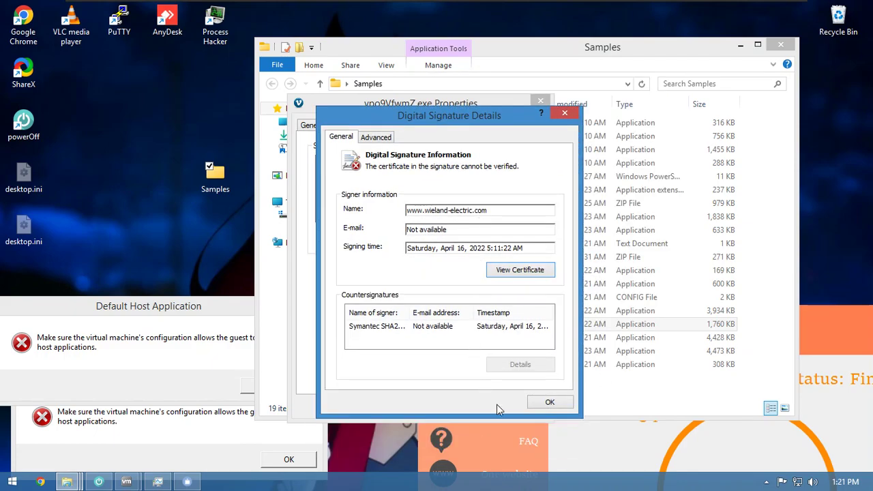
key("Return")
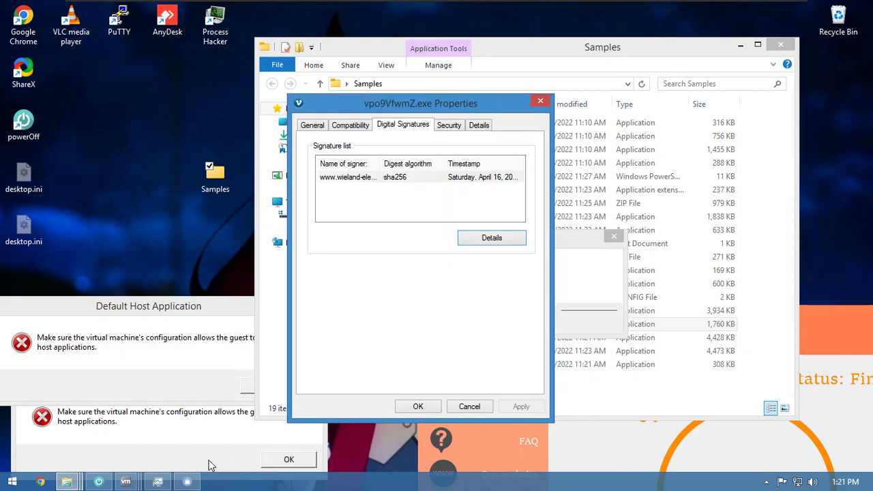
left_click(591, 265)
- Move the error message aside and close the file's Properties window with OK
left_click_drag(536, 248, 418, 388)
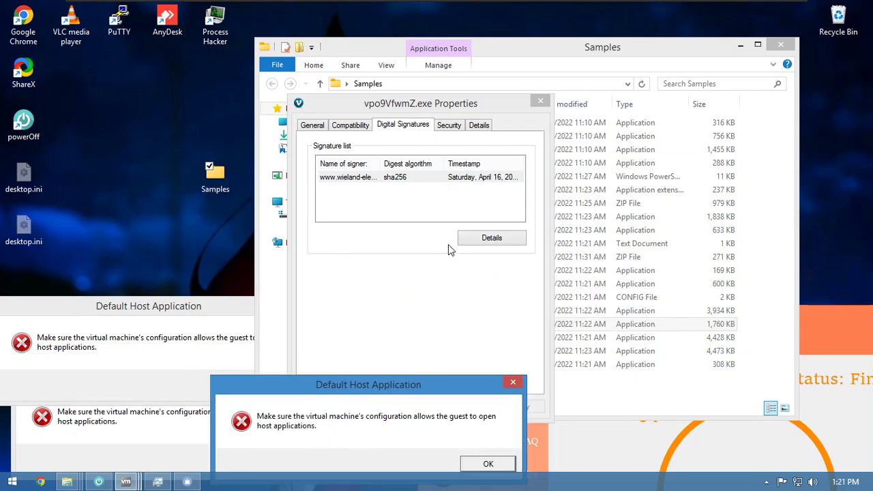
left_click(420, 133)
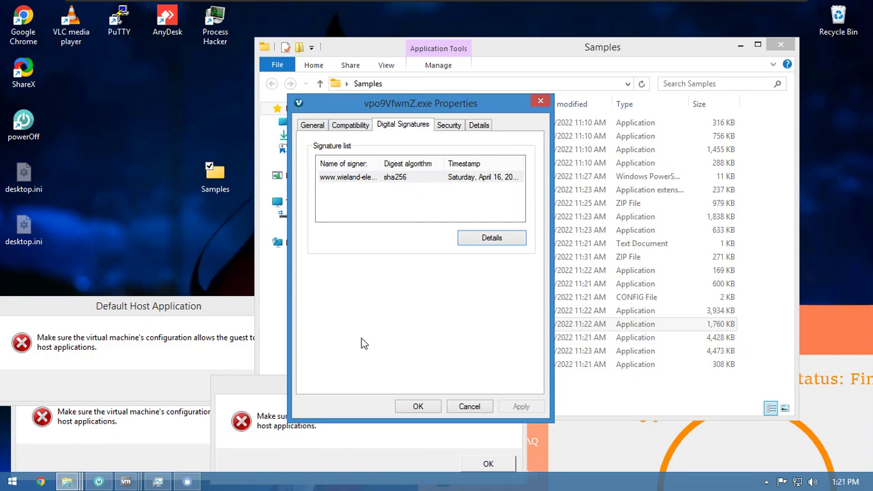
left_click(417, 406)
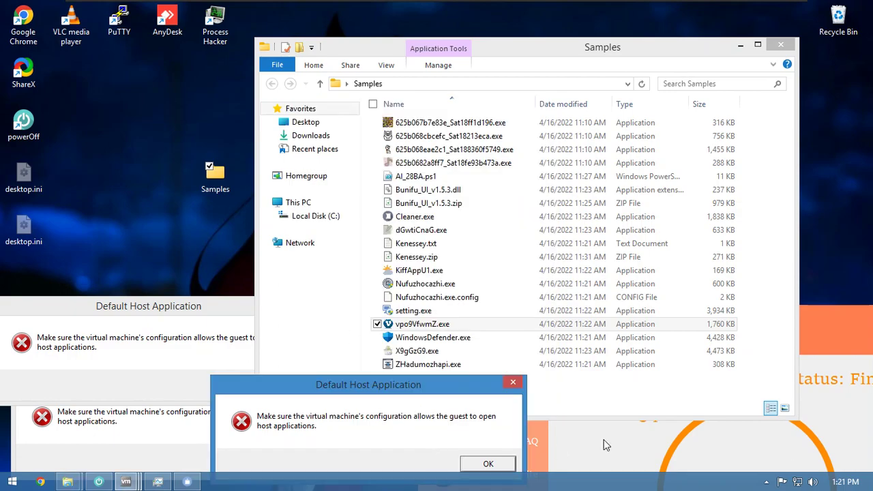
- Run vpo9VfwmZ.exe as administrator, approve the User Account Control prompt, and bring up Task Manager
double_click(437, 324)
right_click(453, 325)
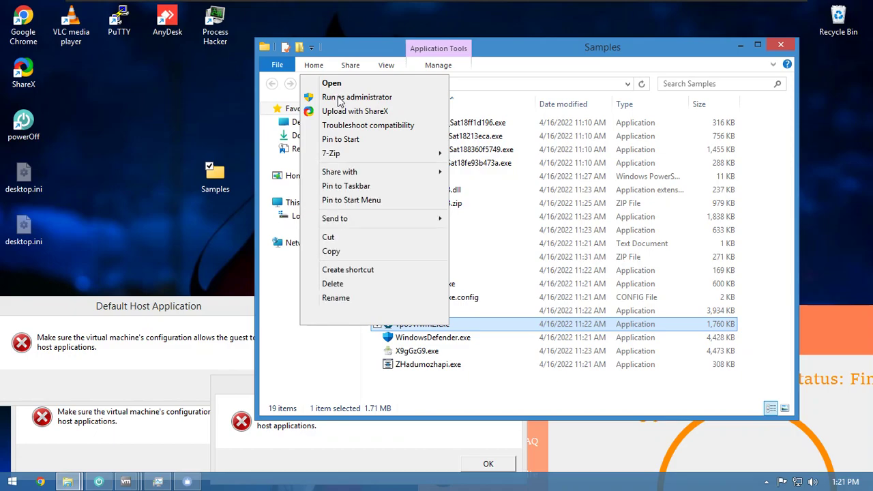
left_click(339, 99)
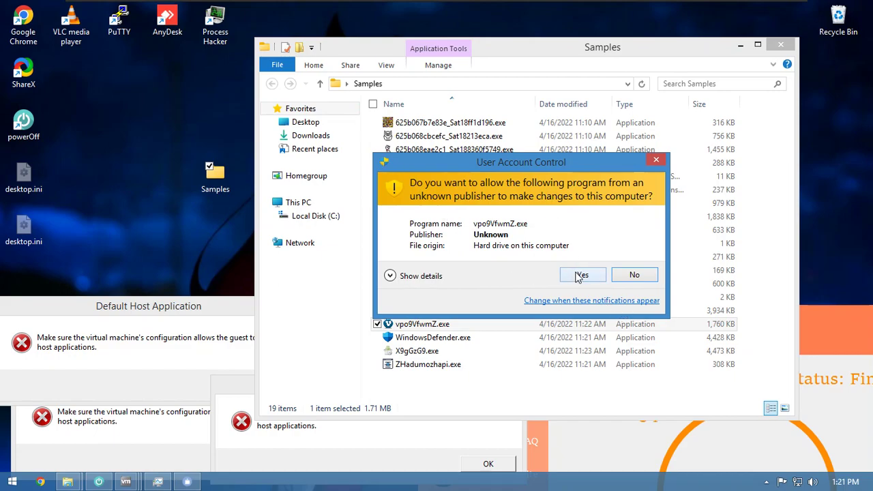
left_click_drag(482, 172, 154, 62)
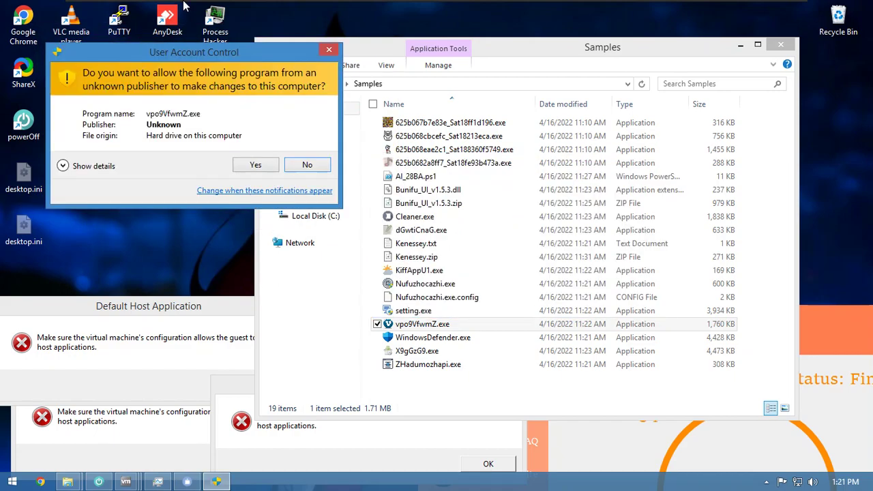
left_click(123, 7)
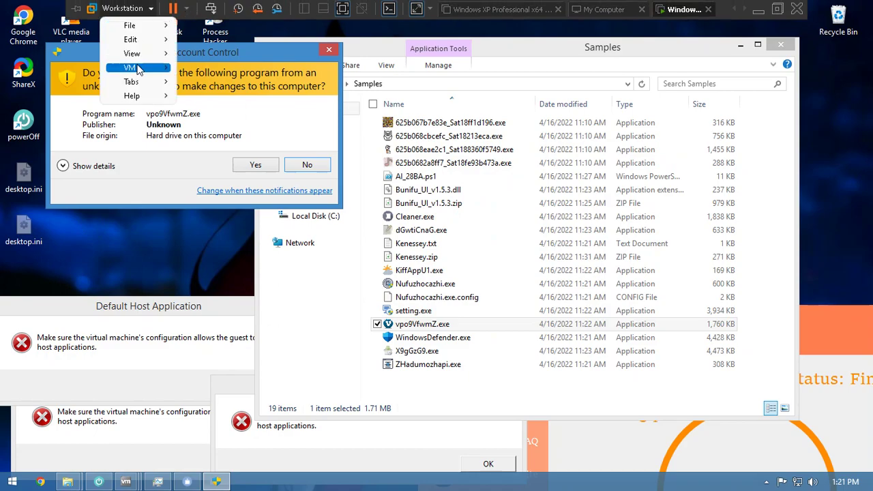
mouse_move(133, 67)
left_click(240, 165)
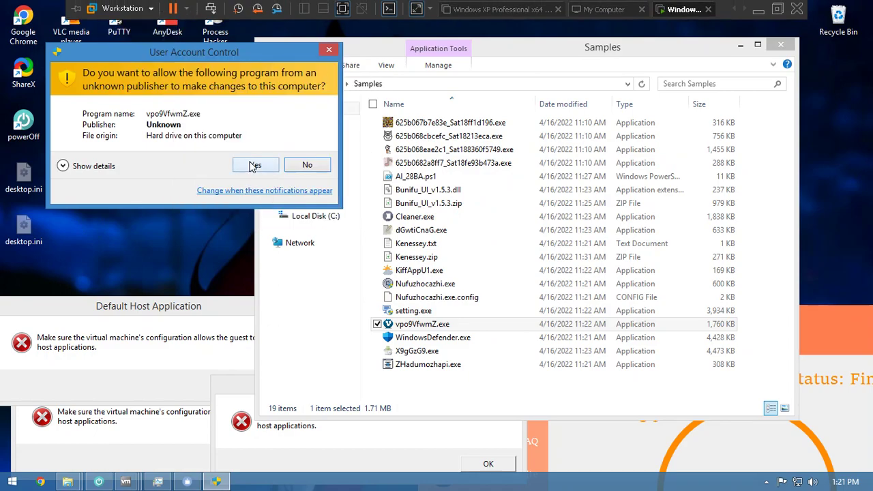
left_click(253, 166)
key("ctrl+shift+Escape")
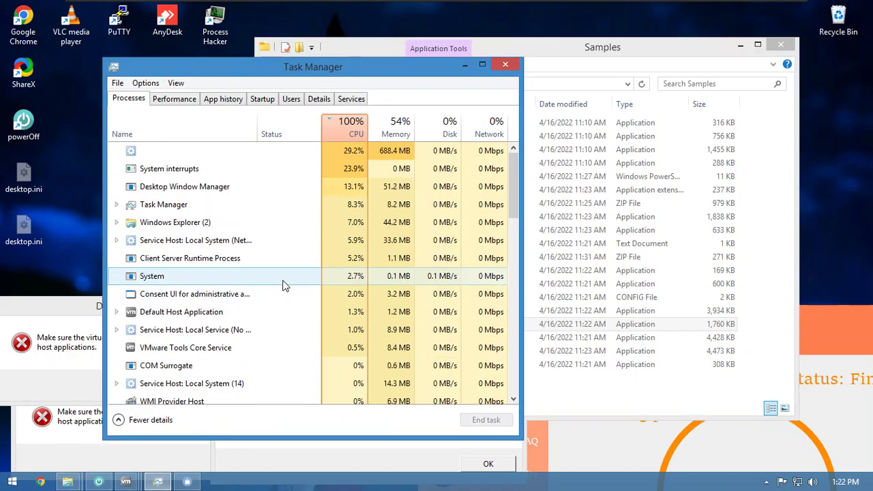
- Scroll through the Processes list looking for the sample, briefly selecting Console Window Host
scroll(325, 143, "down", 4)
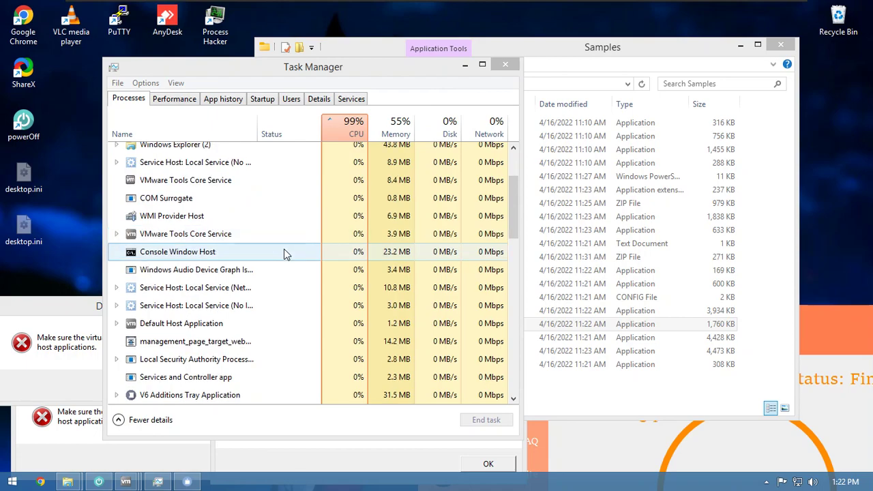
left_click(286, 252)
scroll(287, 257, "down", 7)
scroll(288, 262, "up", 3)
scroll(288, 261, "down", 4)
scroll(288, 262, "up", 4)
scroll(289, 261, "down", 1)
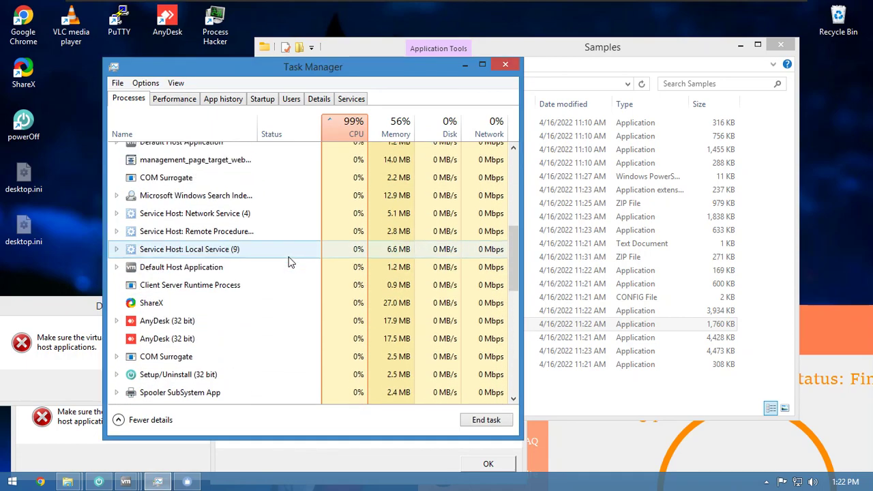
scroll(288, 258, "up", 6)
scroll(288, 256, "down", 2)
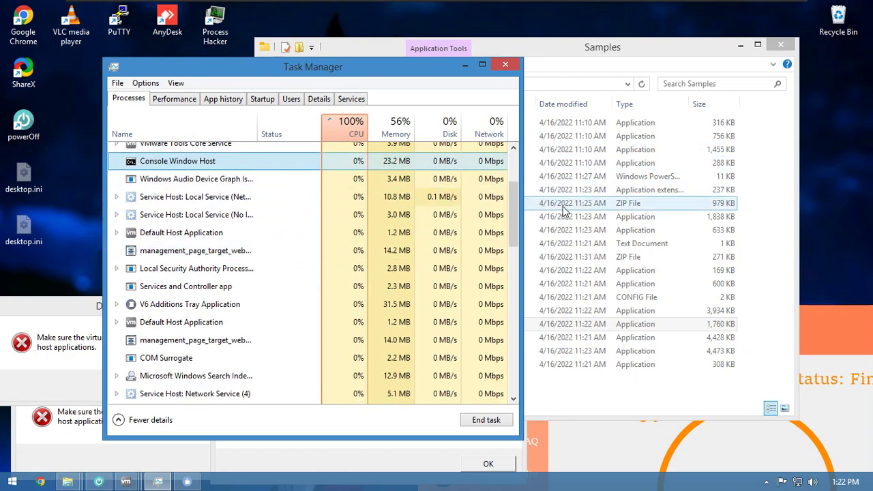
scroll(498, 307, "down", 10)
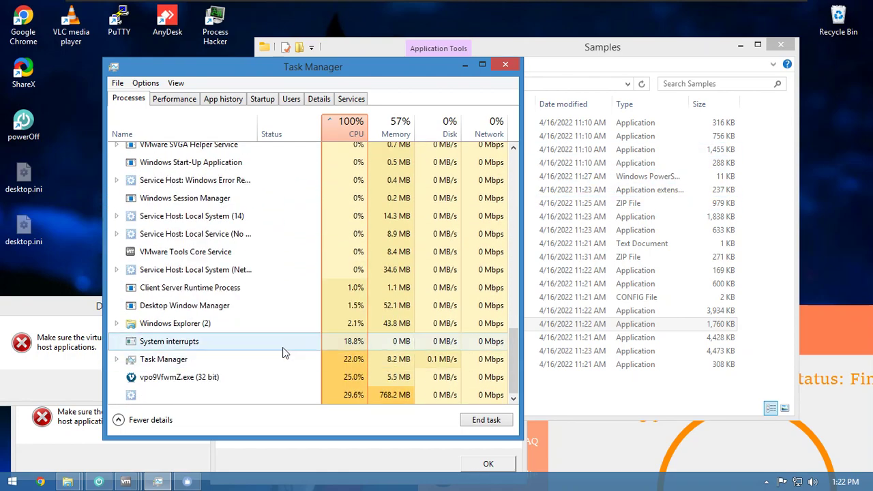
- Select the vpo9VfwmZ.exe (32 bit) high-CPU process and sort the list by Memory
left_click(273, 378)
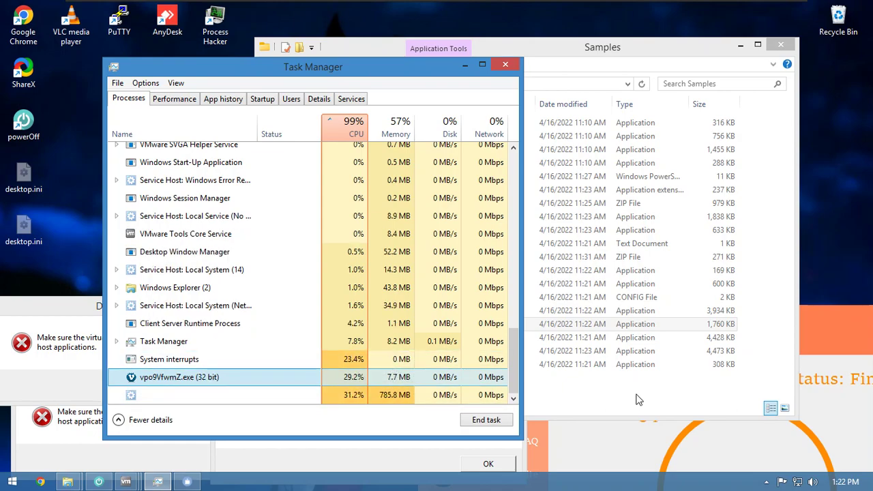
left_click(323, 383)
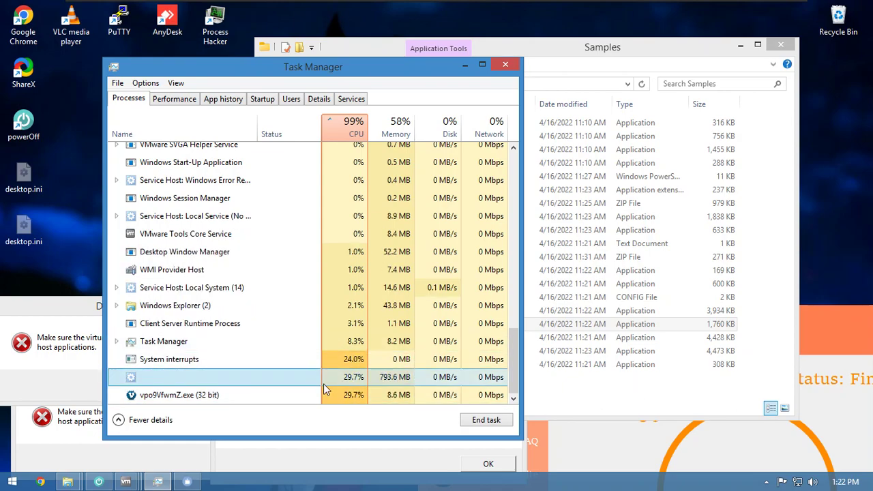
left_click(395, 129)
scroll(358, 311, "up", 15)
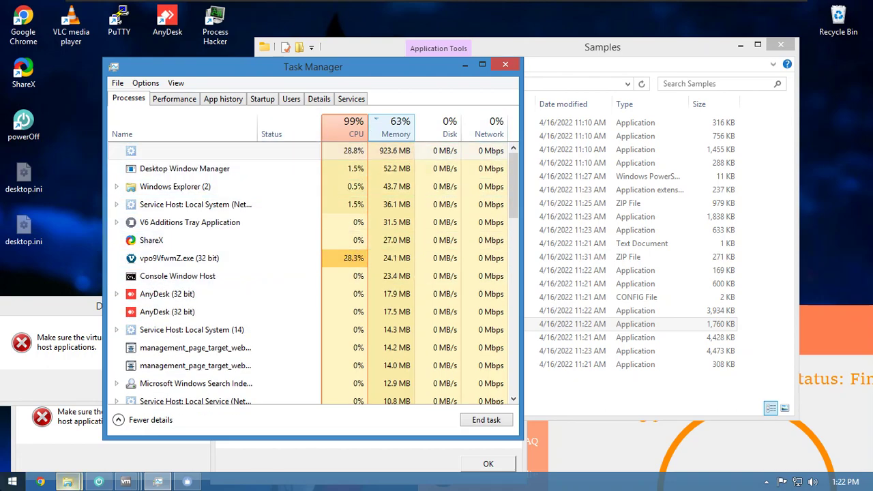
left_click(201, 448)
- Shut down the Windows guest from the Start menu, choosing Shut down anyway despite open apps
key("super")
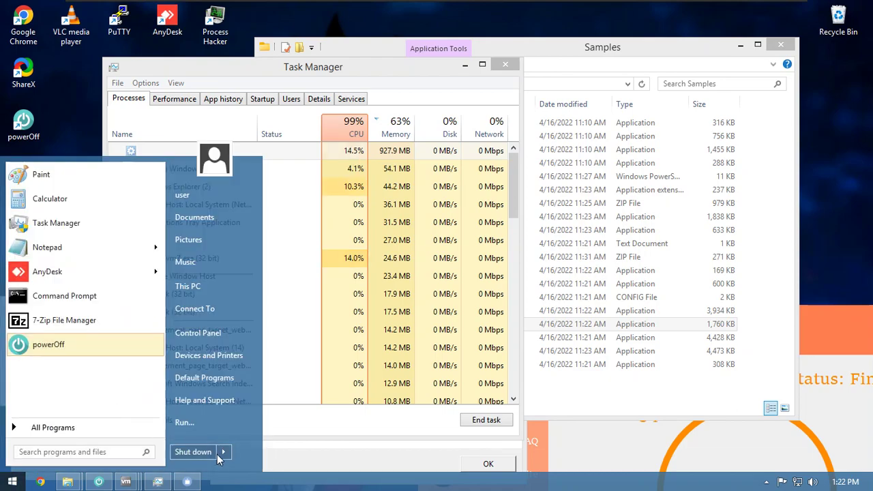
key("Escape")
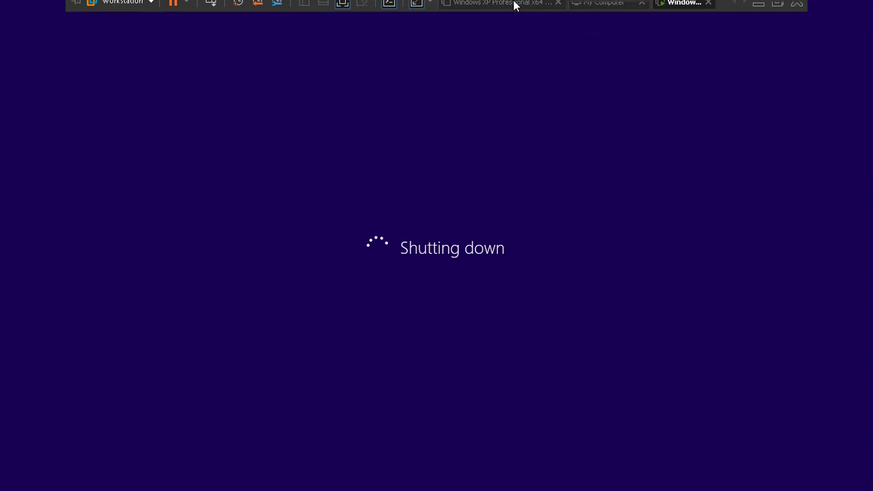
left_click(461, 409)
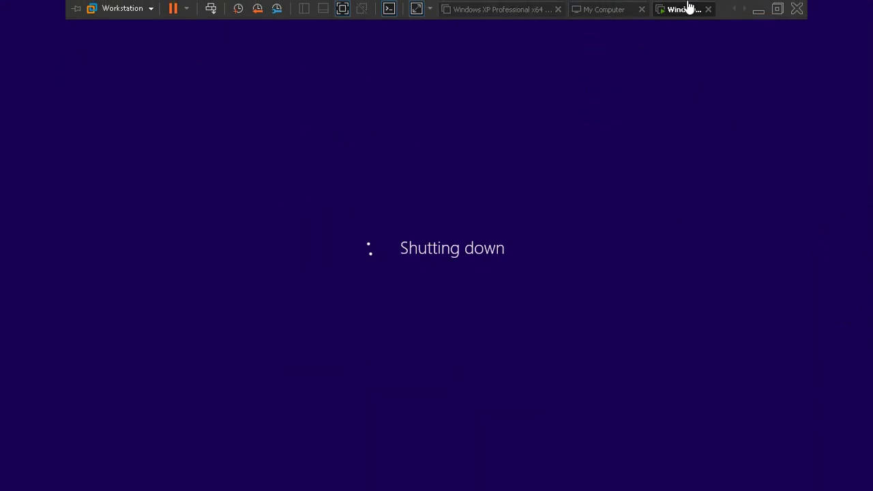